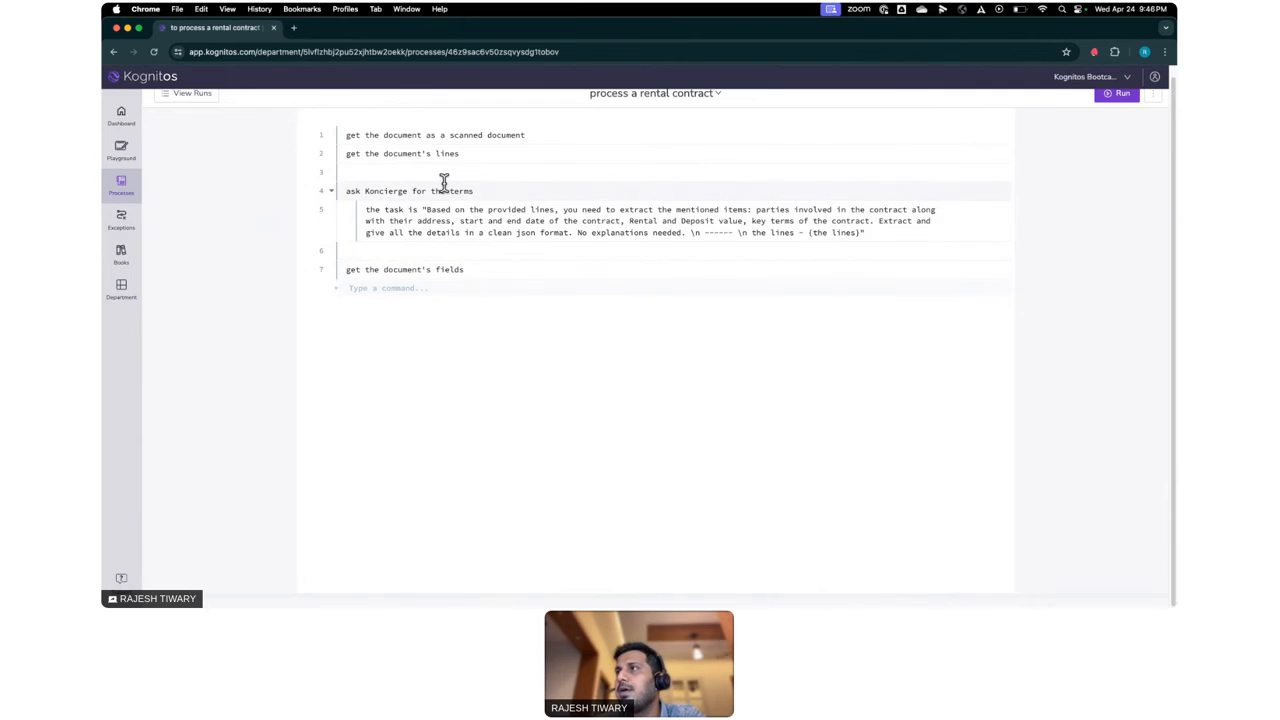
- Examine the rental contract process: the document commands and the Koncierge task prompt, including its requested items and JSON output format
scroll(443, 183, "up", 1)
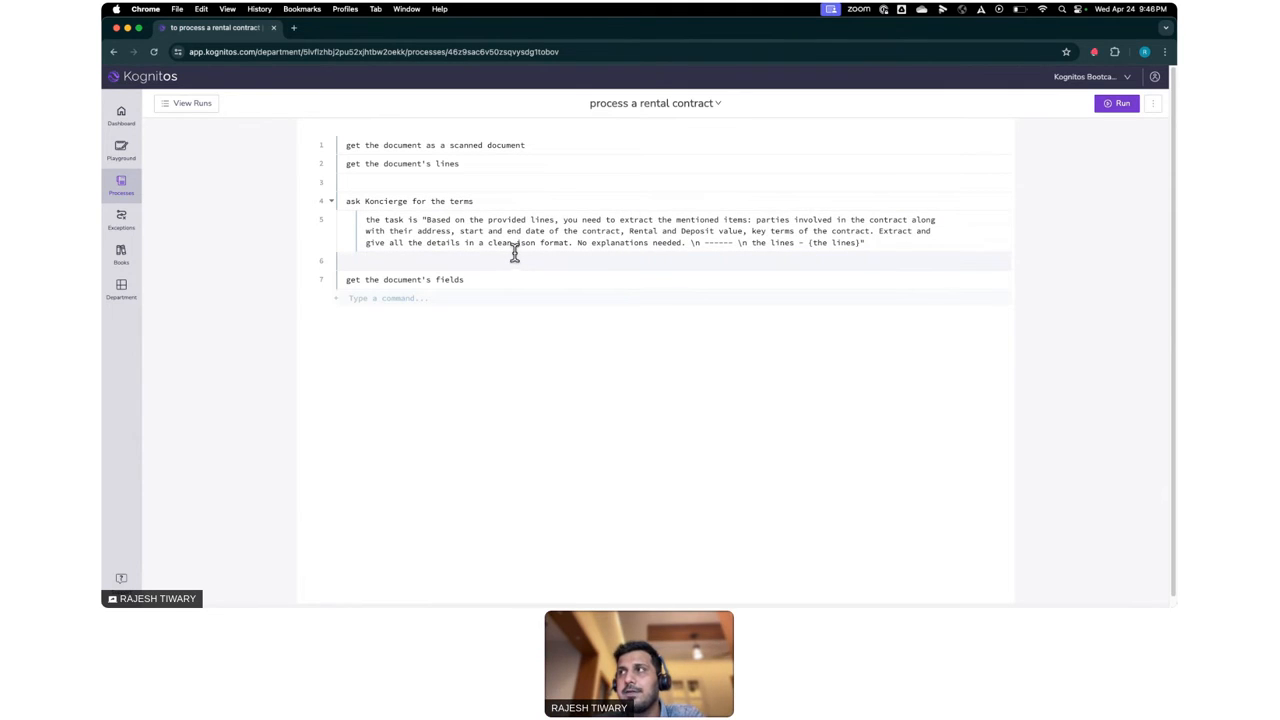
triple_click(560, 148)
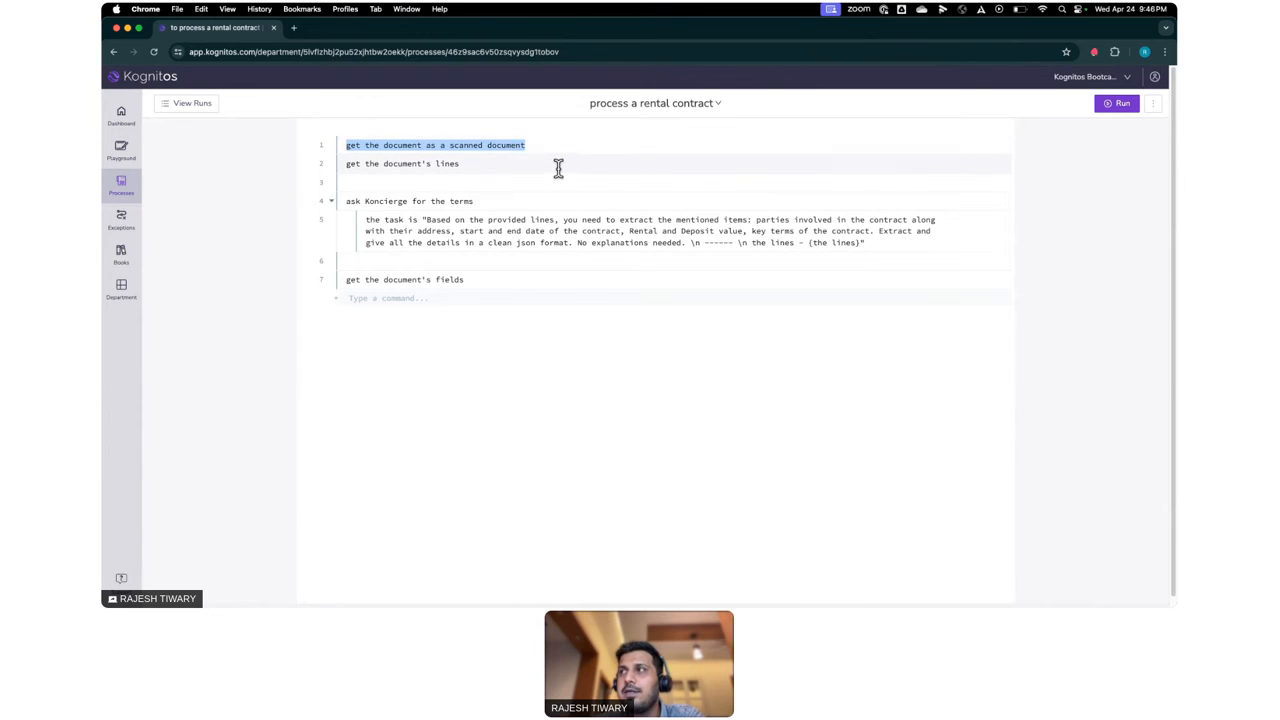
triple_click(557, 171)
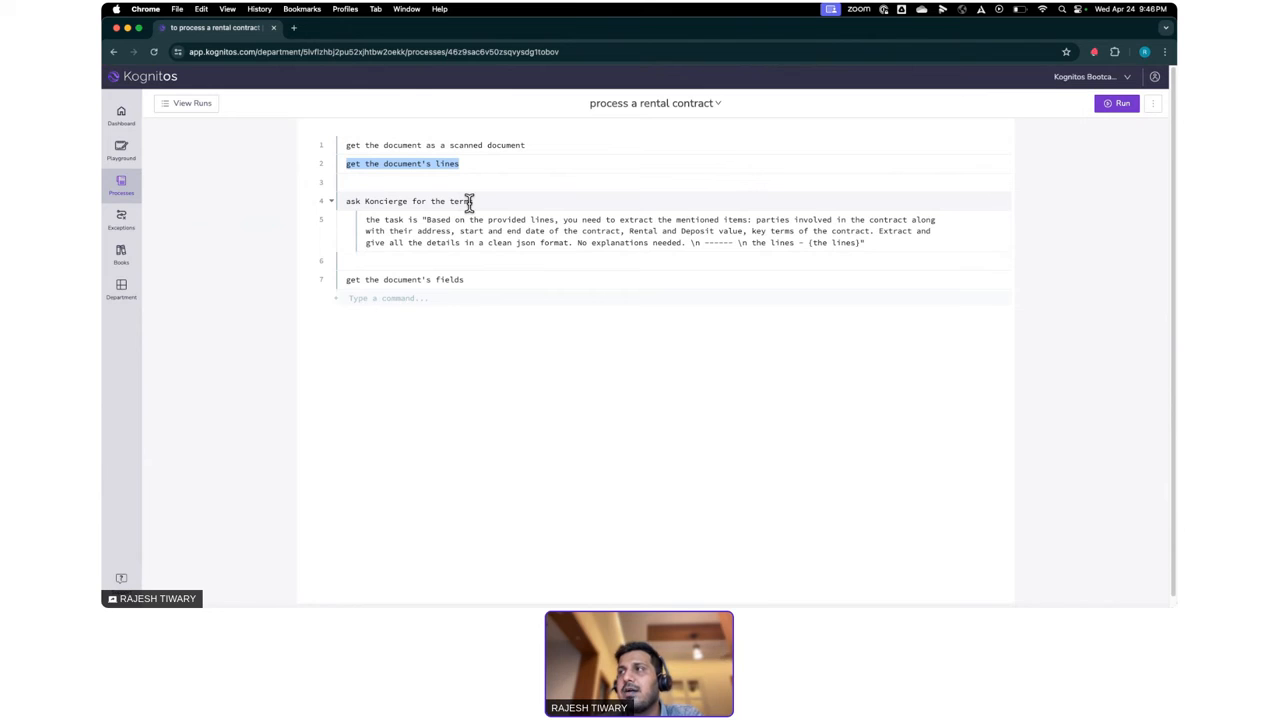
left_click_drag(427, 220, 676, 231)
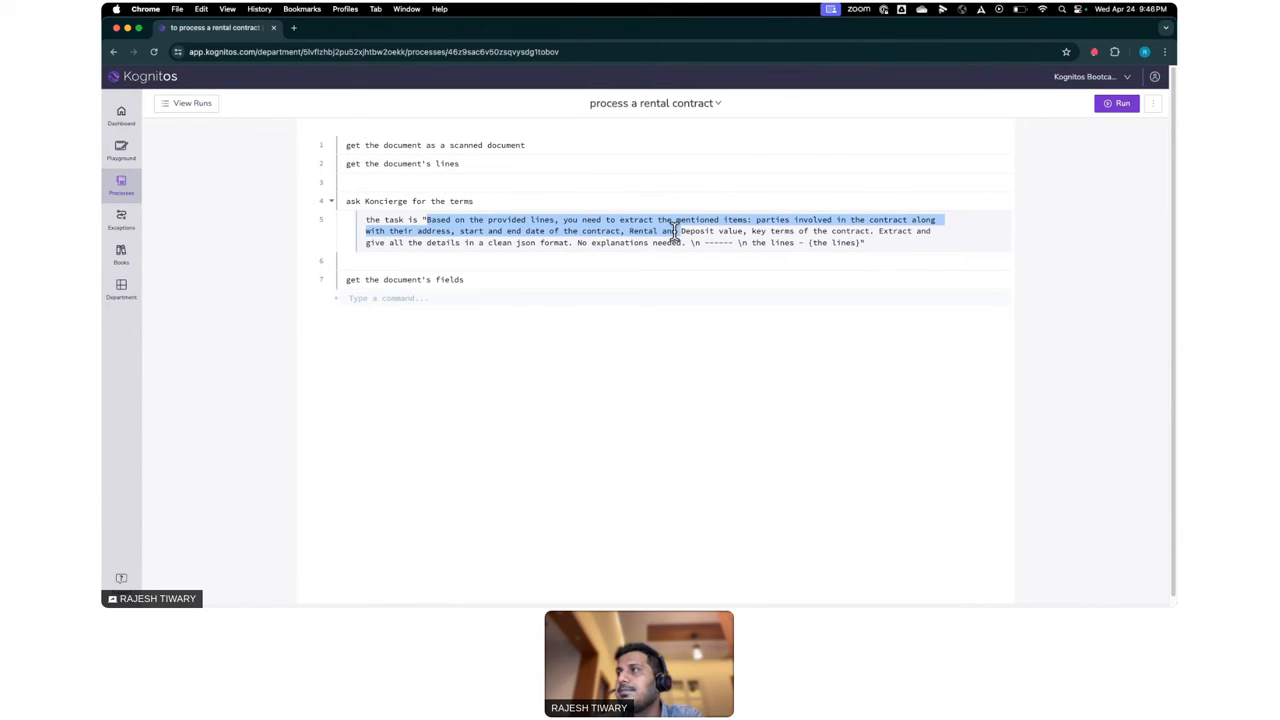
left_click(672, 231)
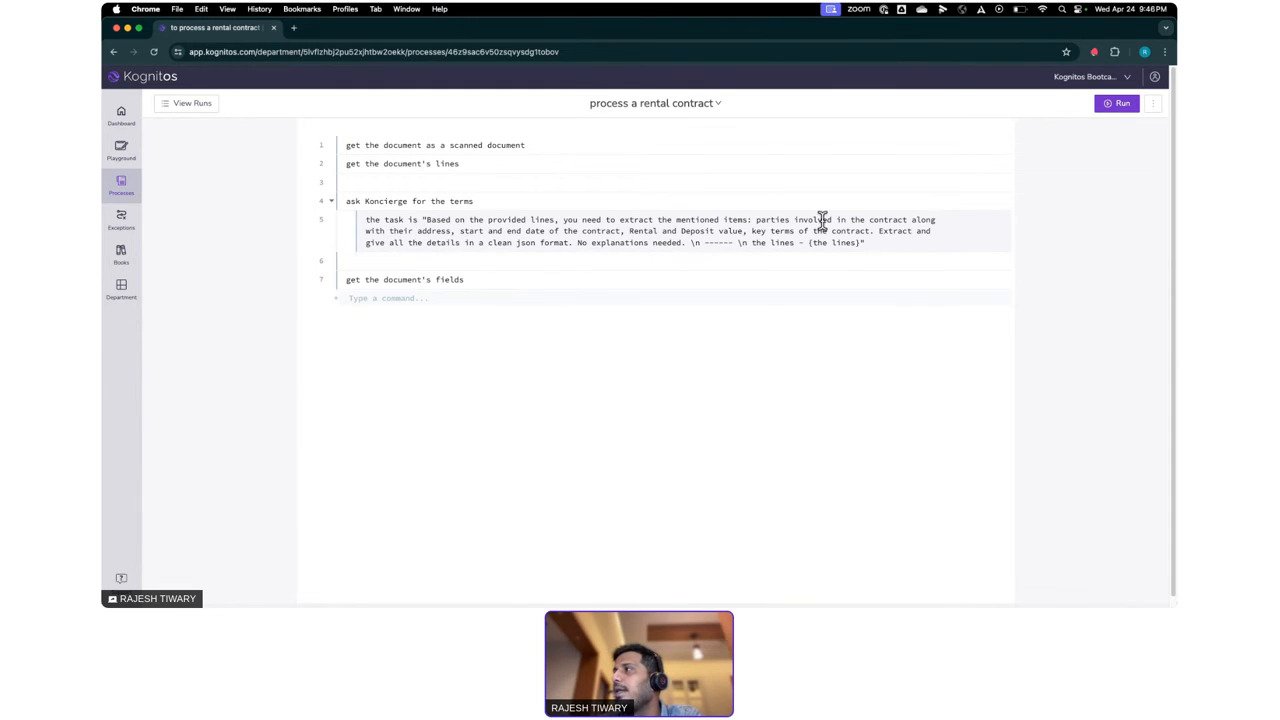
left_click_drag(755, 219, 907, 219)
left_click_drag(462, 231, 860, 235)
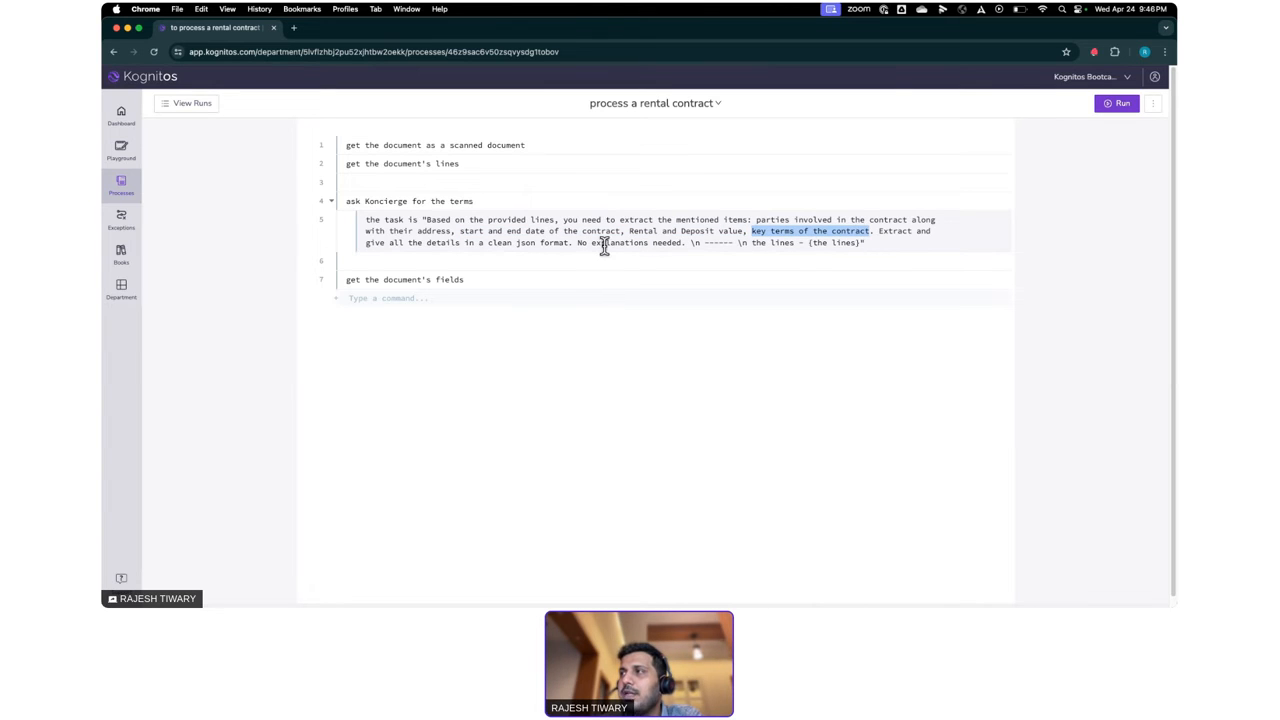
left_click_drag(515, 248, 535, 248)
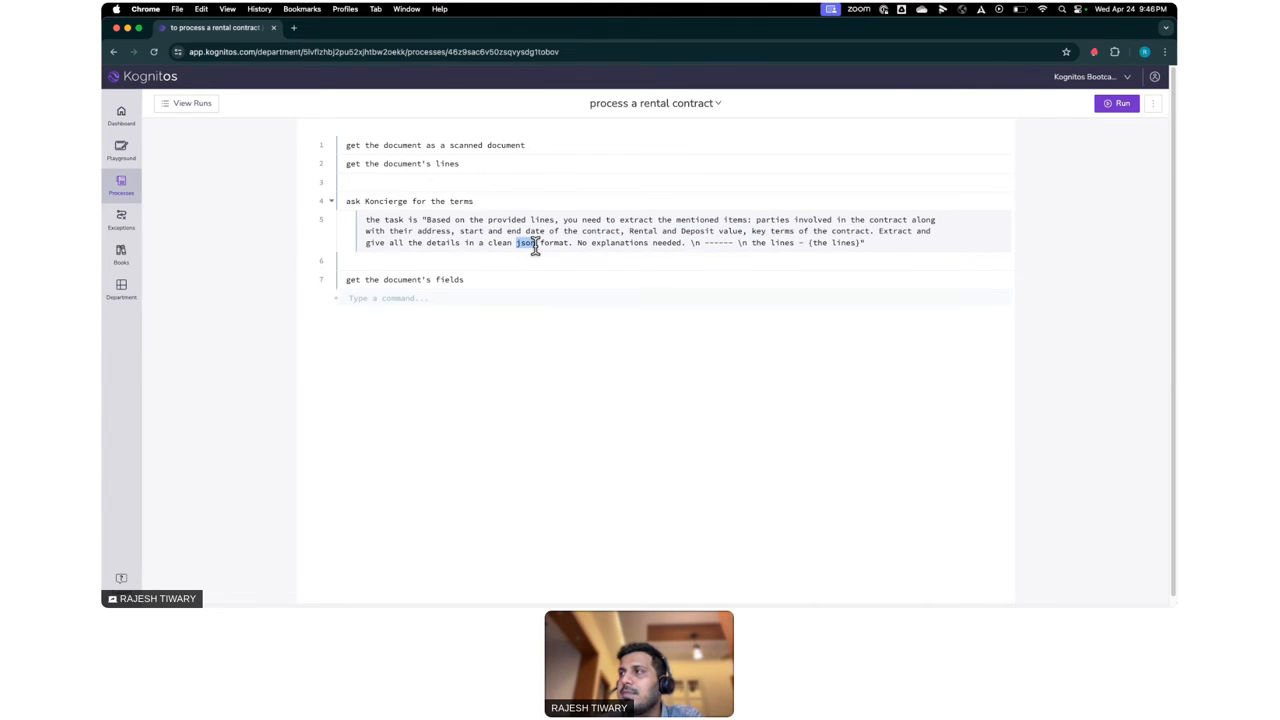
- Open the rental contract process's Apr 24, 2024 2:43 PM run and expand its scanned document DemoRentalContract.pdf
left_click(200, 104)
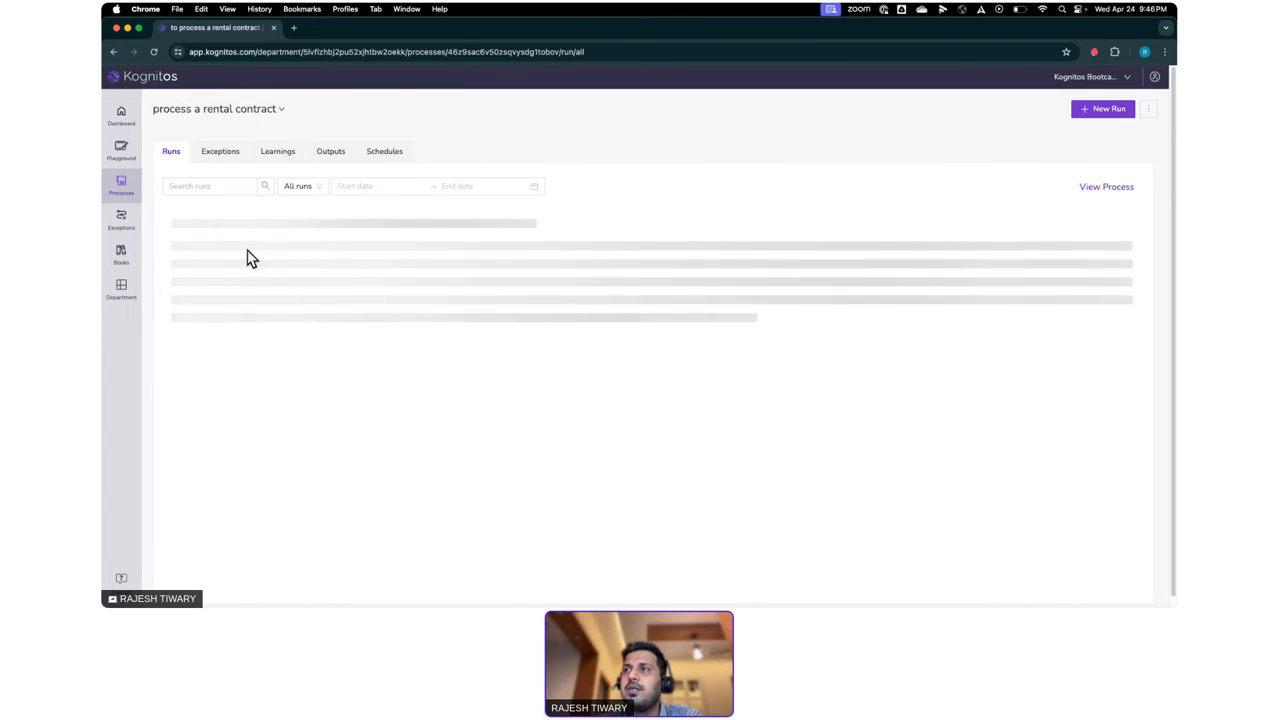
left_click(212, 262)
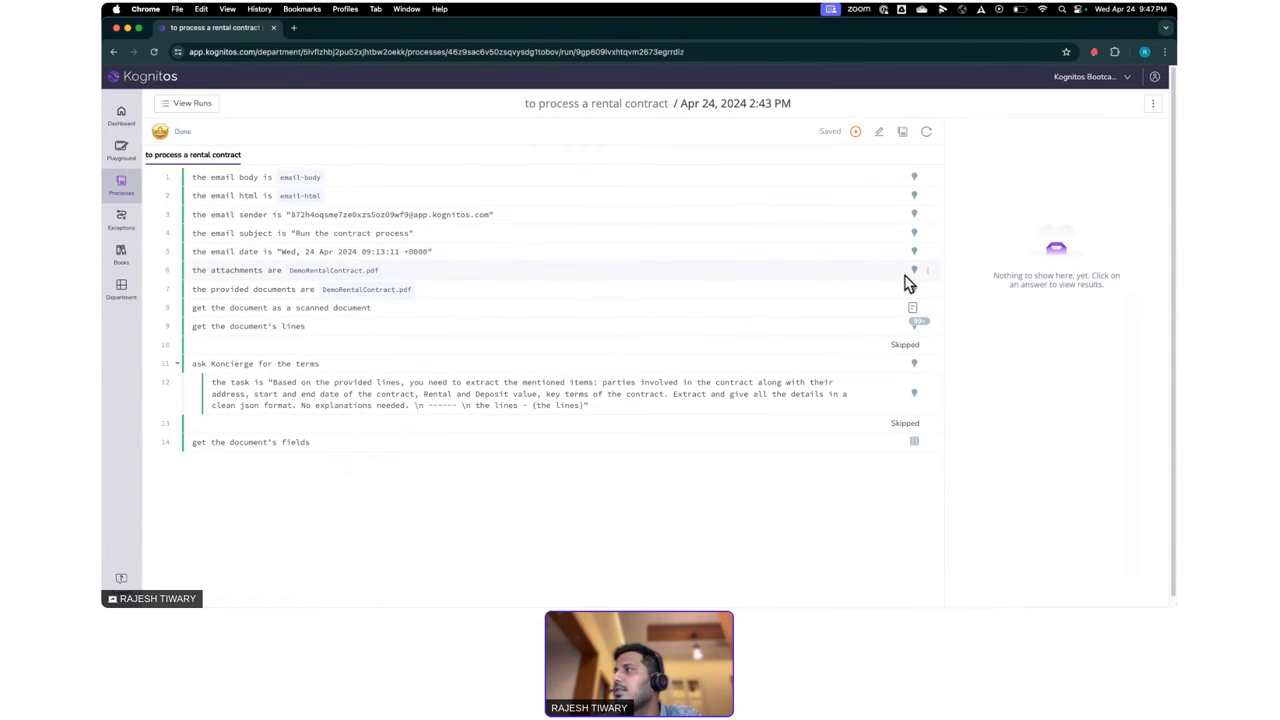
left_click(913, 313)
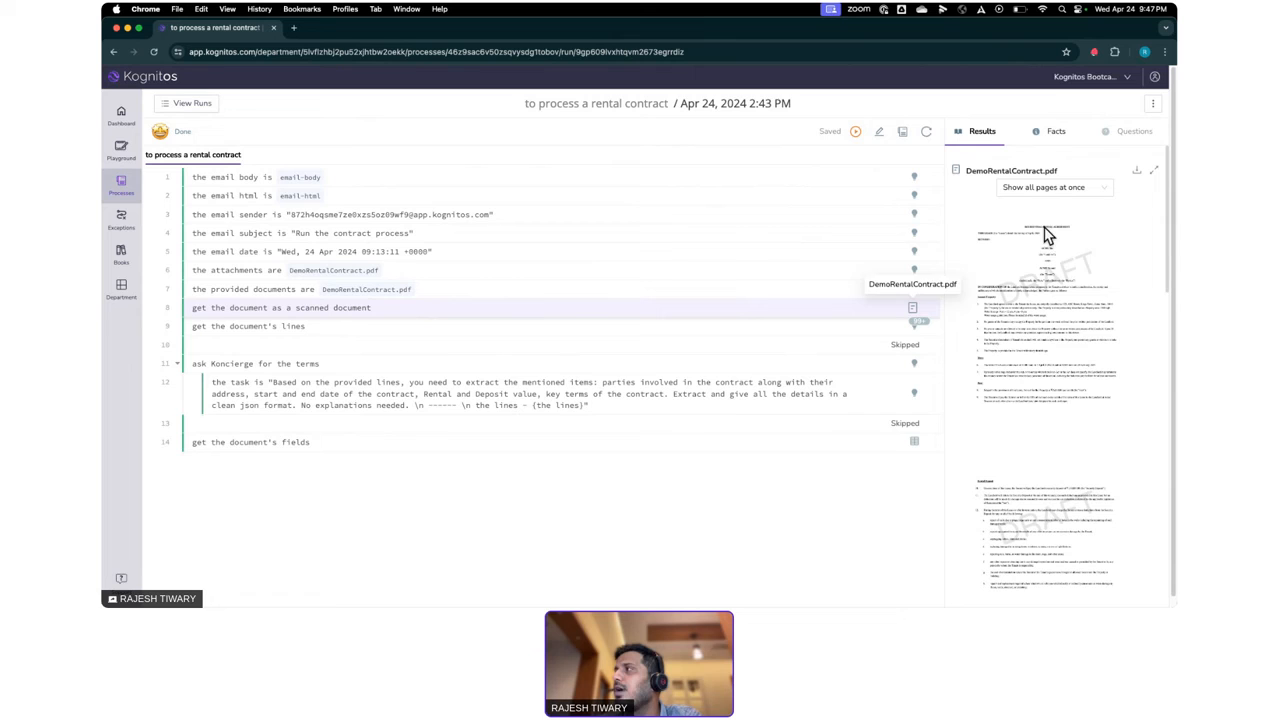
left_click(1154, 171)
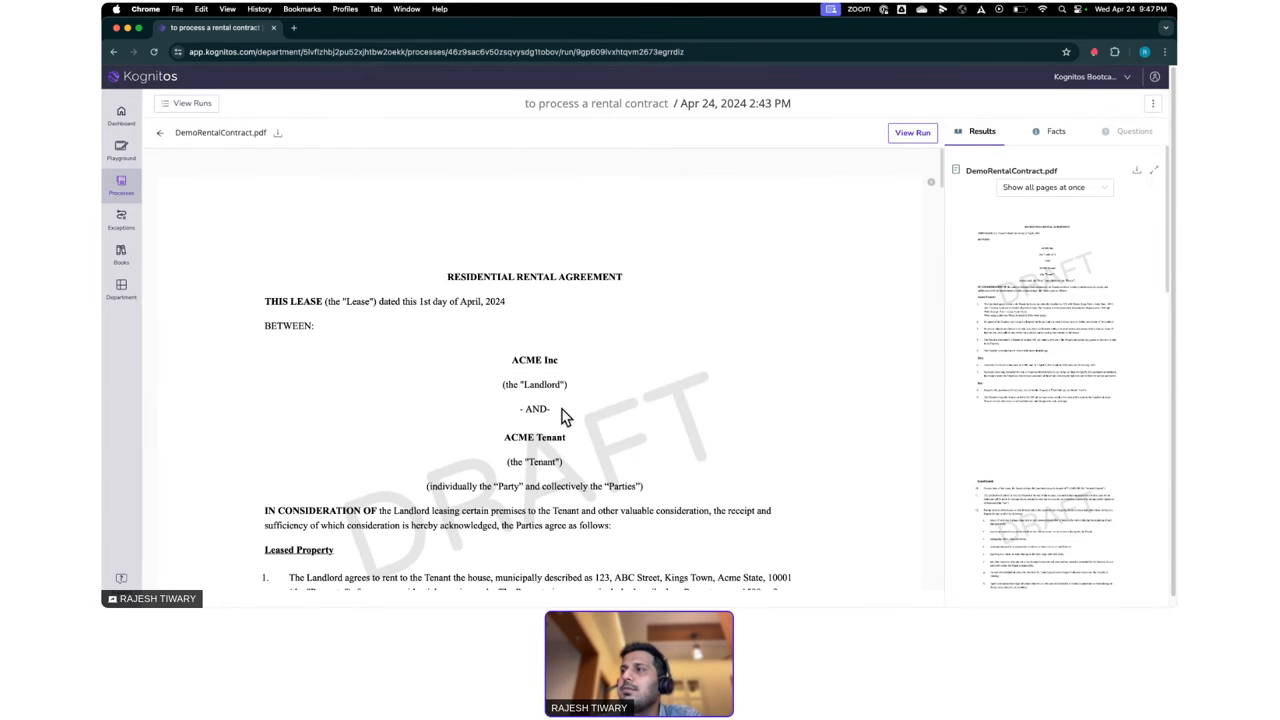
- Read through the residential rental agreement's parties, lease terms and rent clauses, and return to the run
scroll(563, 416, "down", 5)
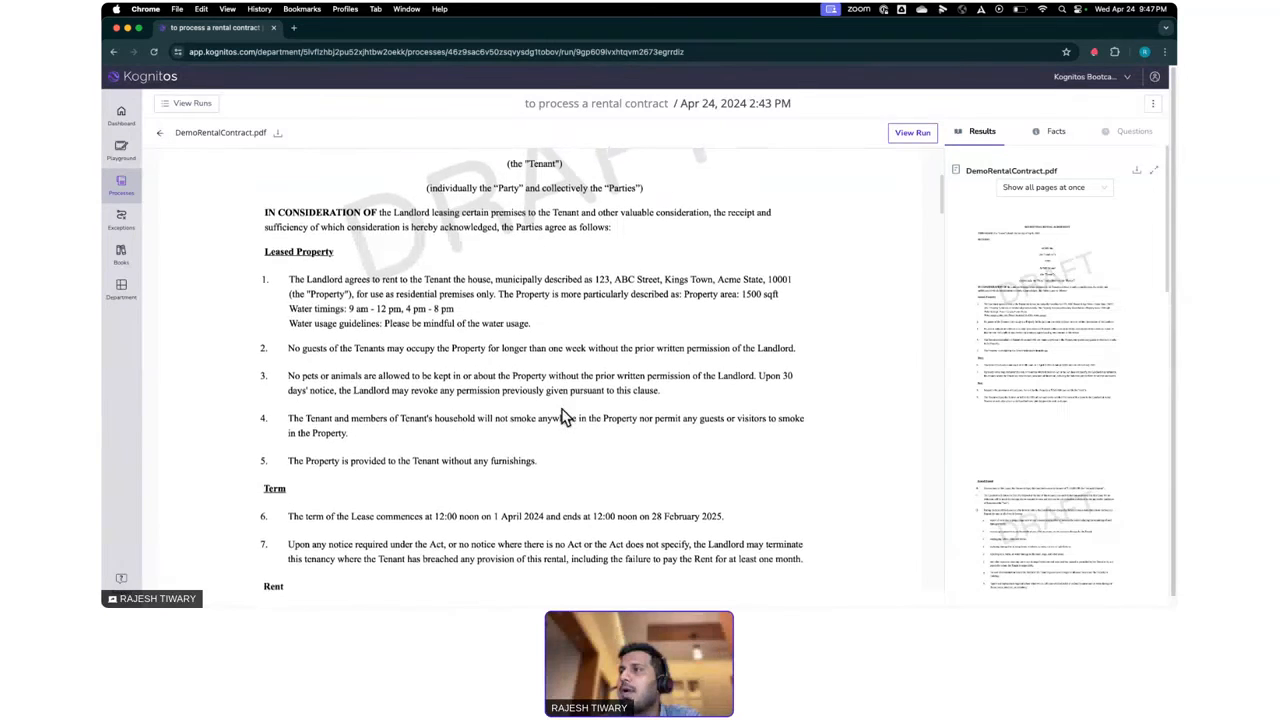
scroll(563, 416, "down", 7)
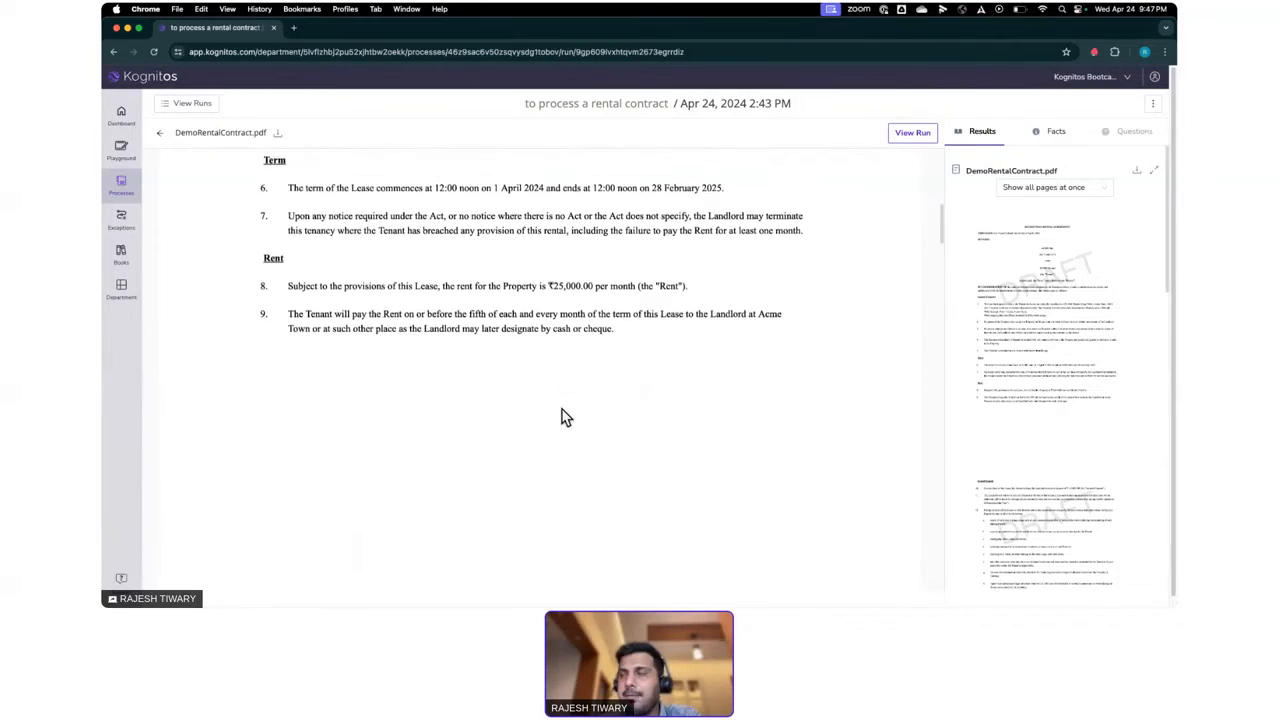
scroll(563, 416, "down", 5)
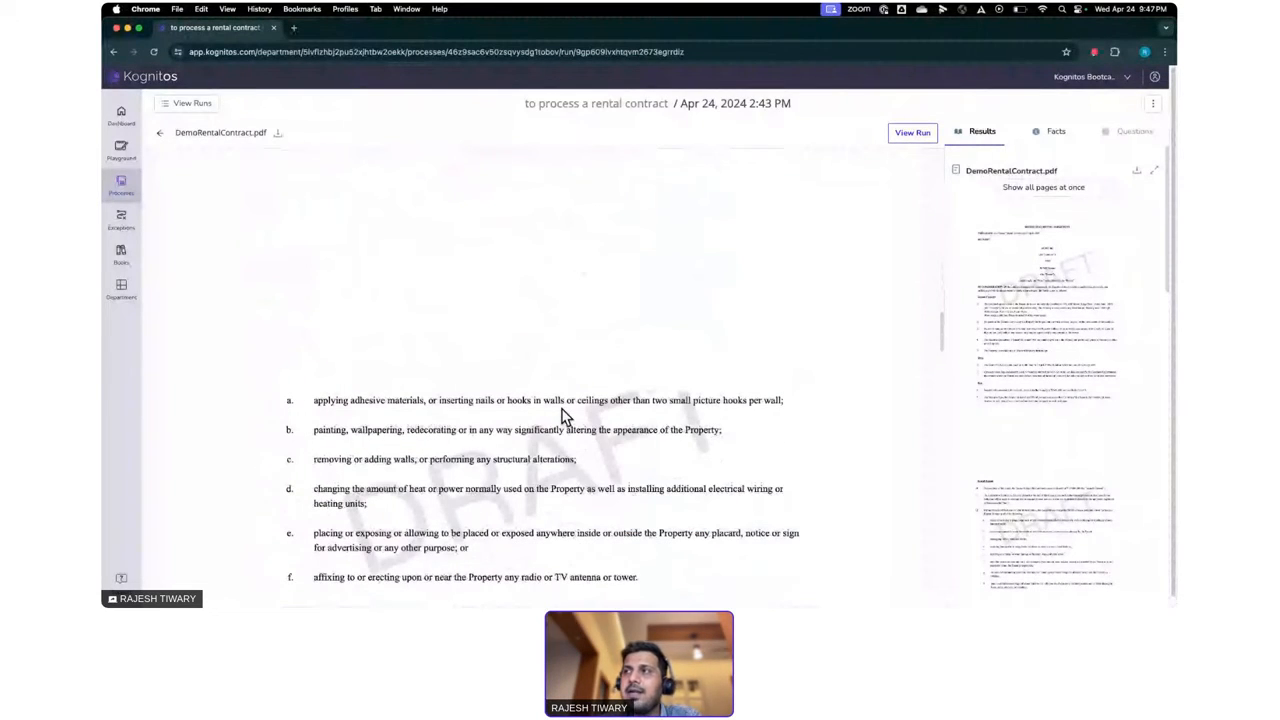
scroll(563, 416, "up", 17)
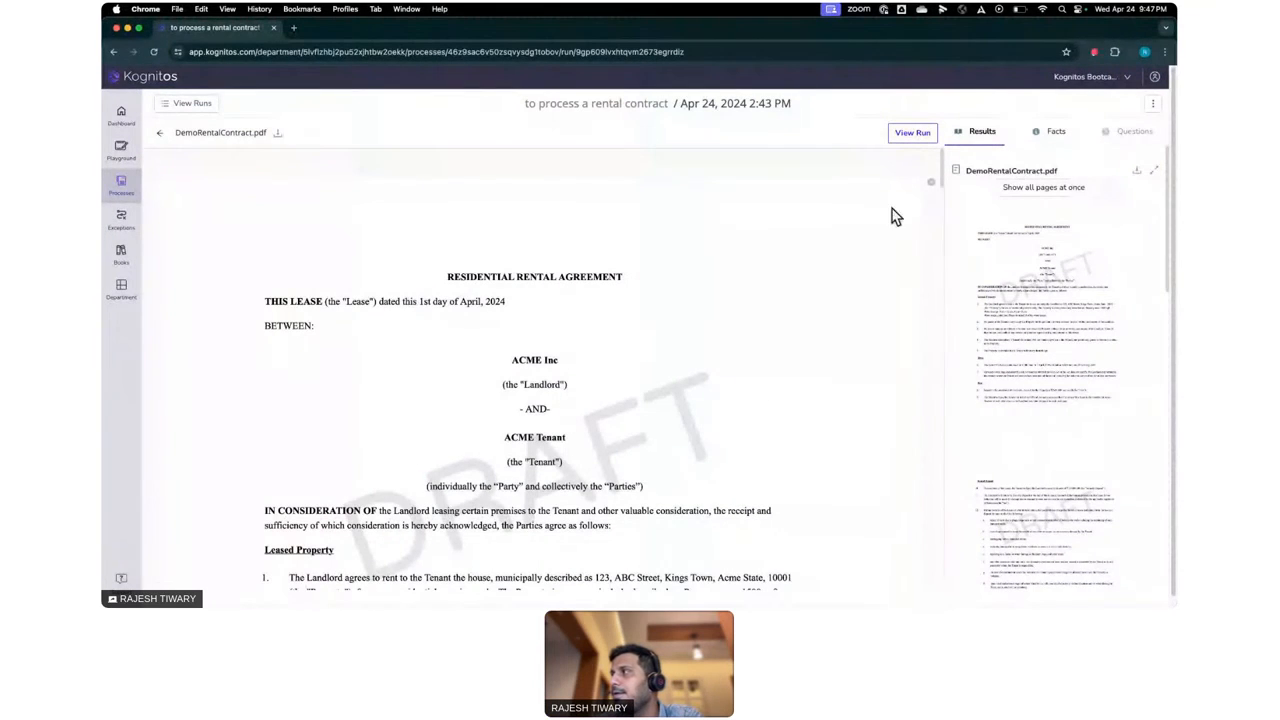
left_click(160, 133)
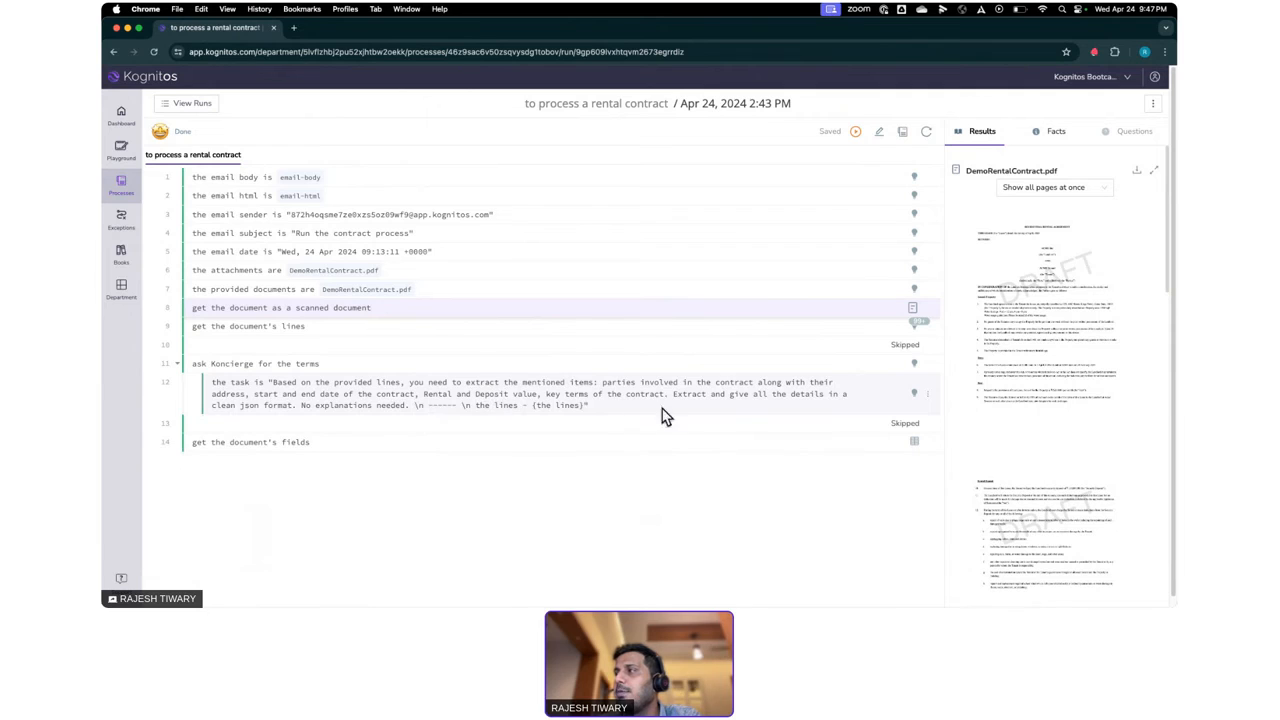
- Show the result of the Koncierge terms command in a wider results pane and examine the parties and contract dates
left_click(916, 366)
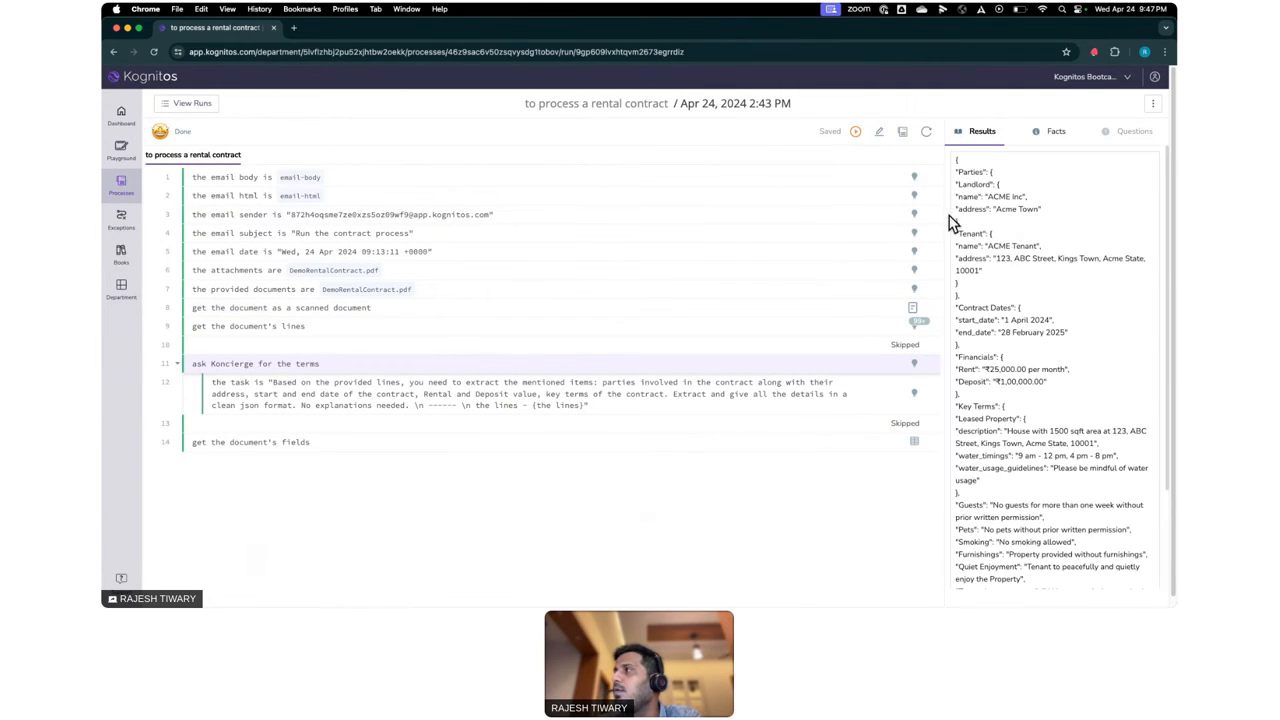
left_click_drag(943, 227, 614, 240)
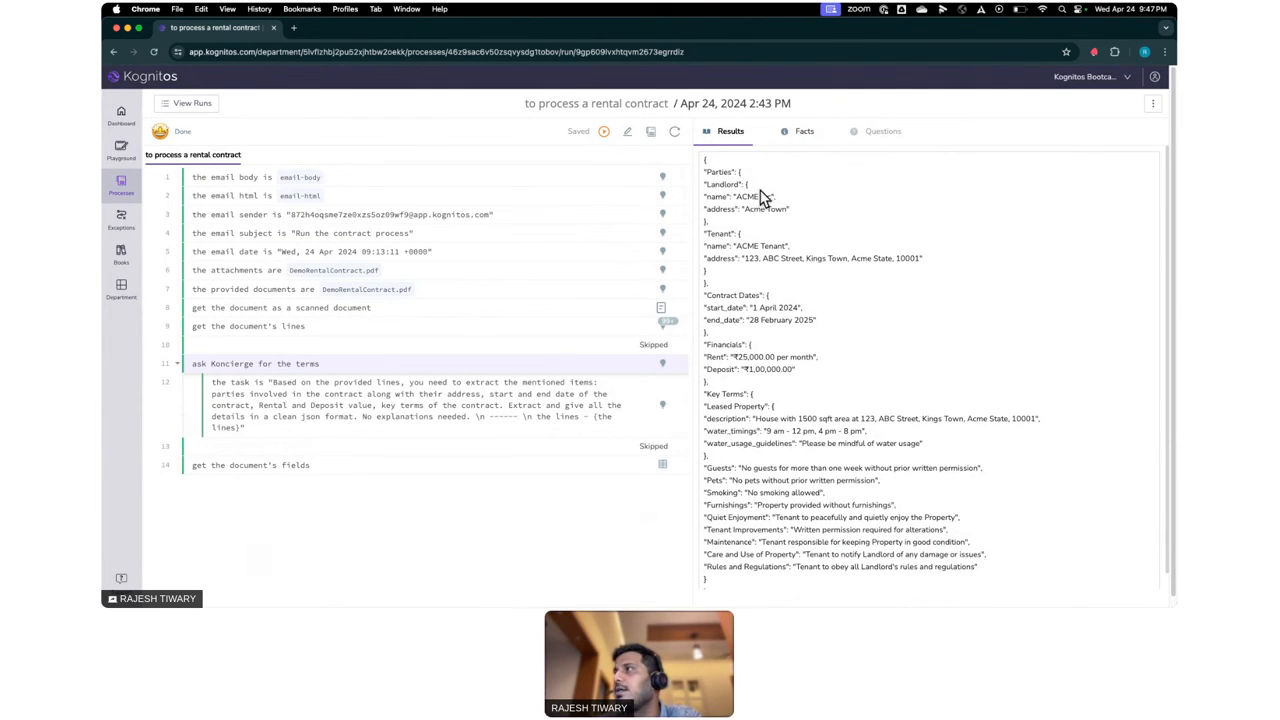
left_click_drag(706, 172, 728, 170)
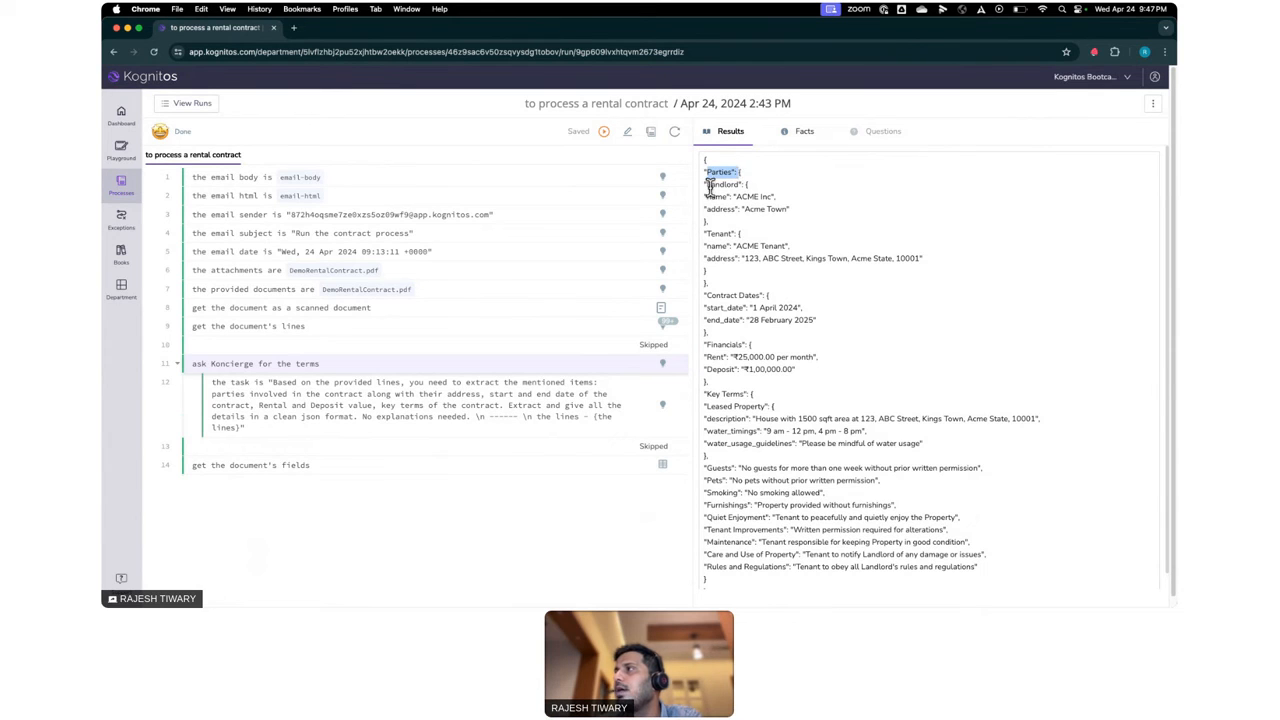
left_click(737, 201)
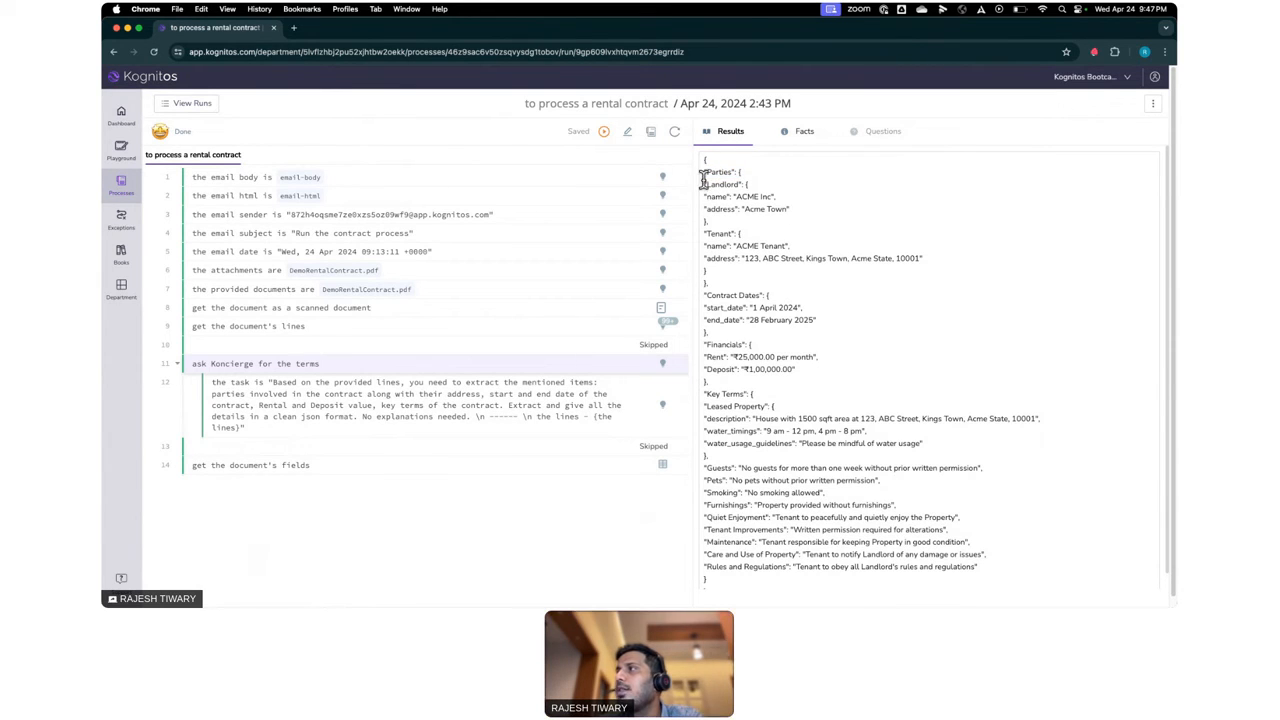
left_click_drag(703, 181, 828, 276)
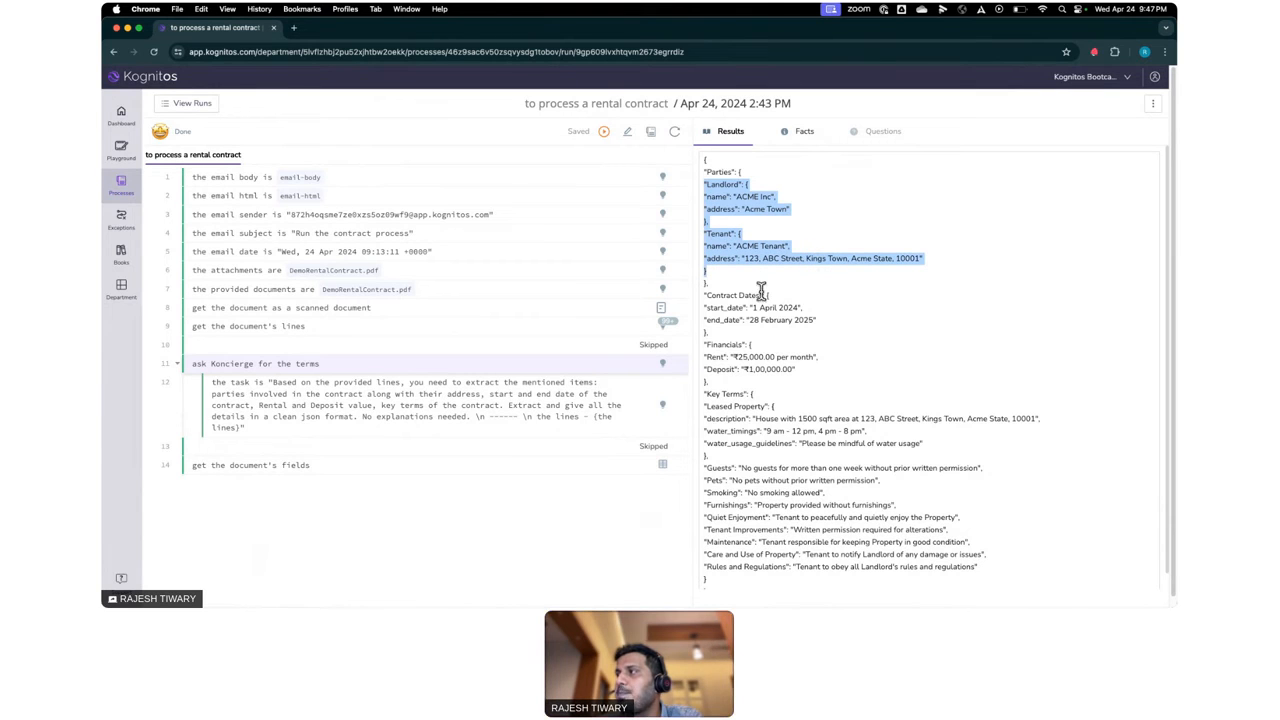
left_click_drag(704, 294, 840, 330)
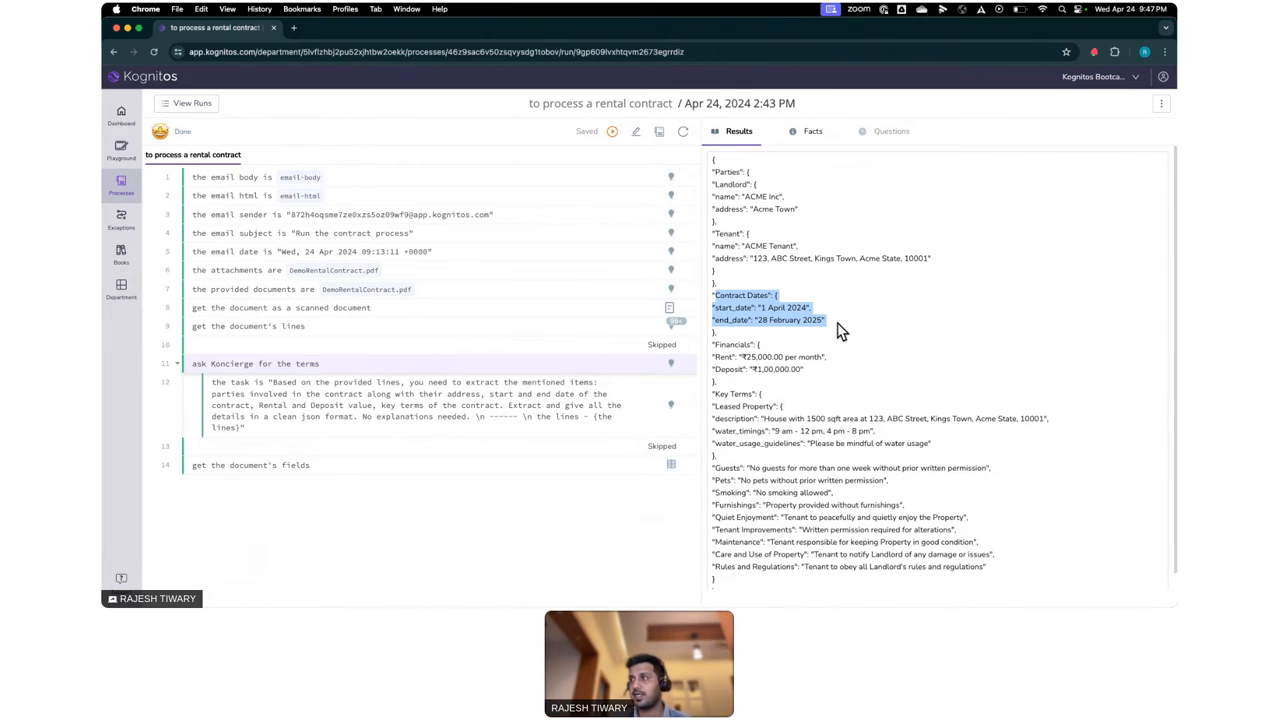
- Examine the financials and key terms in the extracted JSON, including the guests, pets, smoking and furnishings entries
scroll(840, 330, "down", 1)
left_click_drag(712, 328, 772, 447)
left_click(718, 394)
double_click(727, 451)
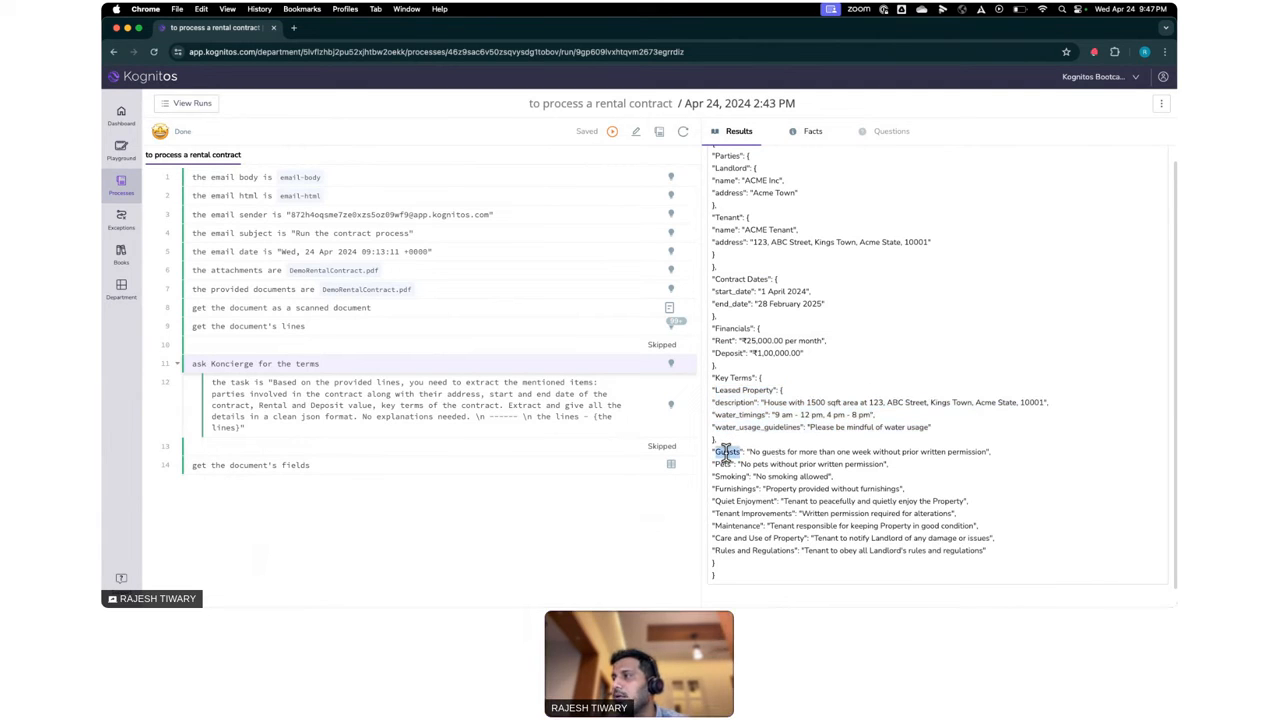
left_click(720, 472)
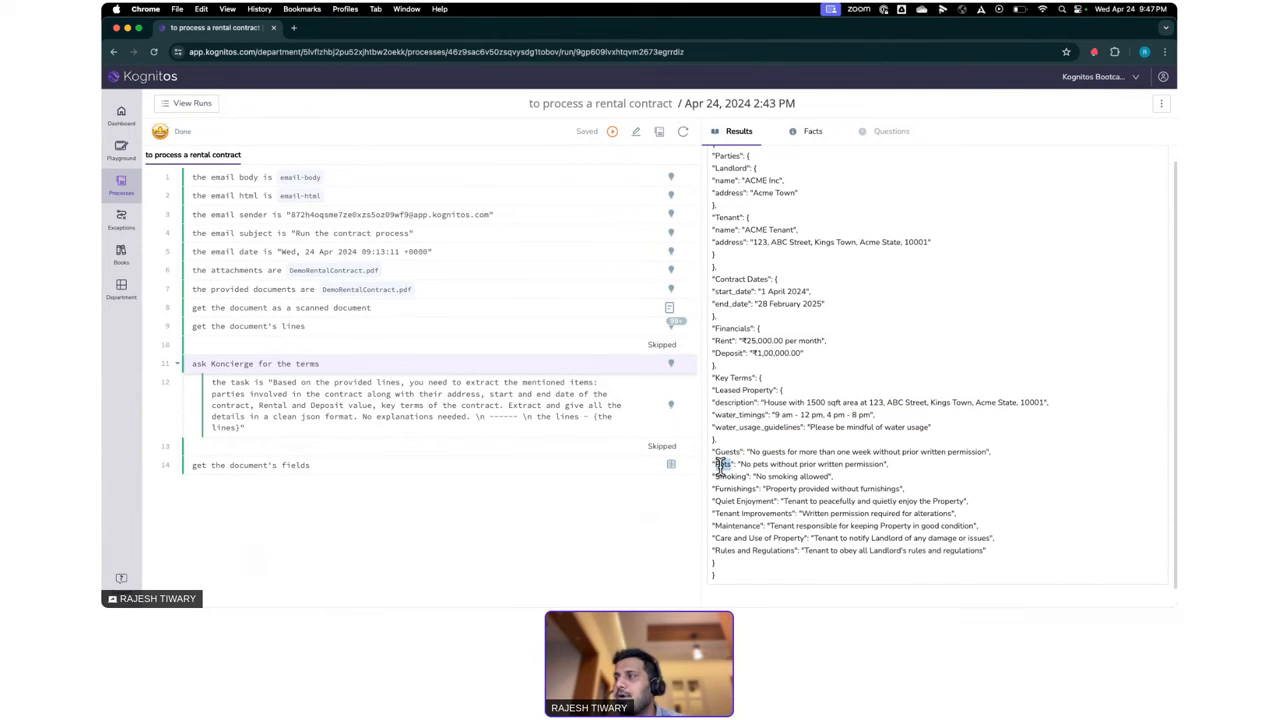
triple_click(720, 465)
left_click(719, 476)
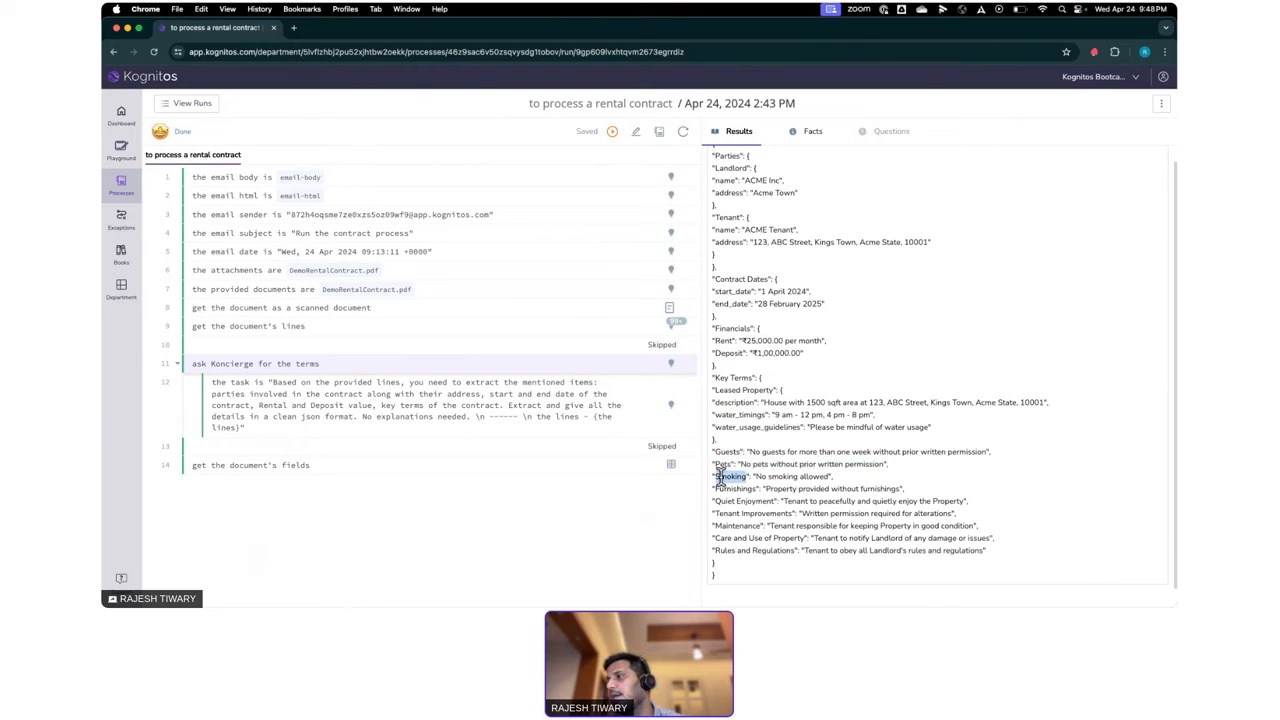
left_click(720, 486)
double_click(720, 488)
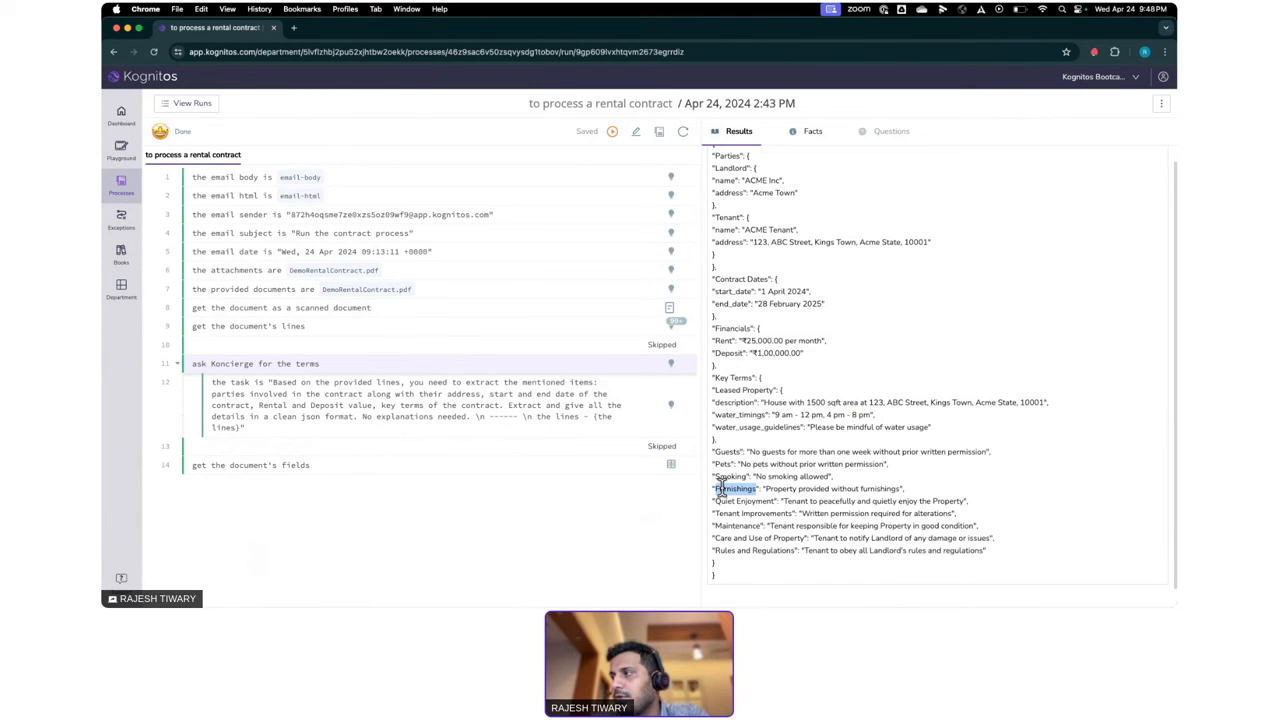
scroll(720, 488, "up", 1)
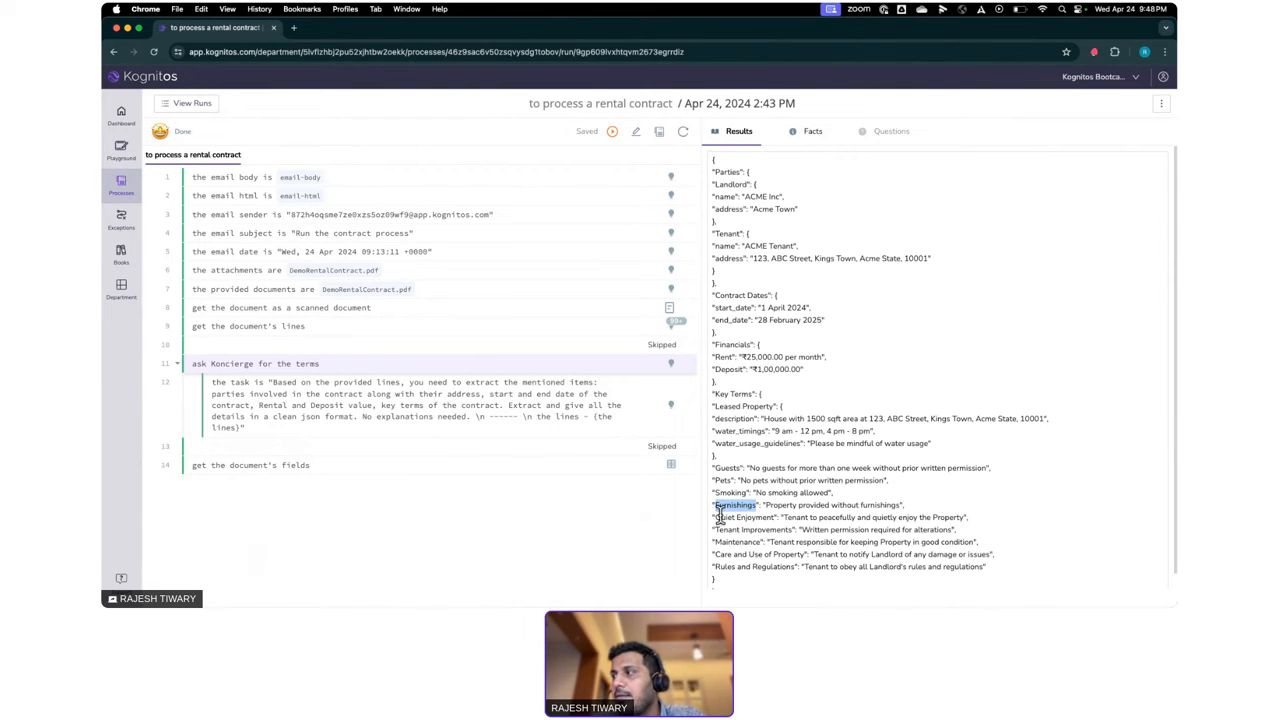
left_click(720, 515)
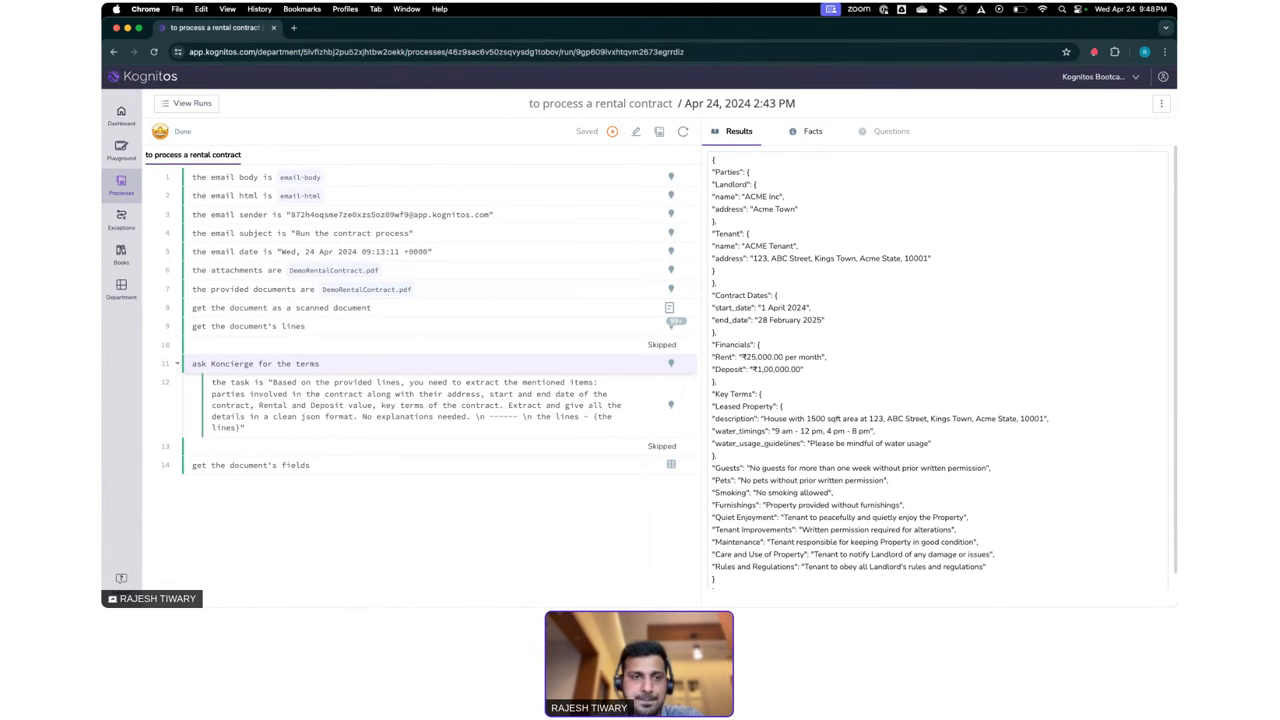
- Leave the rental contract run and open the "process flight tickets" process from the list of processes
left_click(188, 105)
left_click(194, 103)
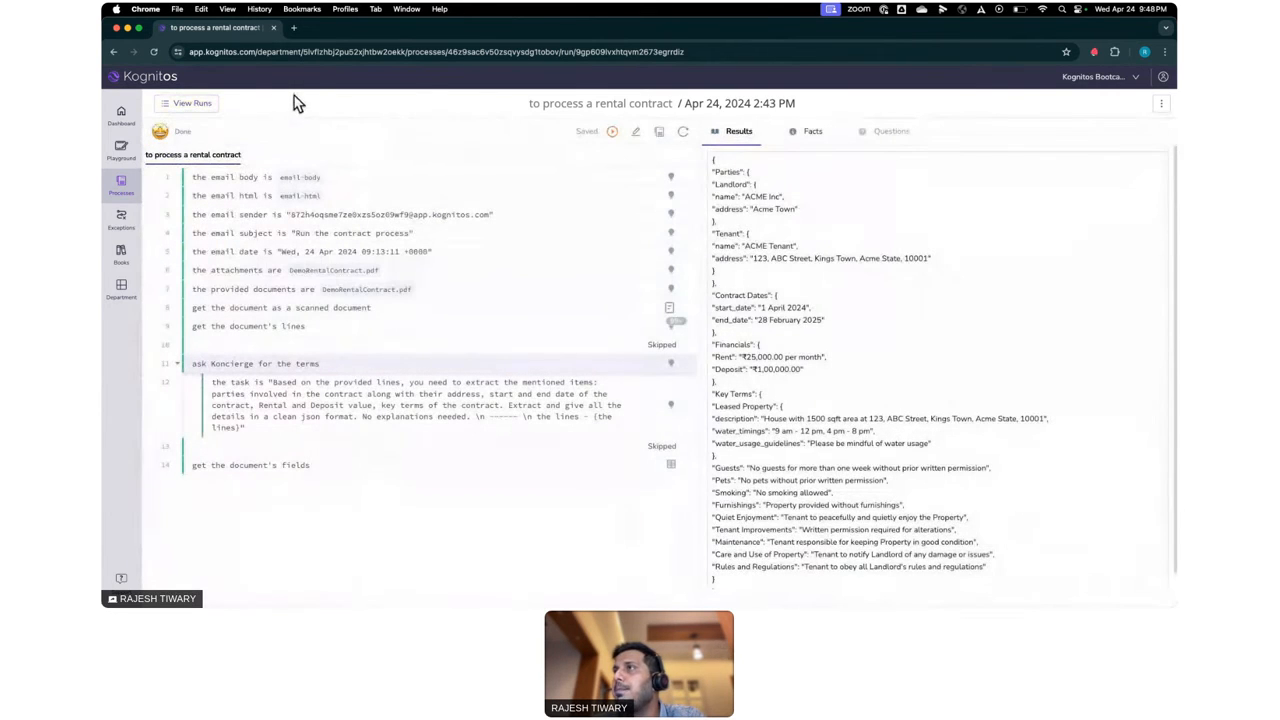
left_click(121, 186)
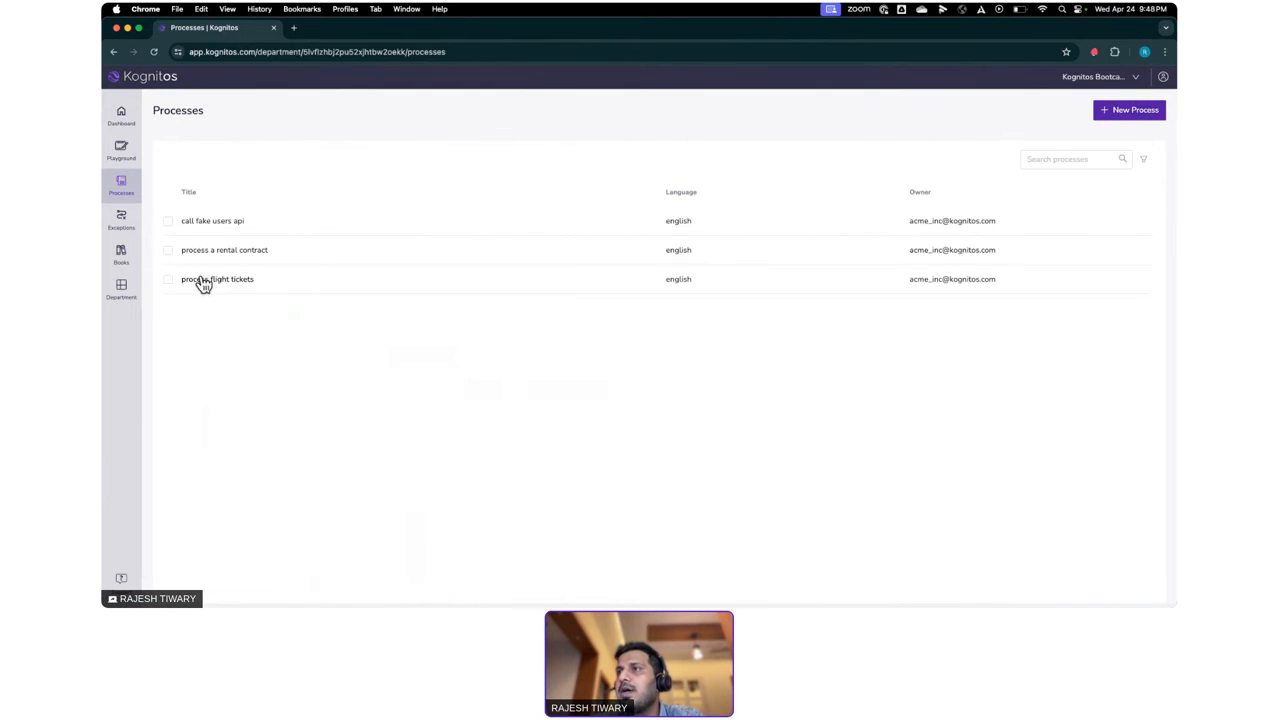
left_click(204, 284)
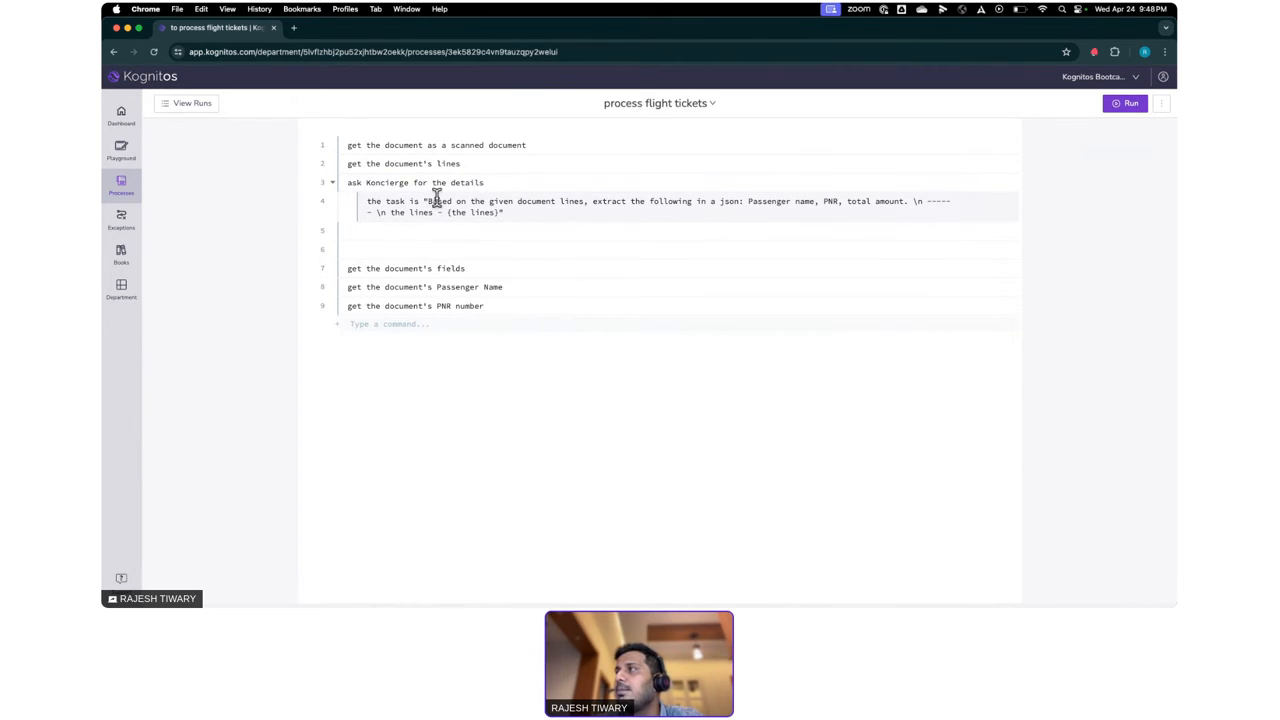
- Review the Koncierge prompt and the document field commands in the flight tickets process, and open its list of runs
left_click_drag(366, 201, 904, 206)
double_click(775, 201)
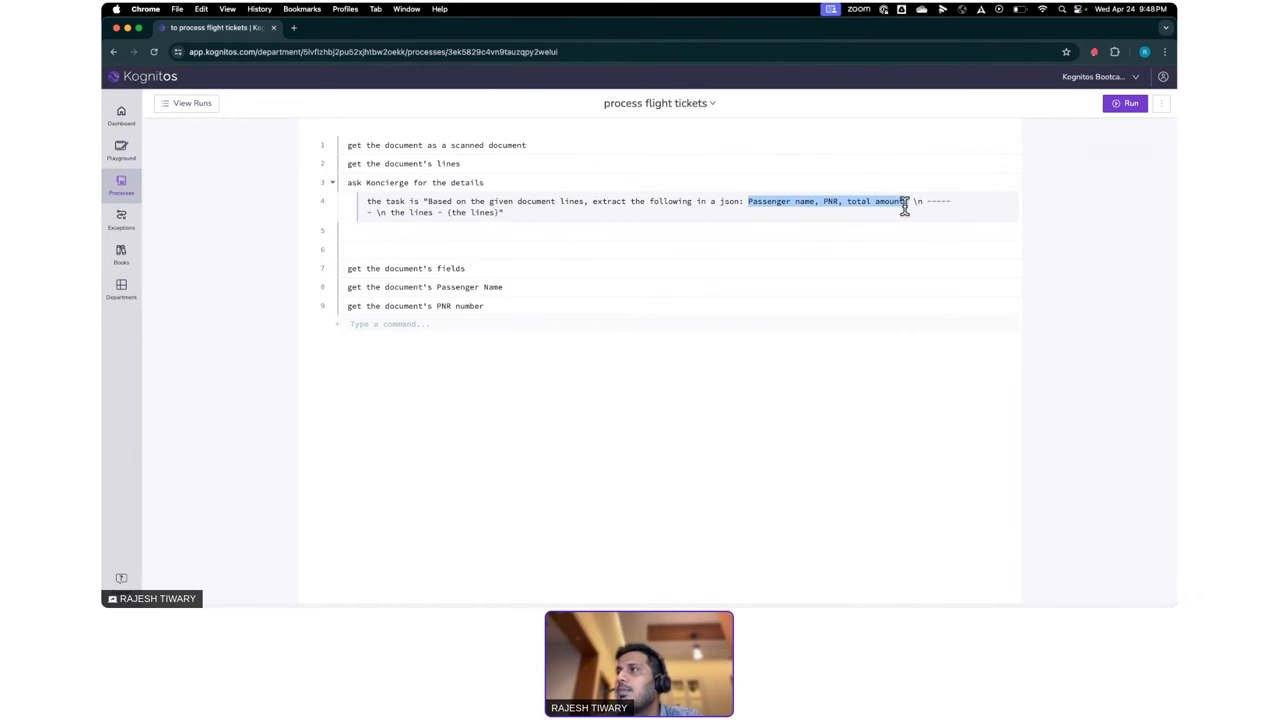
double_click(403, 268)
triple_click(403, 268)
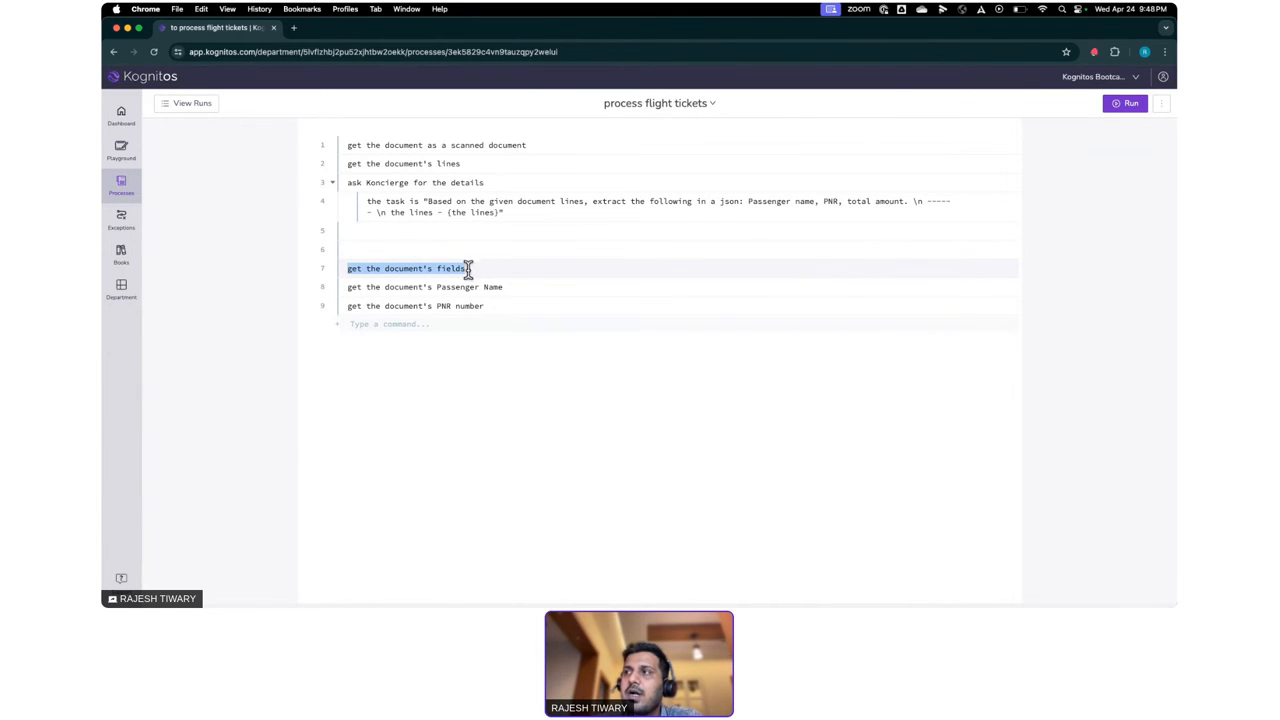
left_click_drag(437, 287, 474, 307)
left_click(509, 305)
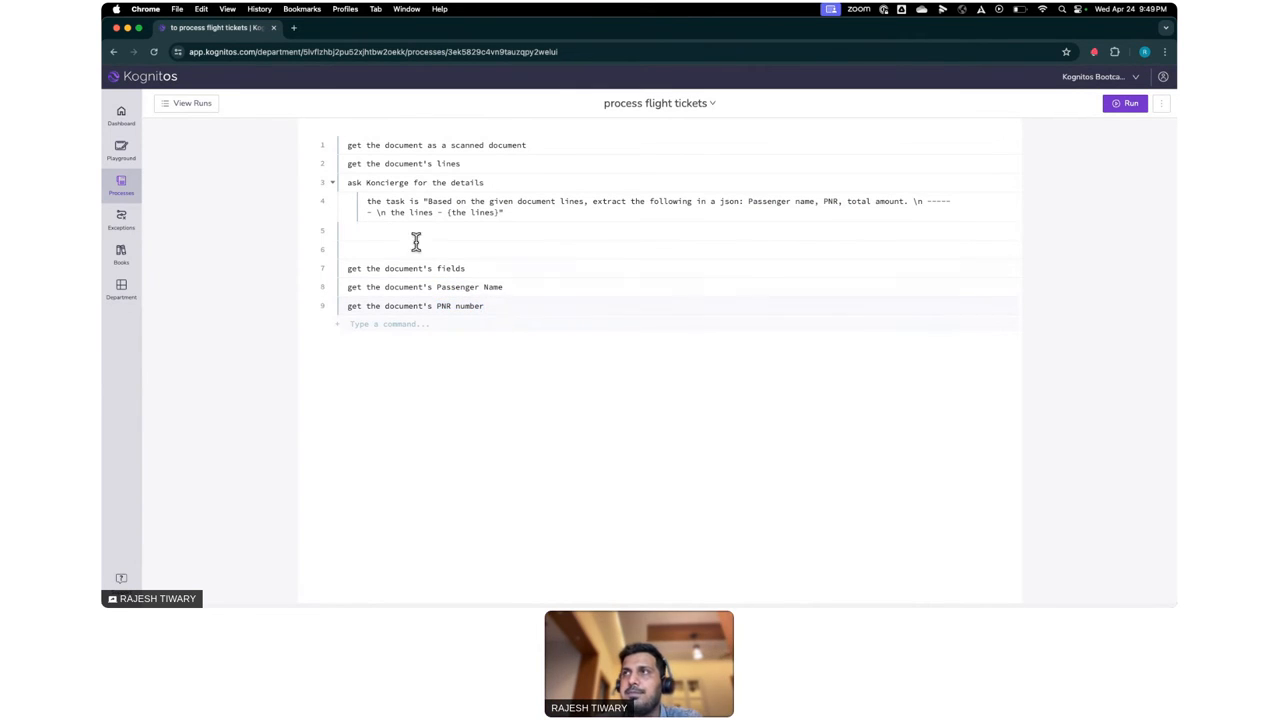
left_click(192, 104)
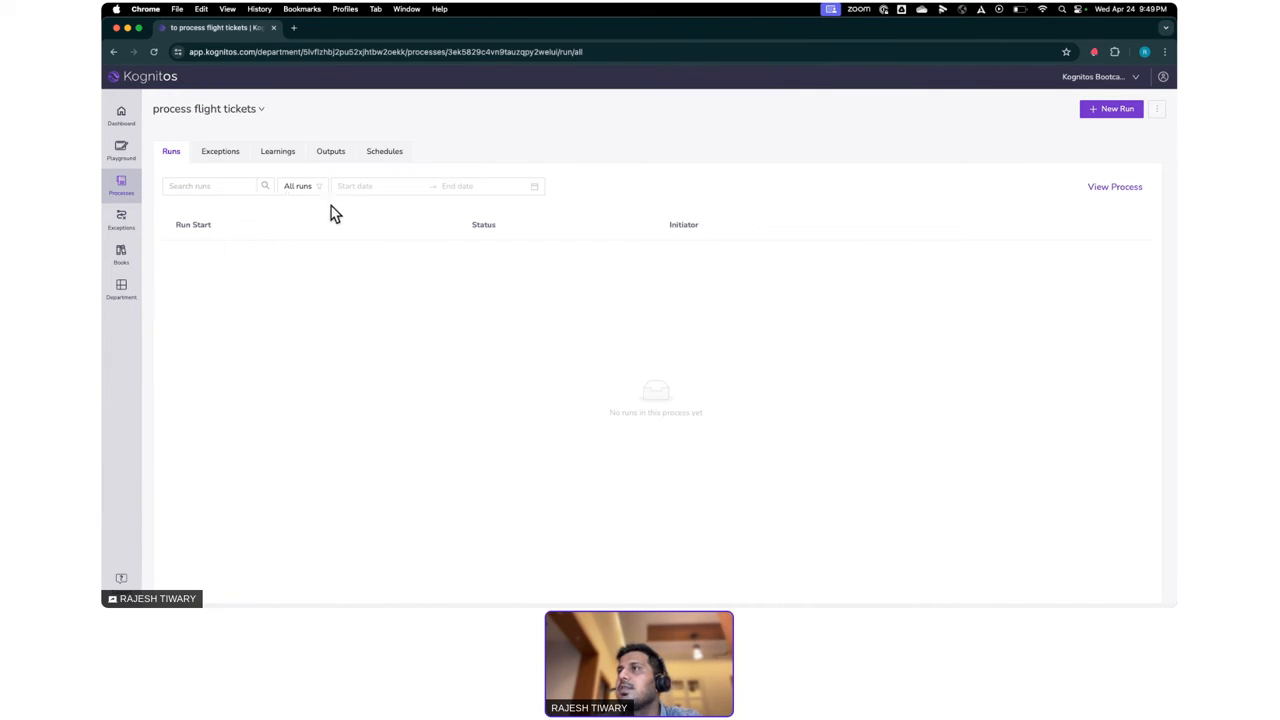
- Return from the runs list to the flight tickets process and start a run
left_click(300, 190)
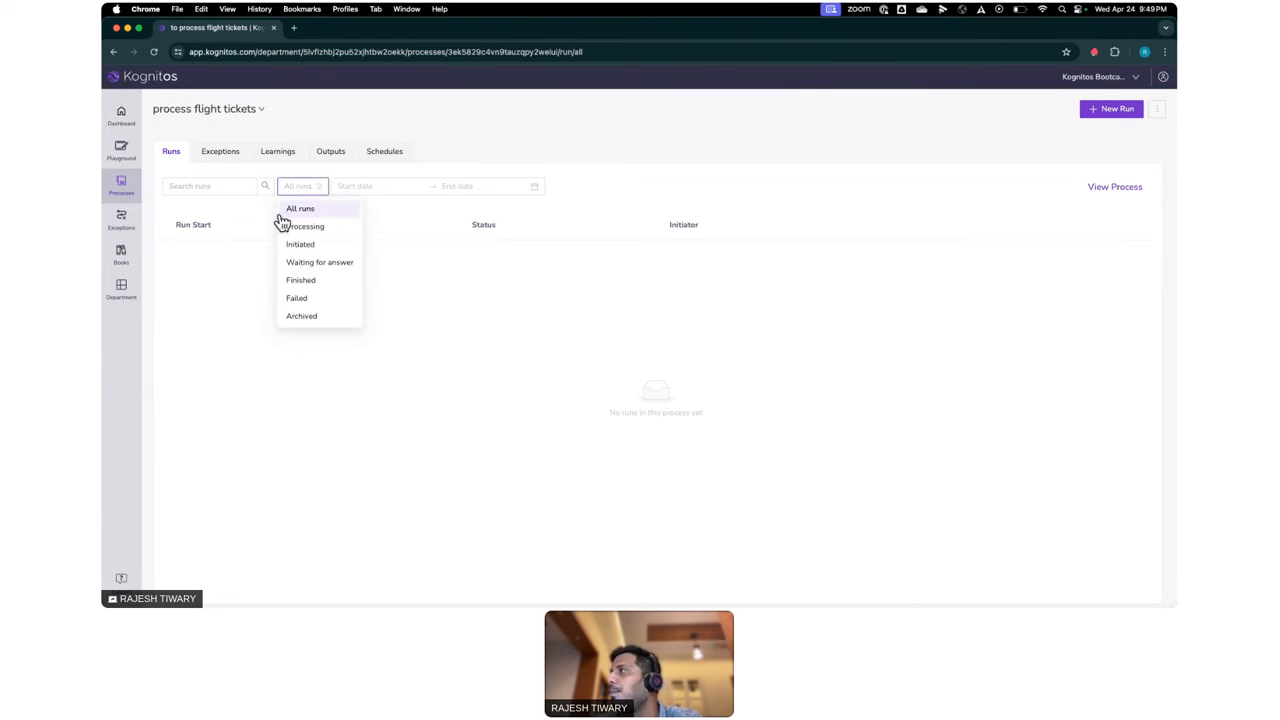
left_click(263, 222)
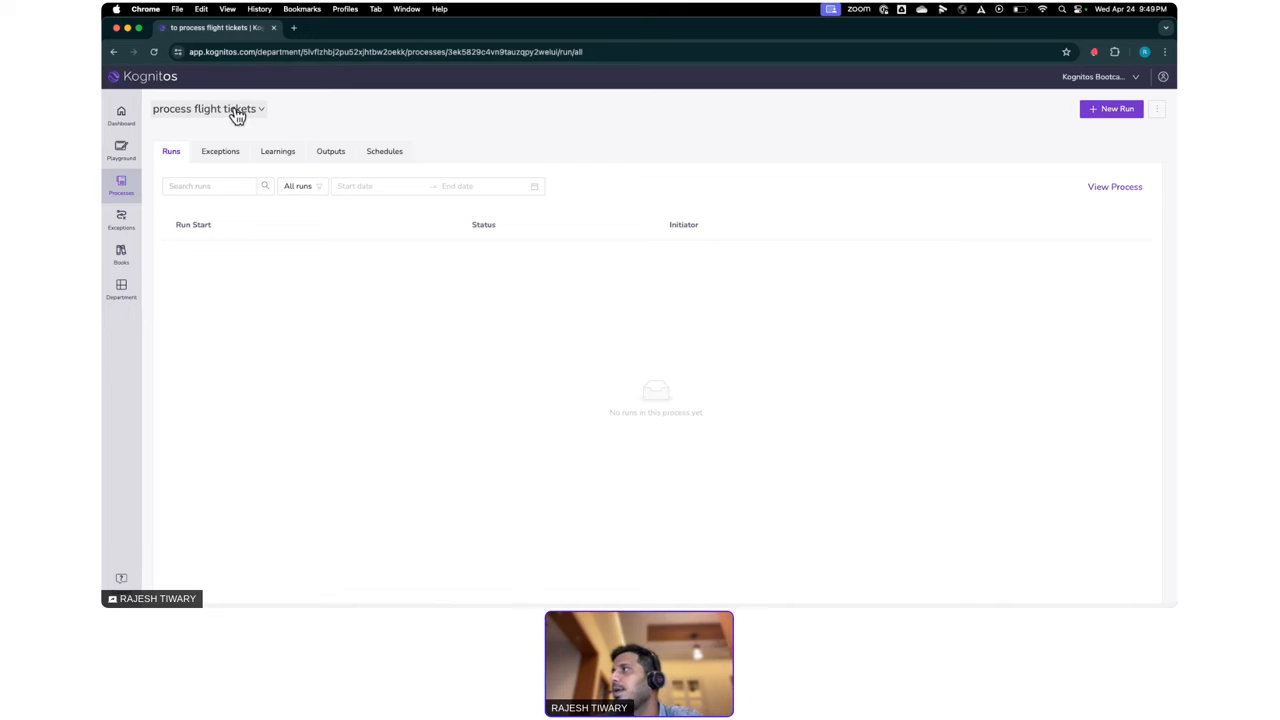
left_click(1112, 196)
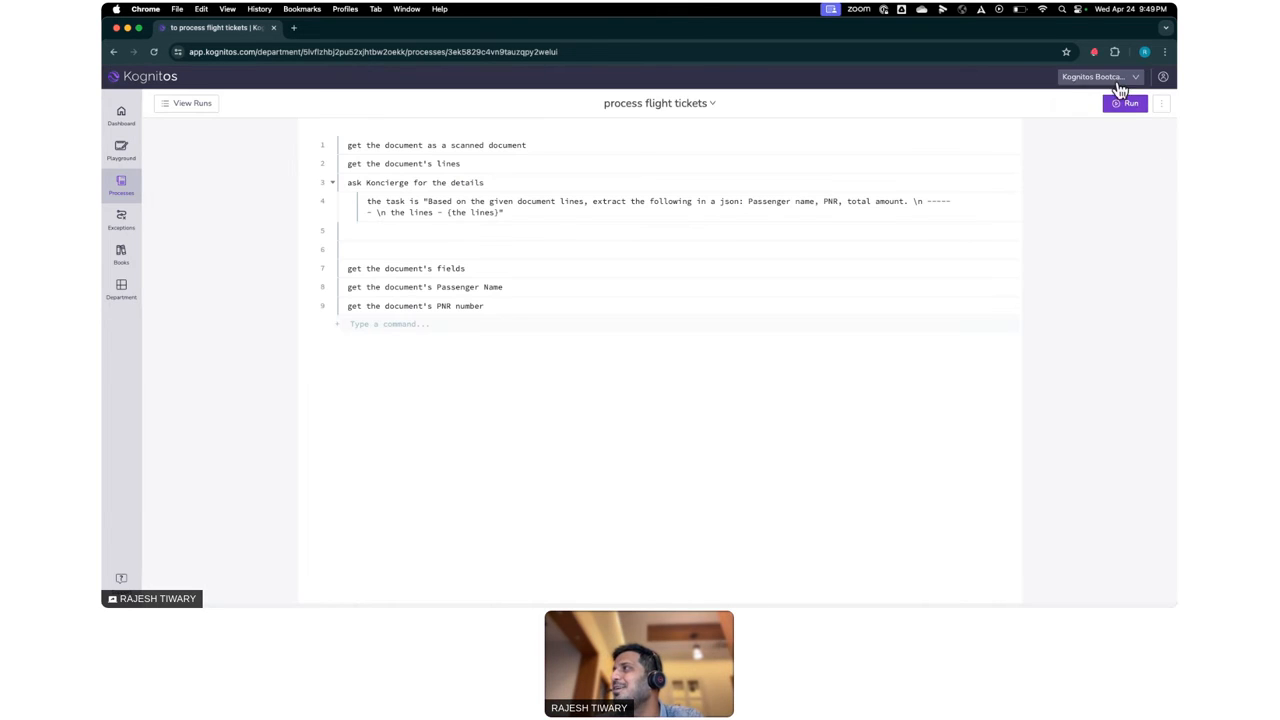
left_click(1129, 105)
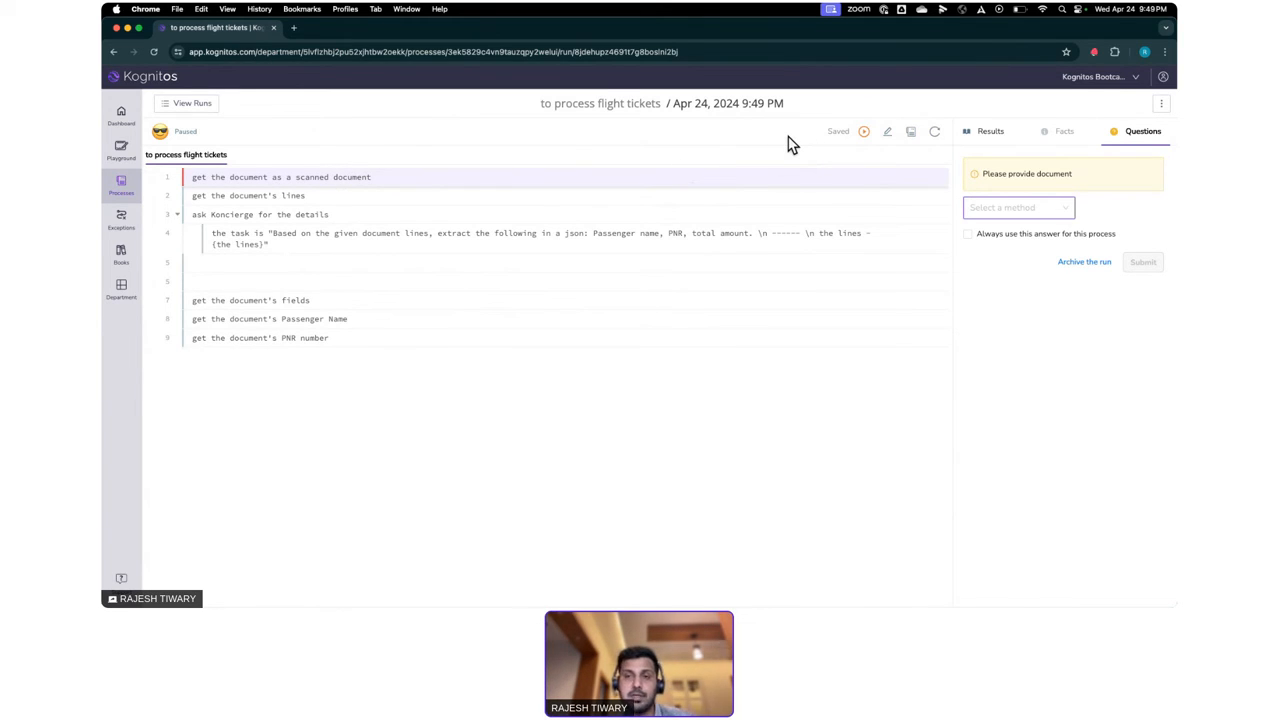
- Provide the requested document by uploading BLR_Airport-Home.pdf from the Downloads folder
left_click(1020, 210)
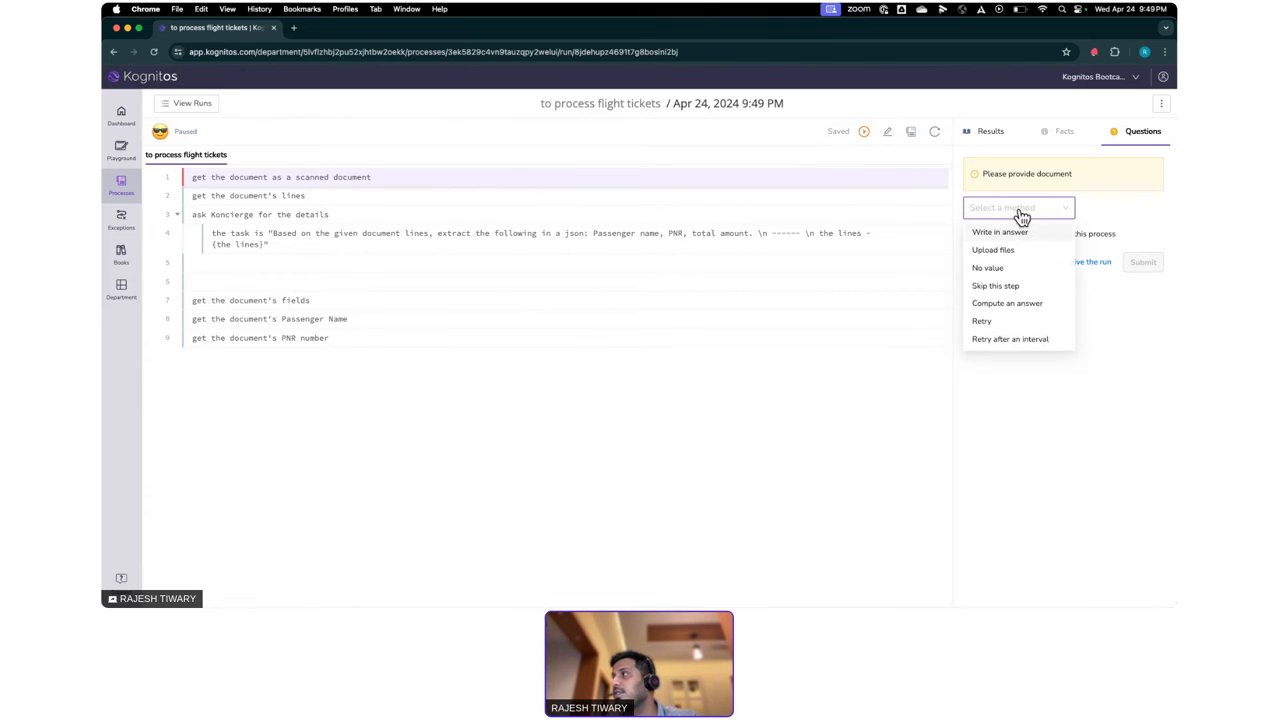
left_click(1002, 251)
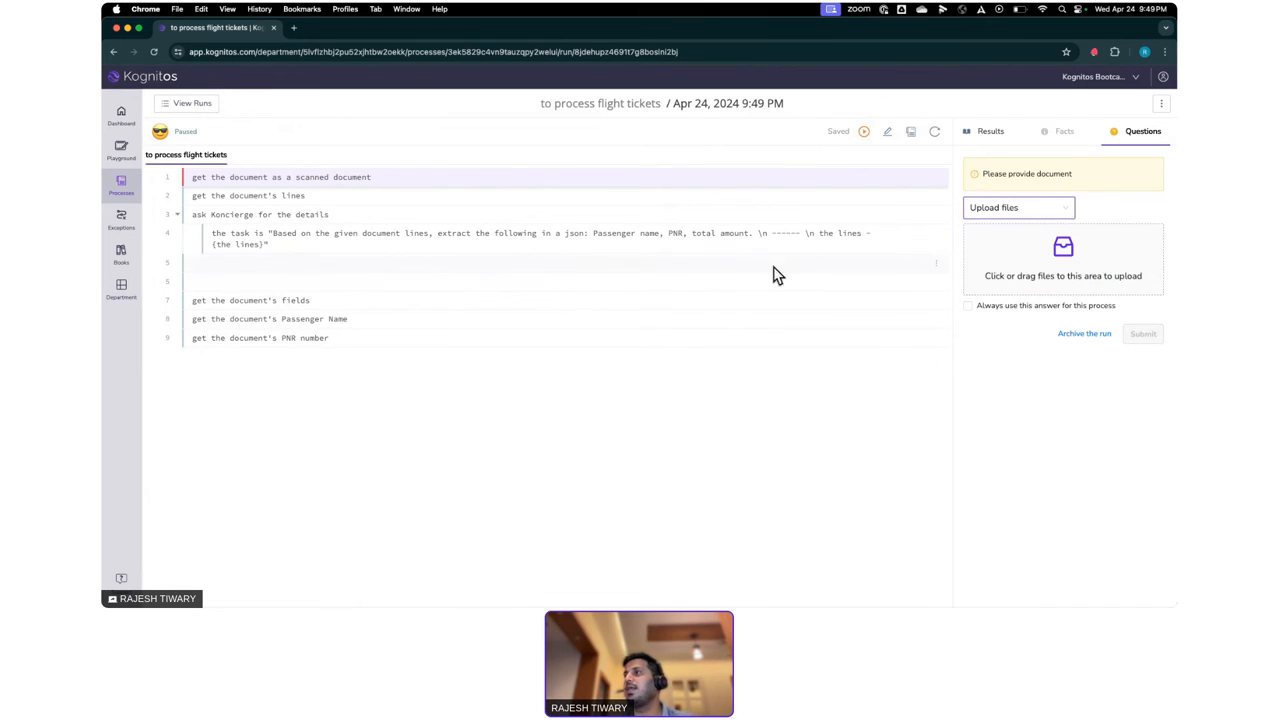
left_click(1008, 284)
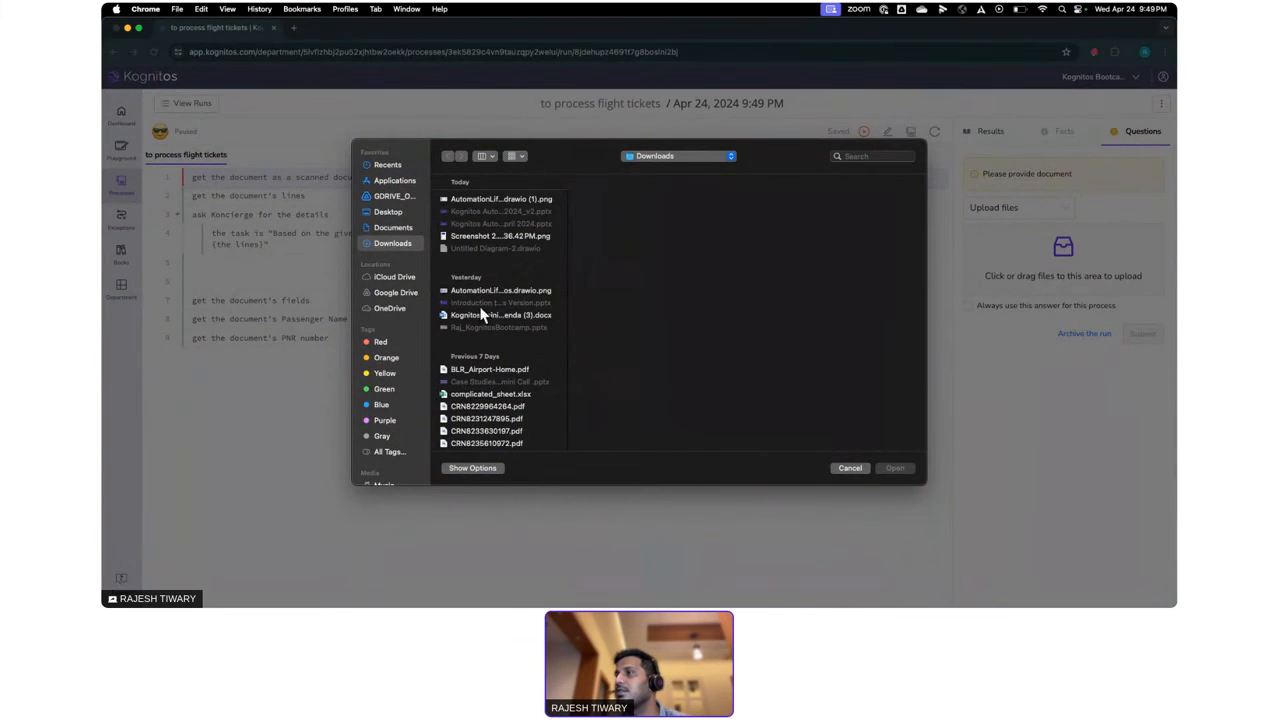
left_click(493, 369)
double_click(493, 369)
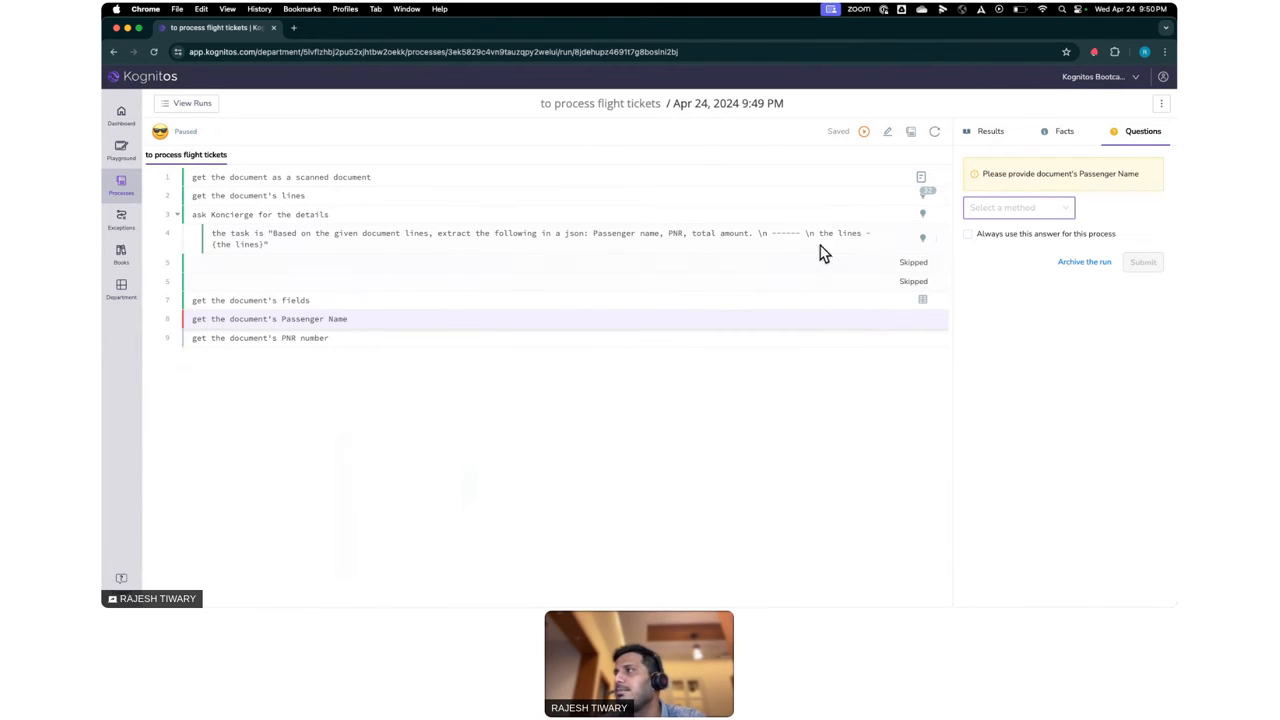
- View the uploaded scanned document at full size, examine the whole receipt, and return to the run
left_click(926, 195)
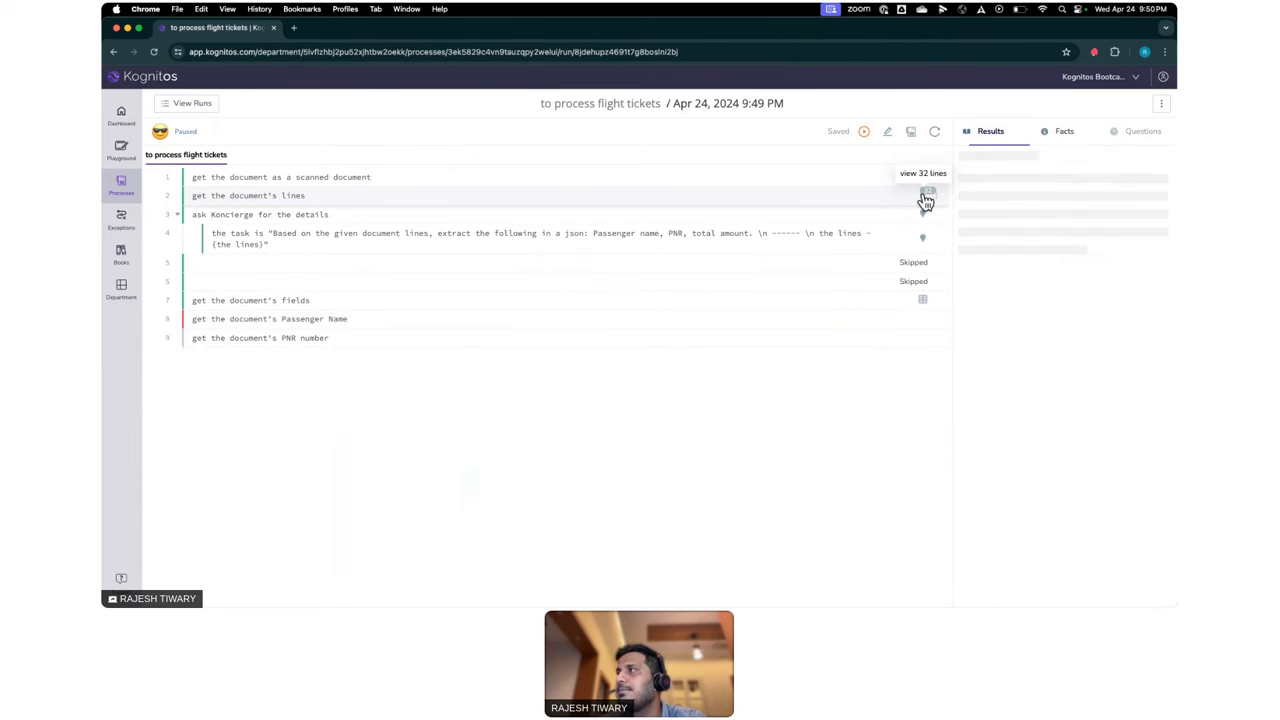
left_click(921, 180)
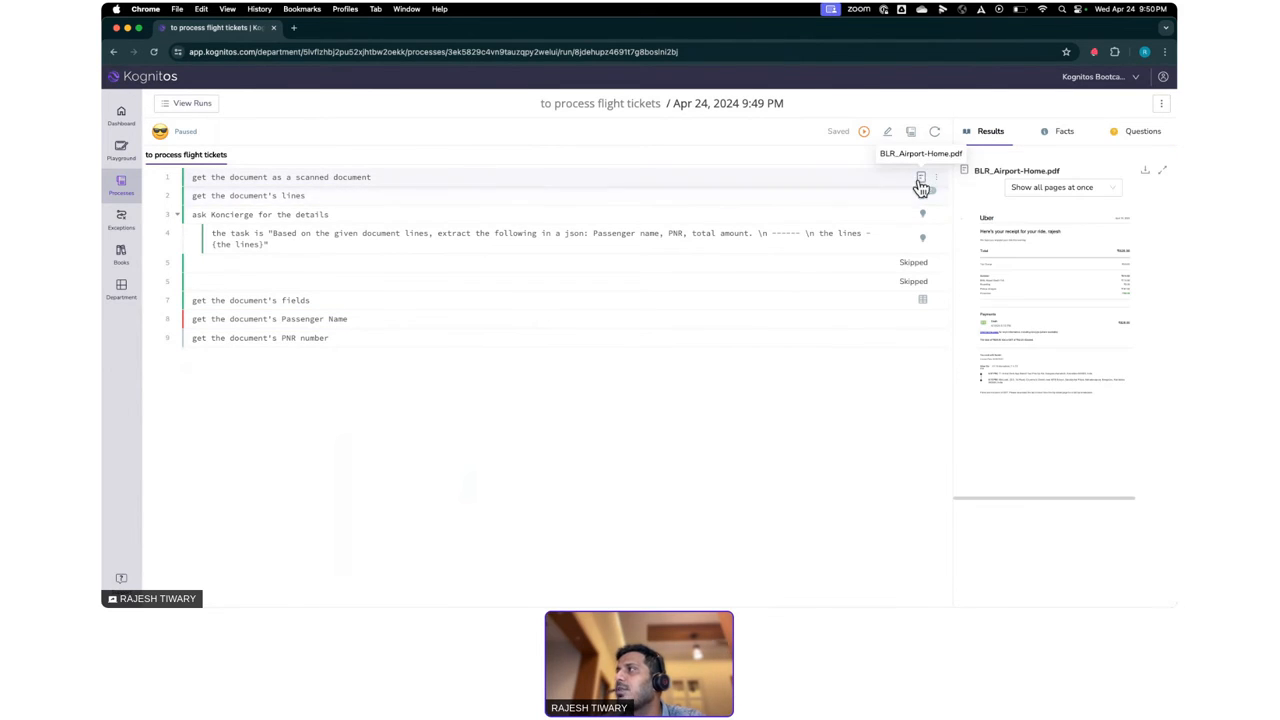
left_click(1163, 172)
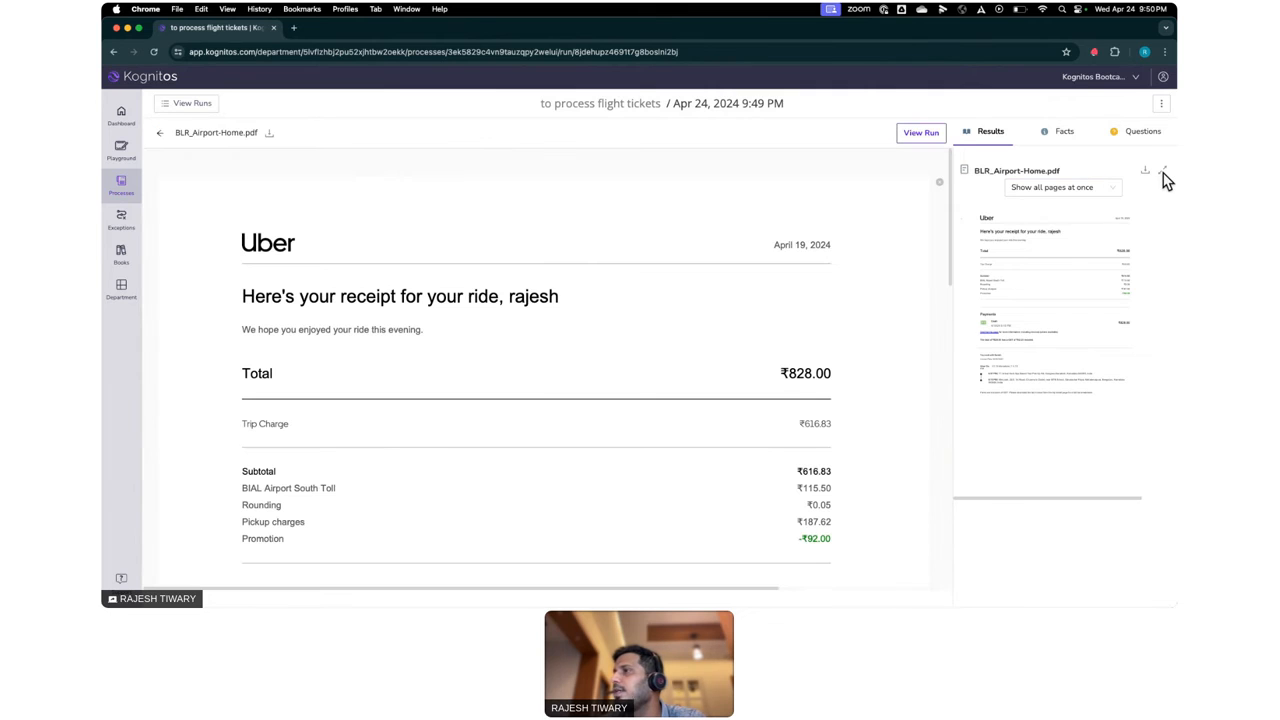
scroll(628, 426, "down", 5)
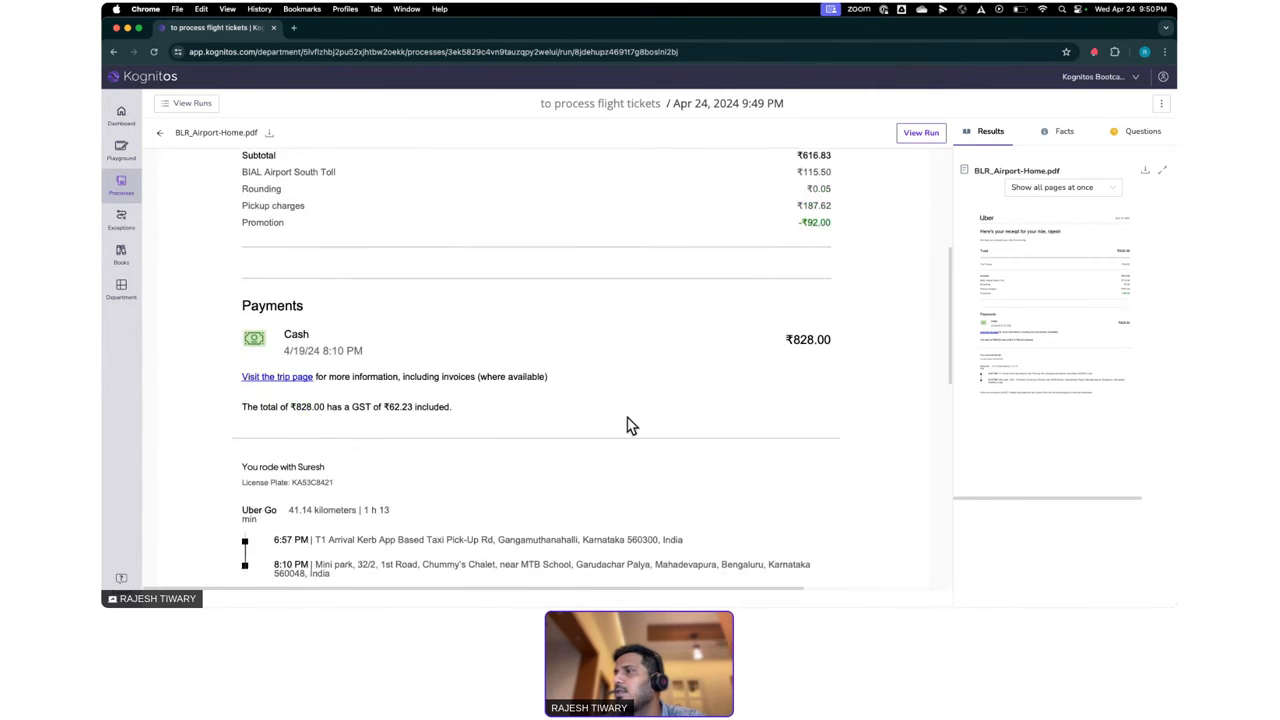
scroll(628, 426, "up", 5)
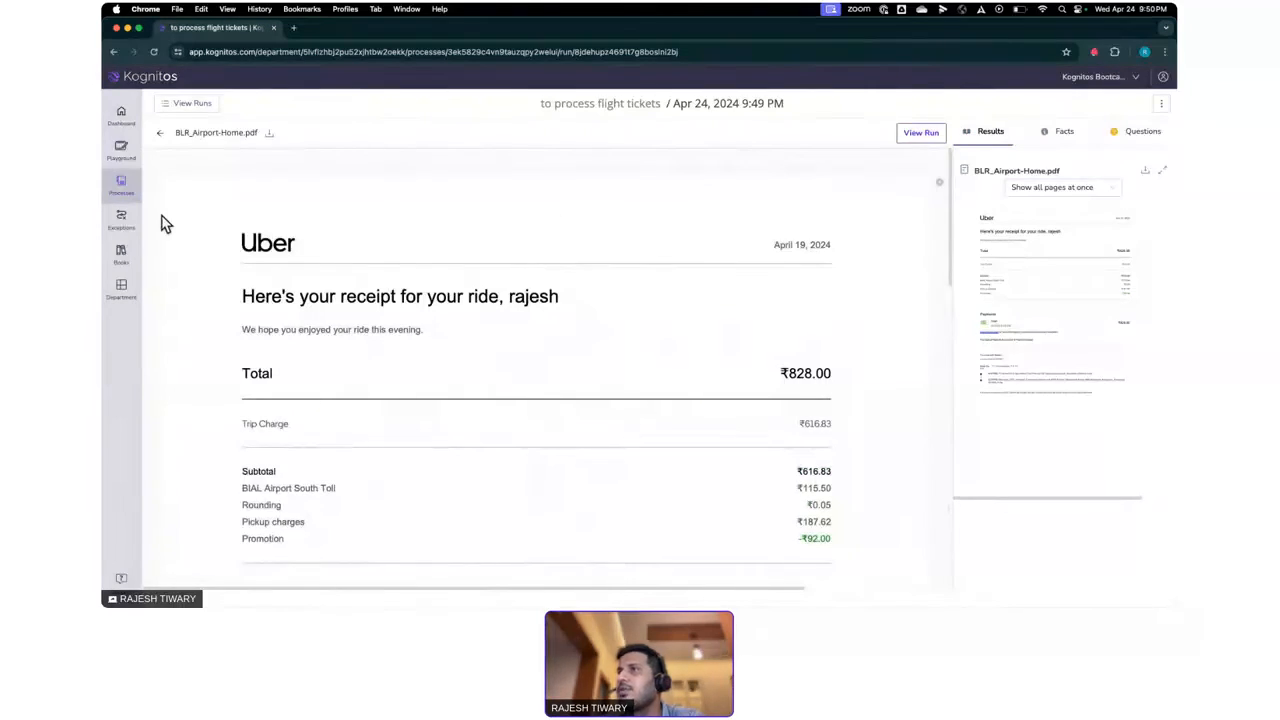
left_click(165, 140)
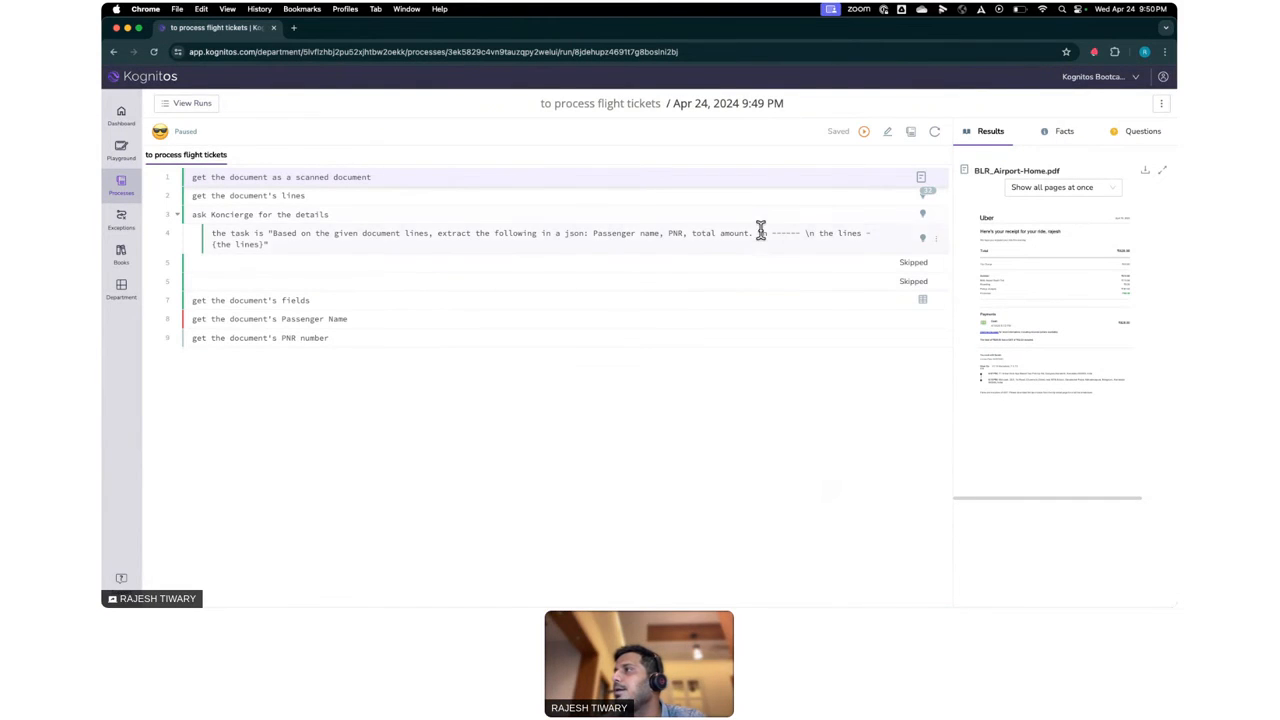
- Show the result of the Koncierge details command and examine the extracted passenger name, PNR and total amount
left_click(925, 218)
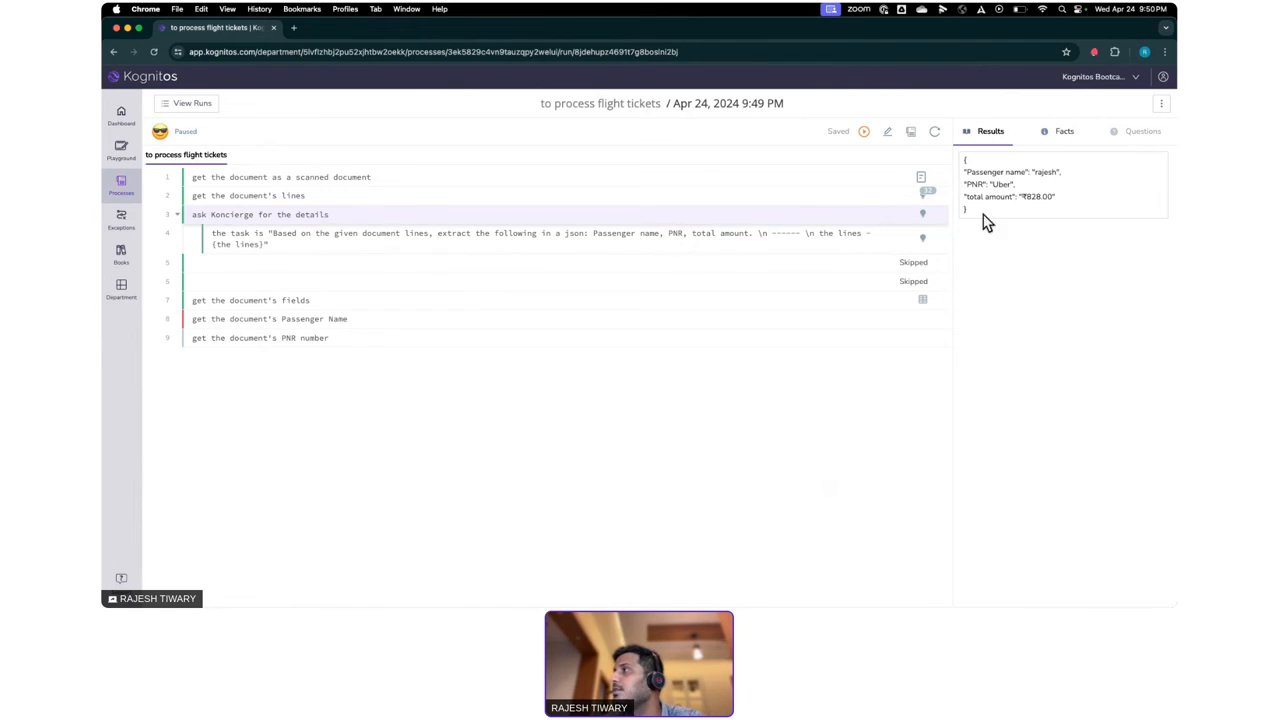
left_click_drag(969, 173, 1054, 170)
triple_click(1002, 185)
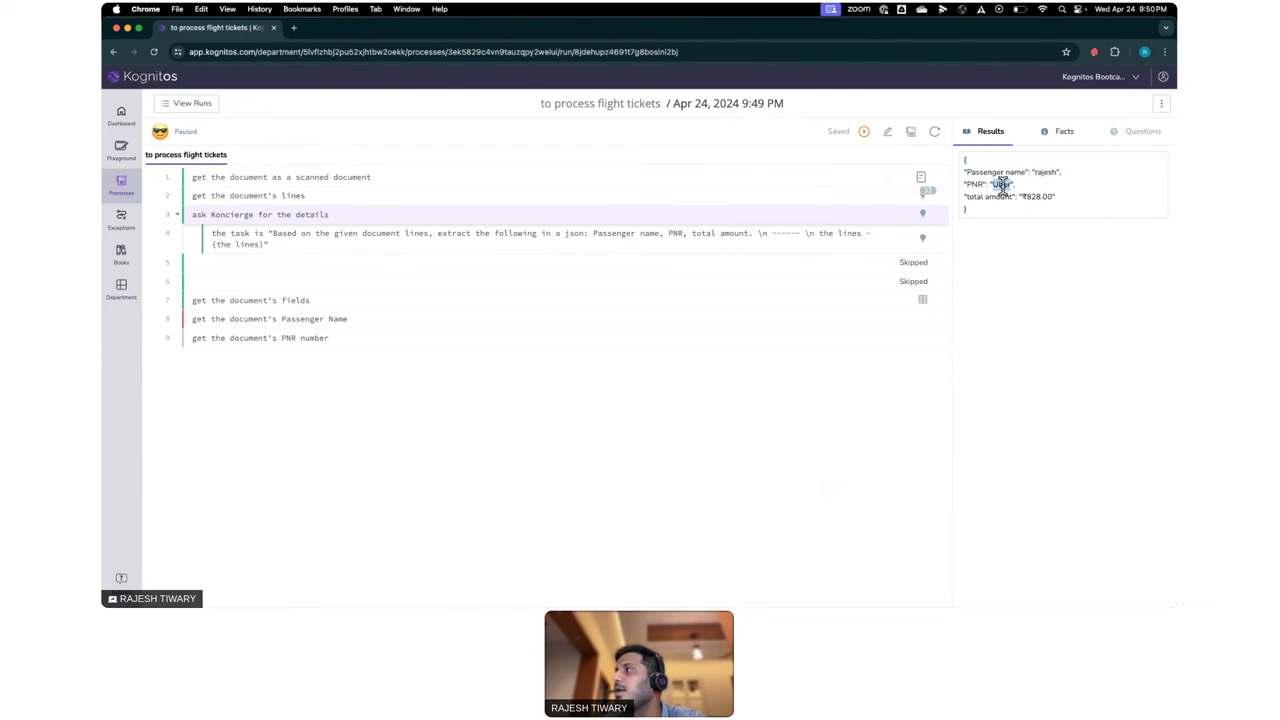
left_click(1003, 184)
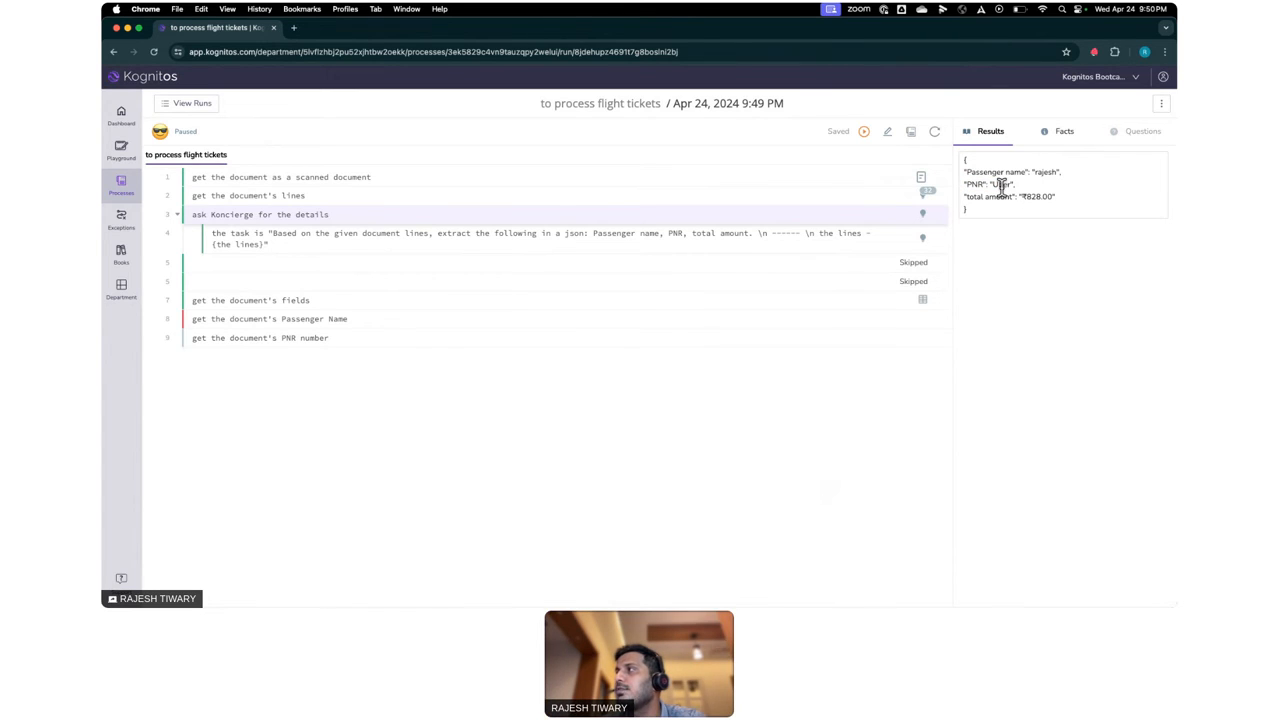
double_click(1036, 197)
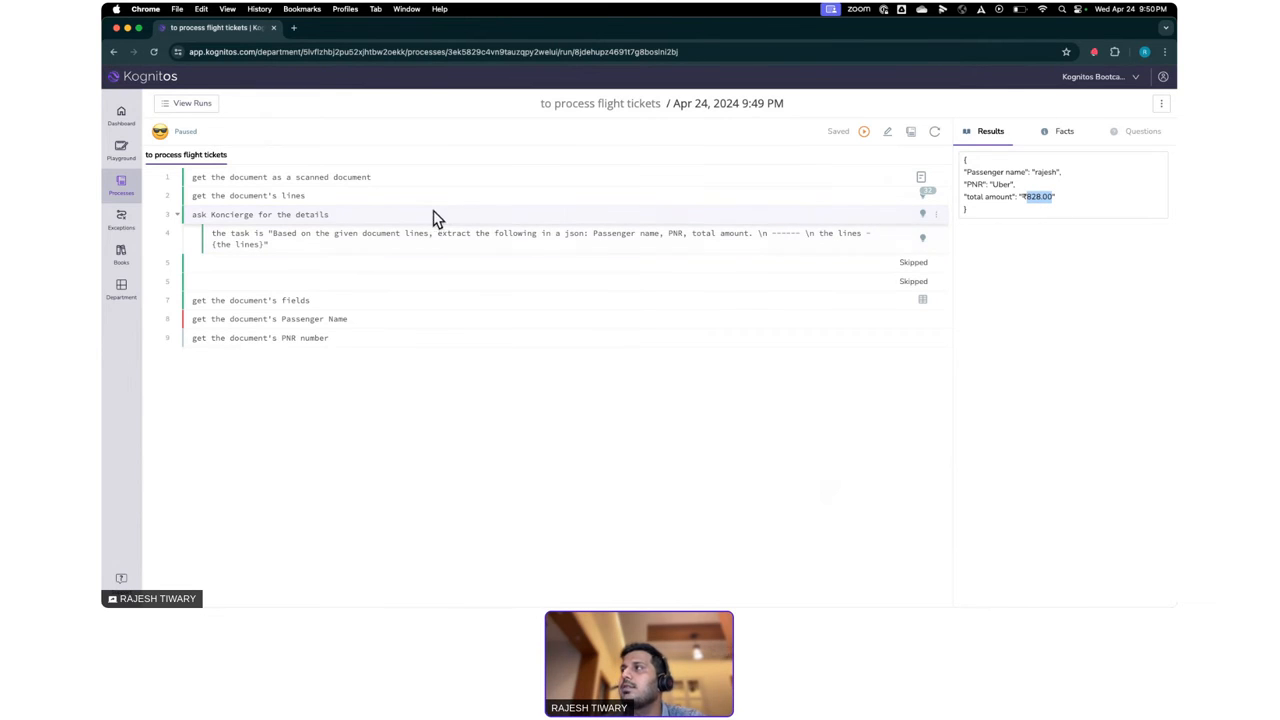
left_click(399, 186)
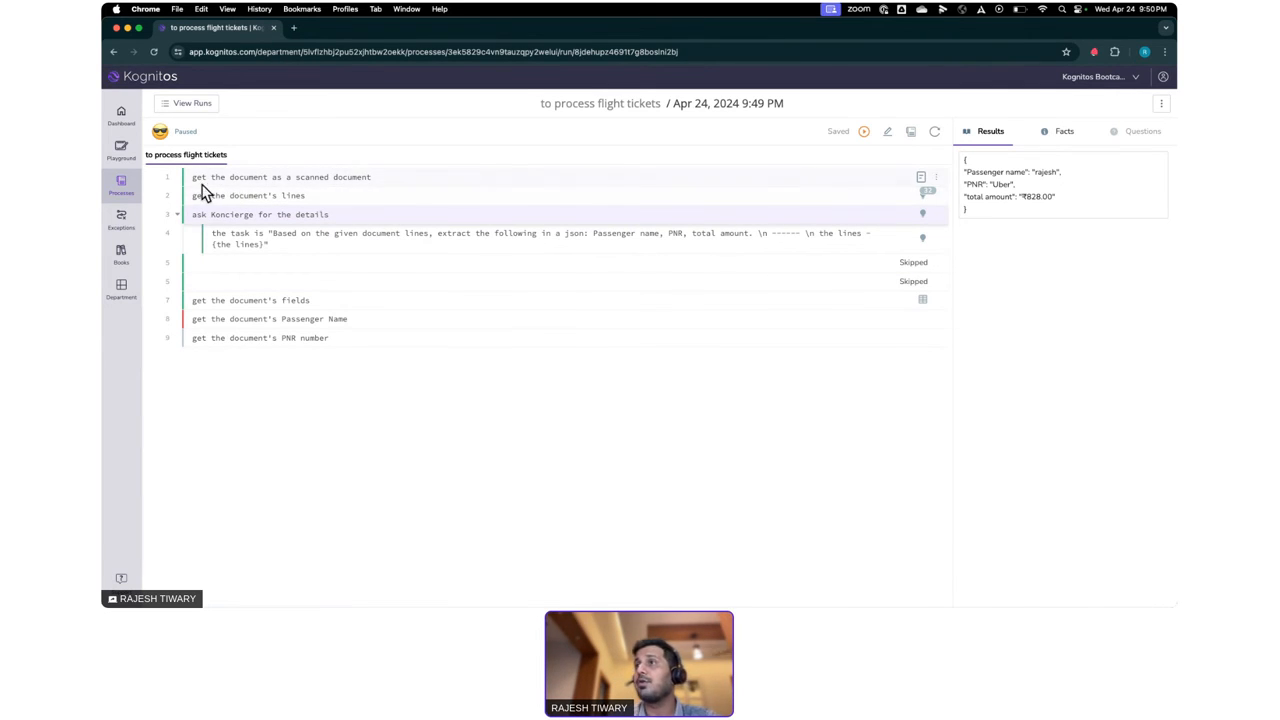
- Go back to the flight tickets process and start another run with a different document
left_click(645, 104)
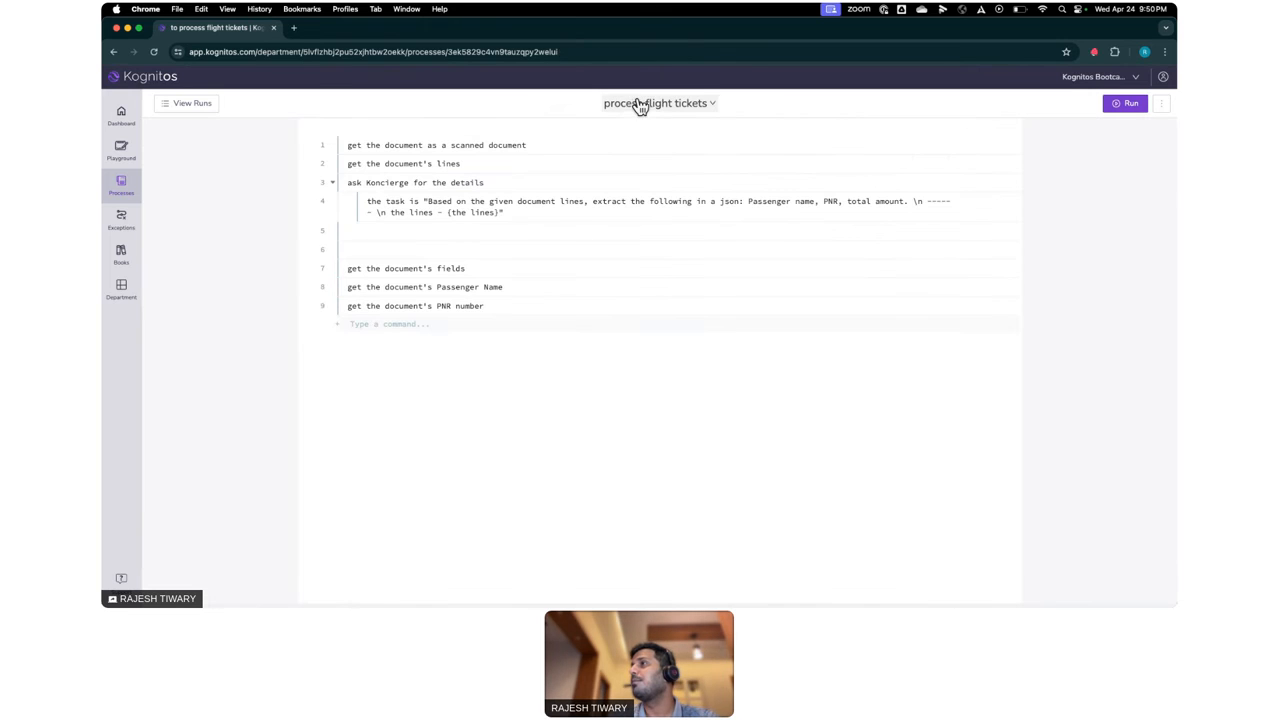
left_click(1127, 112)
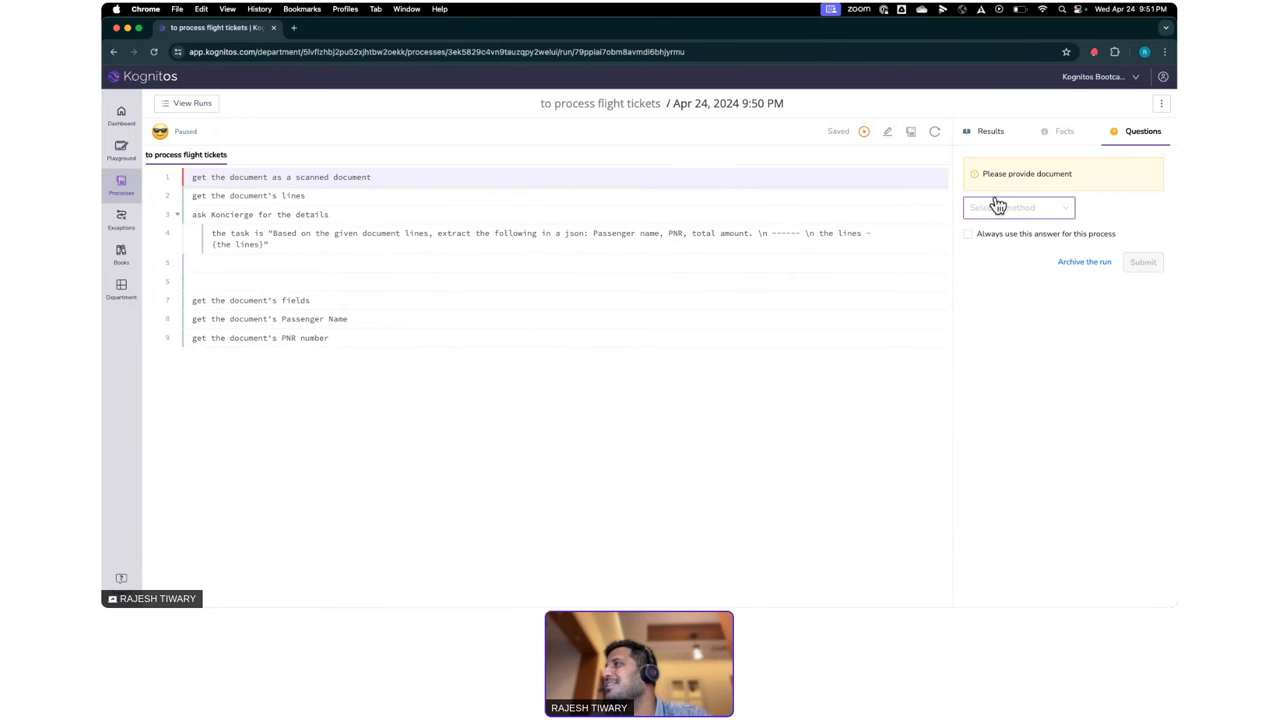
left_click(1016, 217)
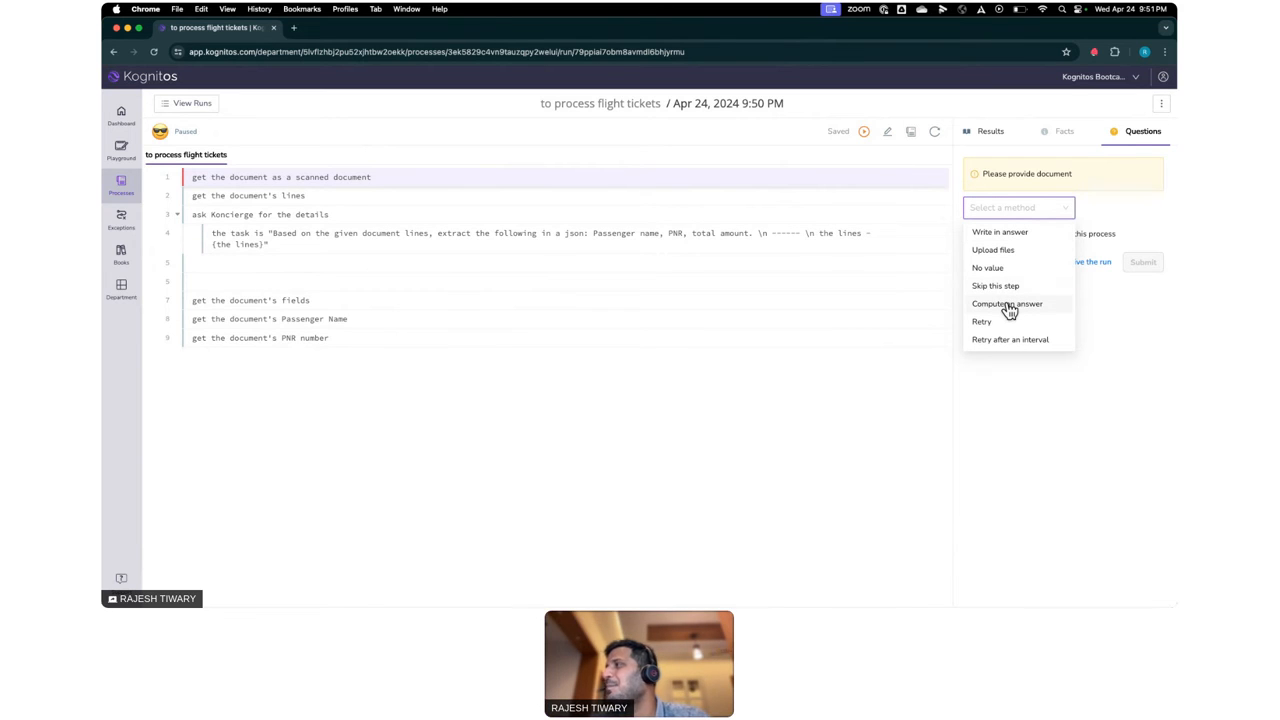
left_click(1007, 305)
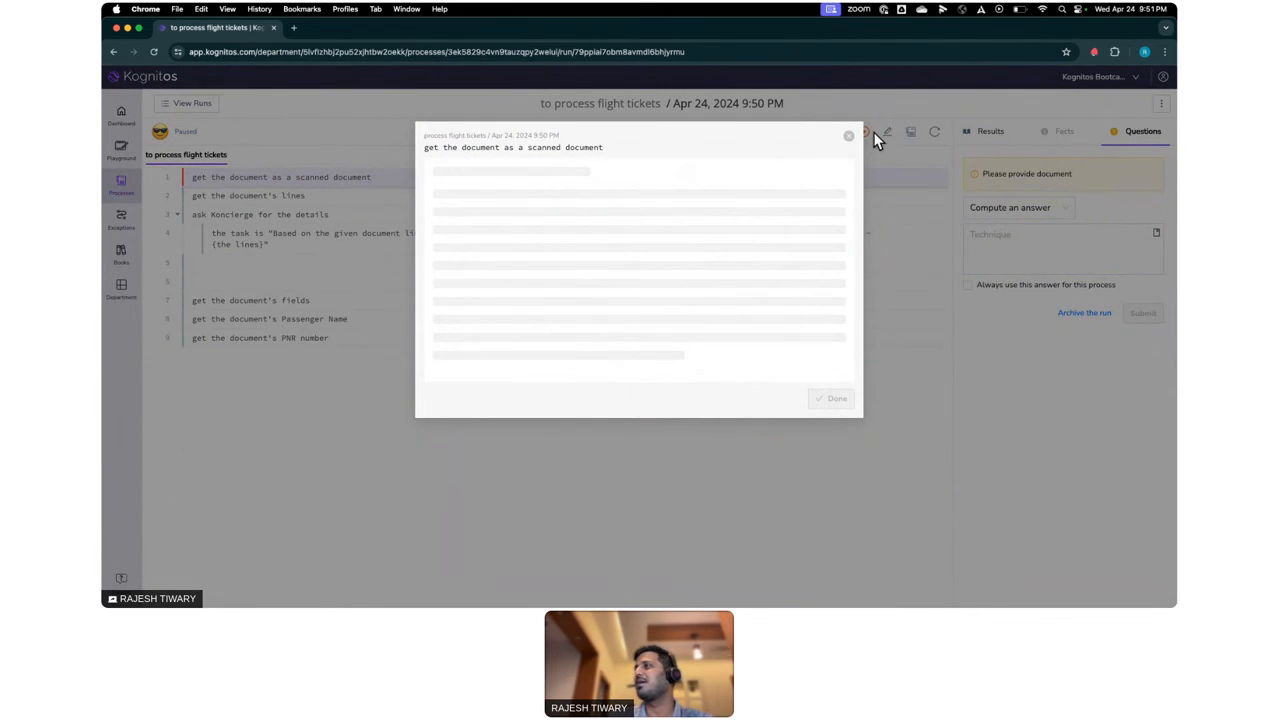
left_click(848, 136)
- Provide the requested document by uploading BOM-BLR_FLight.pdf from the Delhi-Mumbai business and visa trip folder on the Desktop
left_click(1000, 209)
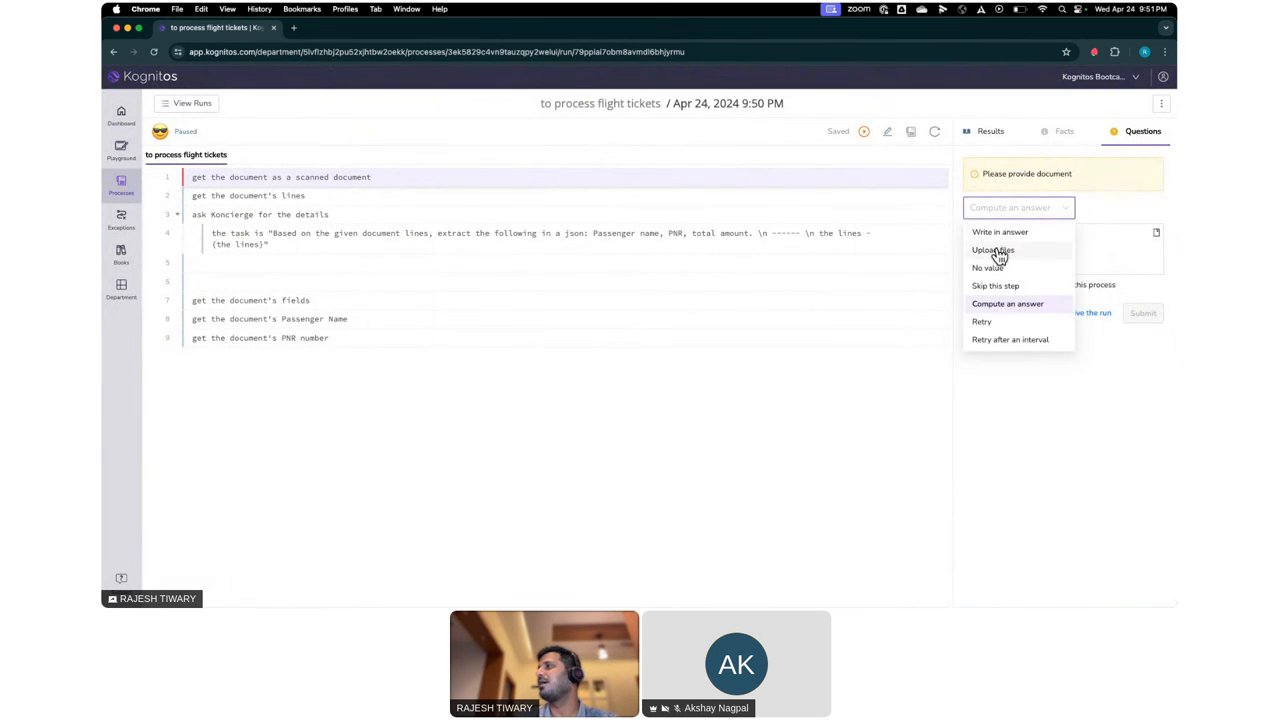
left_click(995, 249)
left_click(1020, 259)
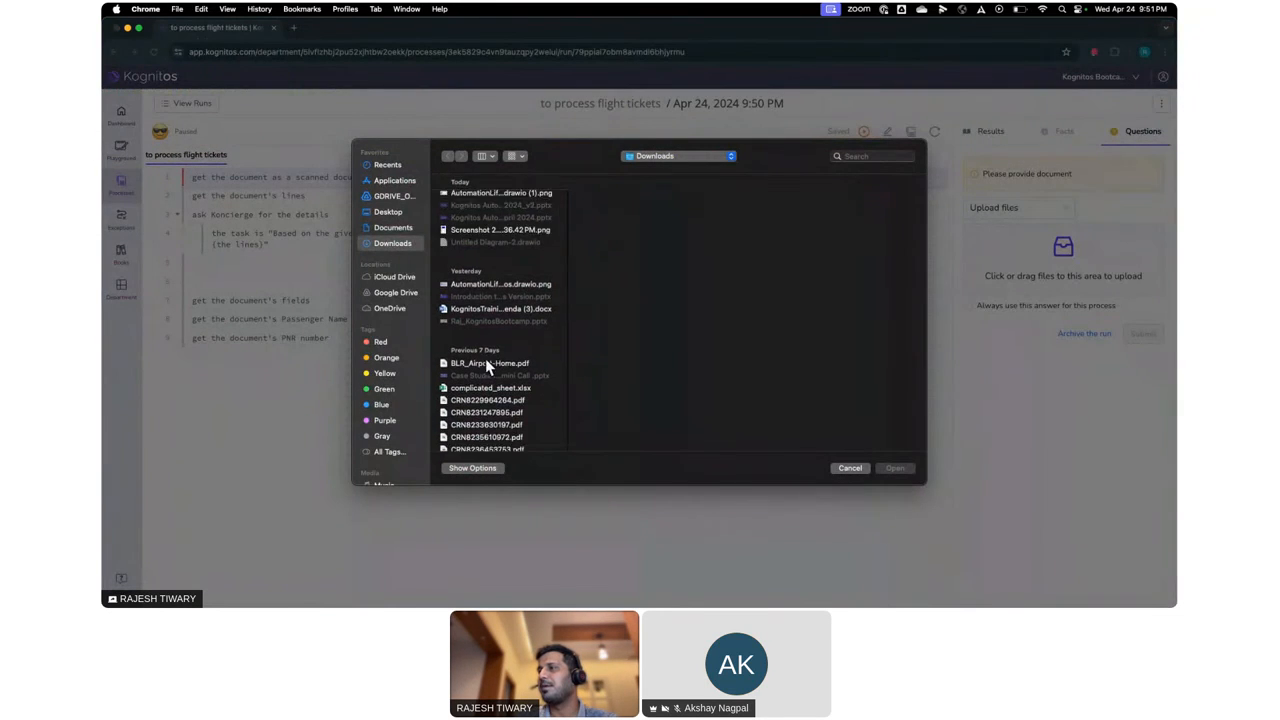
scroll(485, 375, "down", 1)
scroll(477, 440, "down", 6)
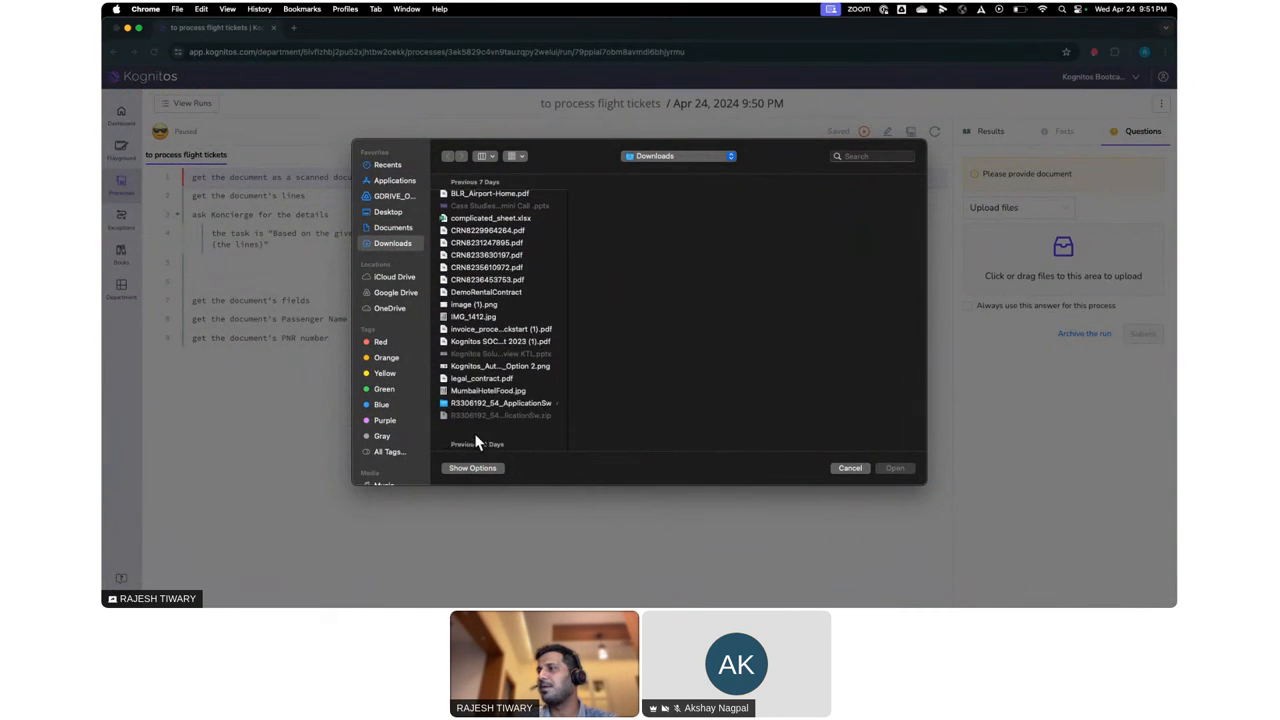
scroll(476, 437, "down", 10)
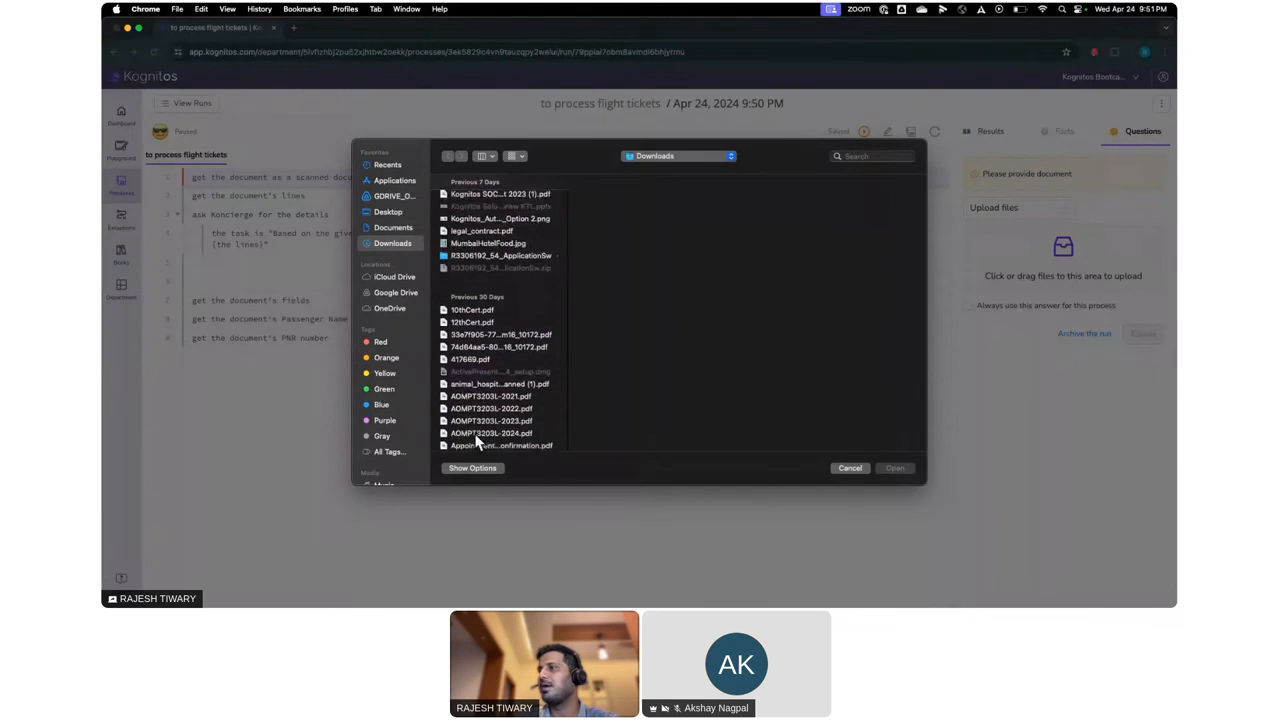
left_click(392, 228)
left_click(397, 214)
left_click(459, 256)
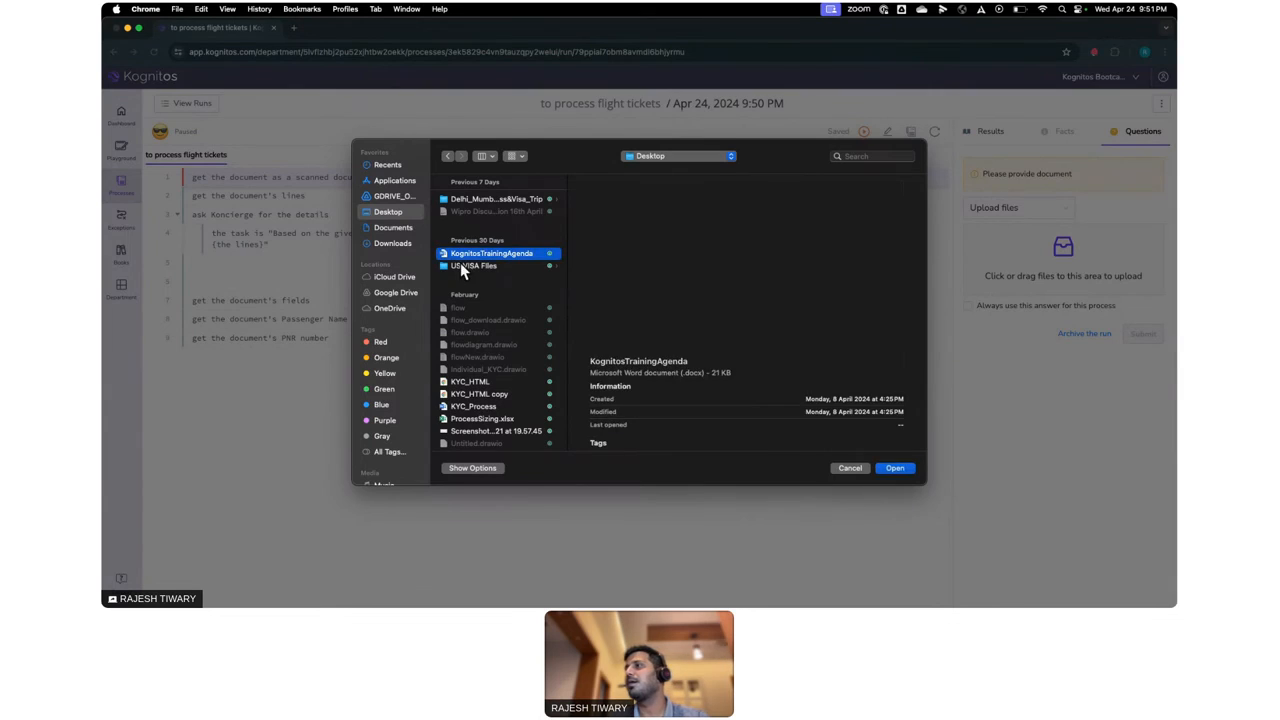
left_click(462, 266)
left_click(471, 199)
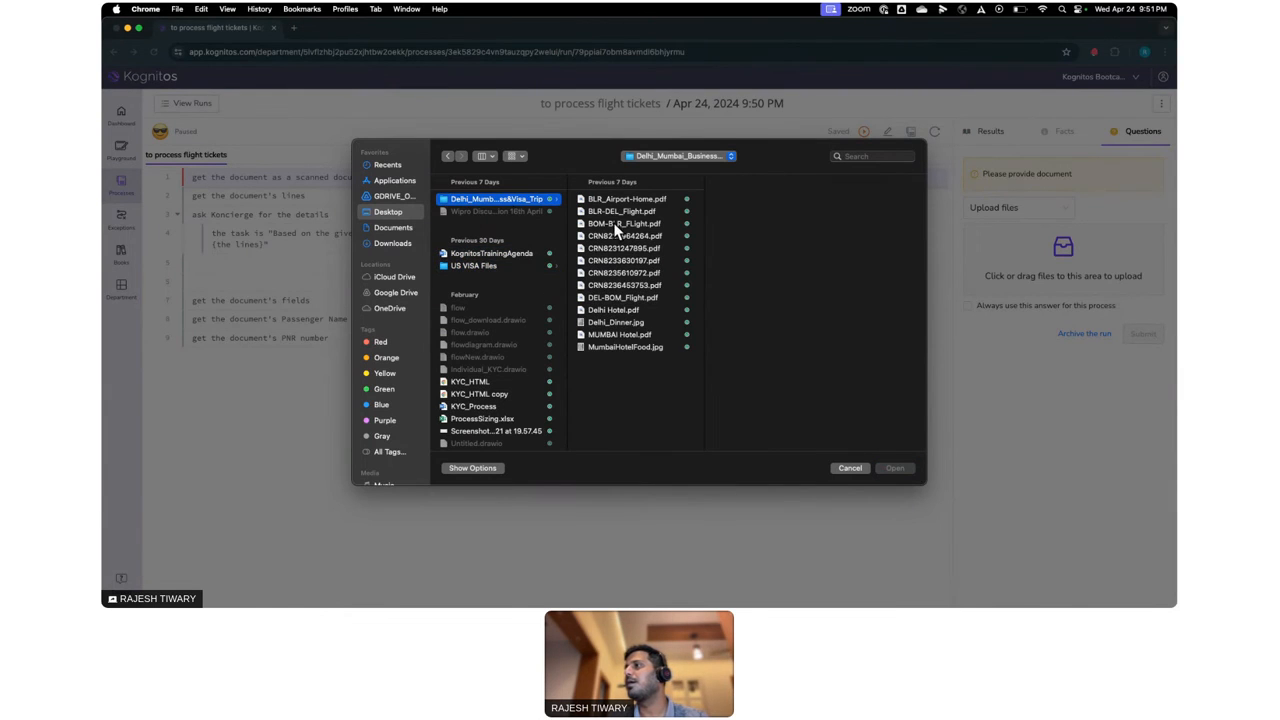
double_click(613, 222)
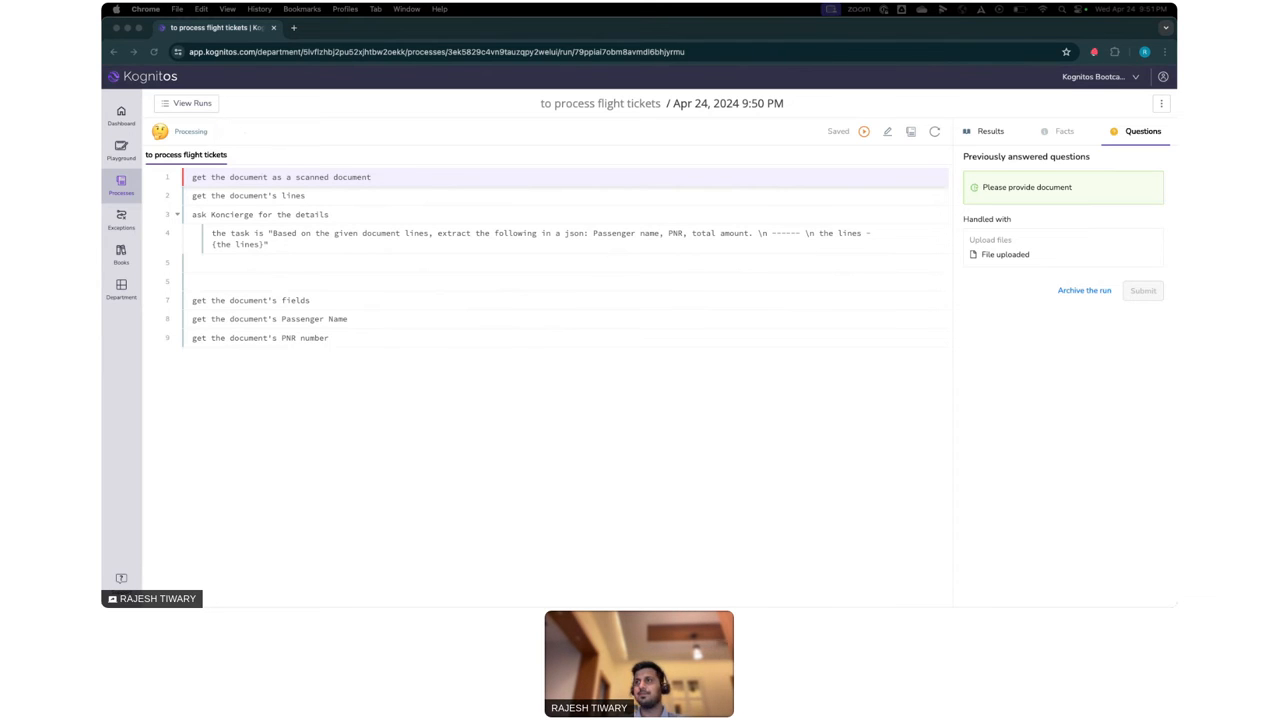
- Leave the flight tickets run and open the "call fake users api" process from the list of processes
left_click(379, 98)
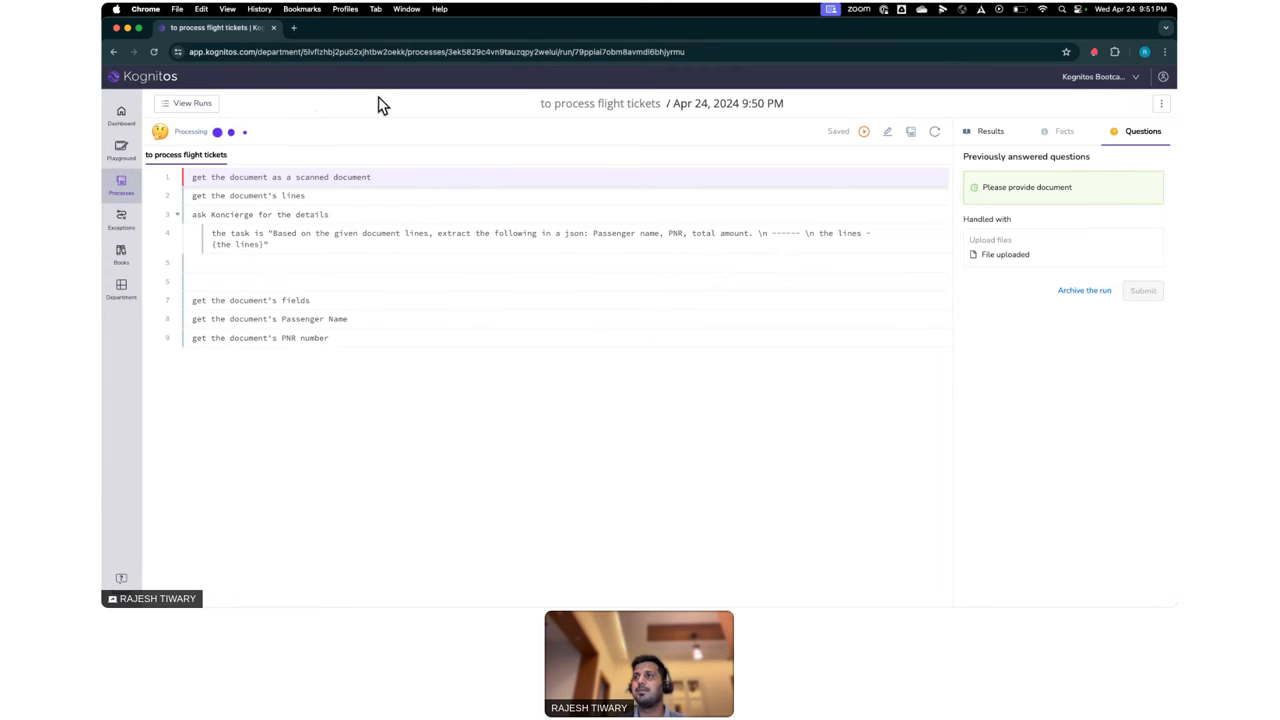
left_click(192, 110)
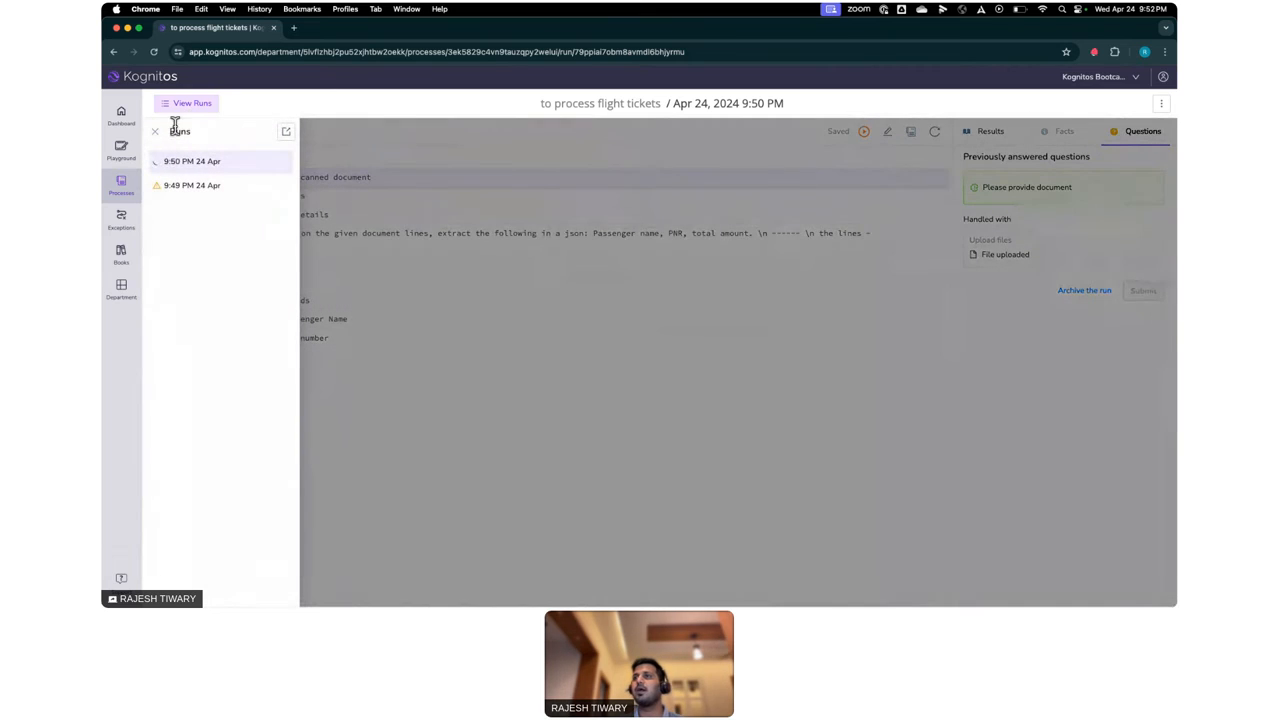
left_click(121, 150)
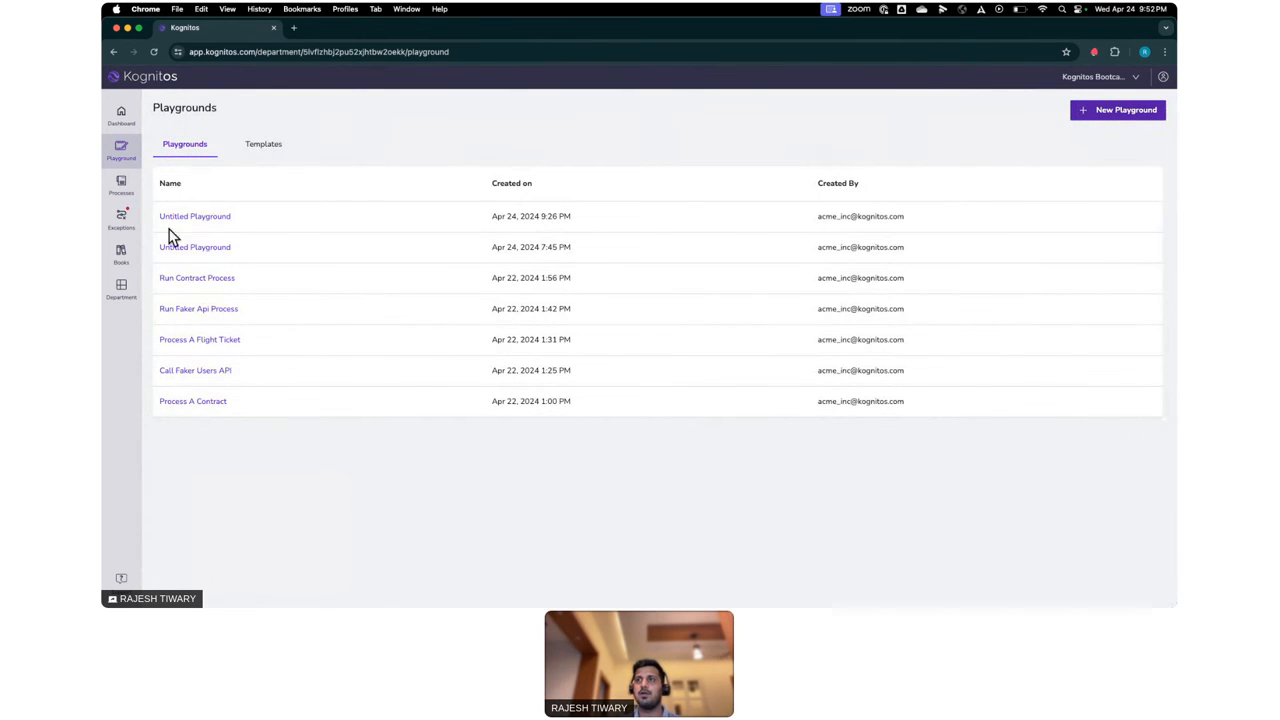
left_click(122, 188)
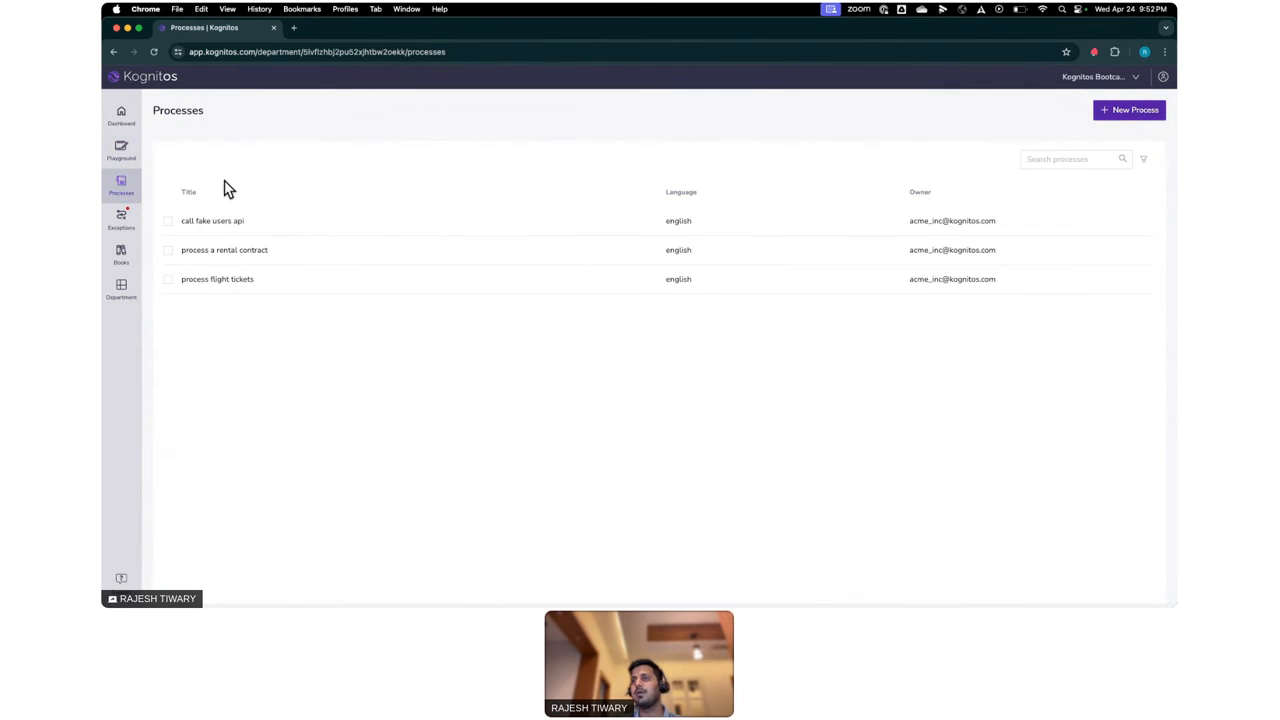
left_click(206, 223)
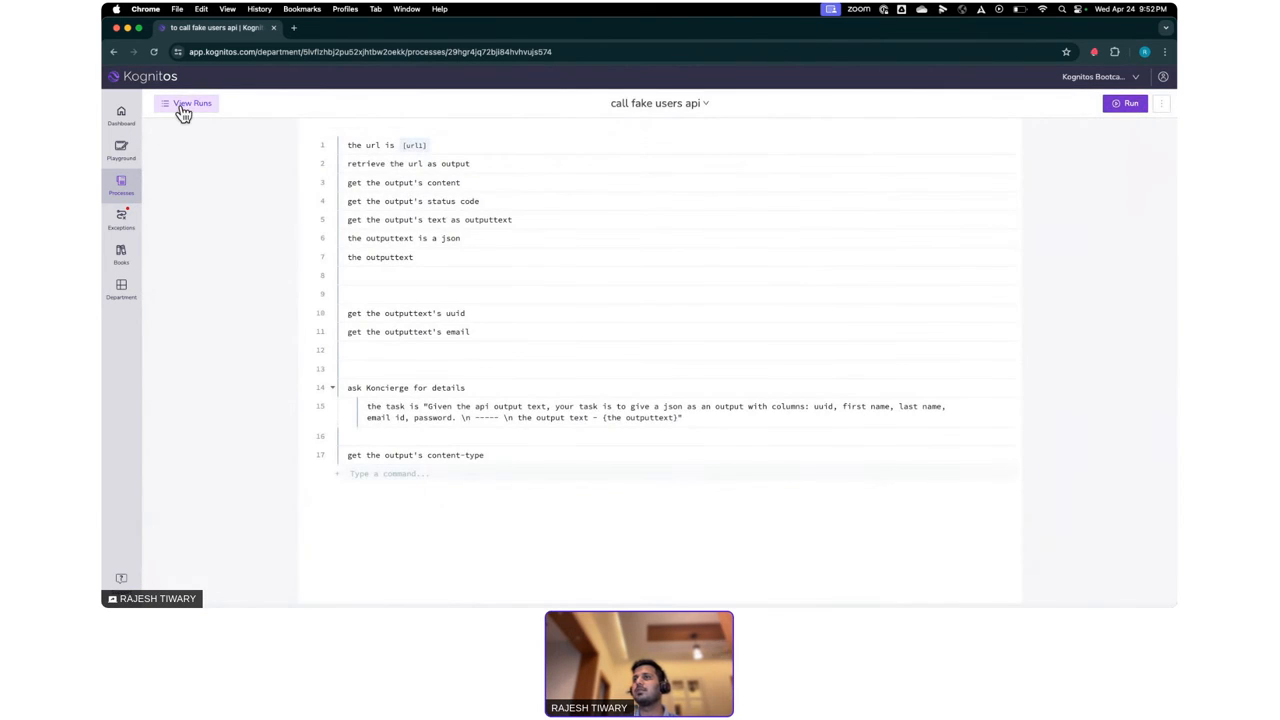
- Check the existing runs of the "call fake users api" process and open the Run Faker Api Process playground
left_click(183, 108)
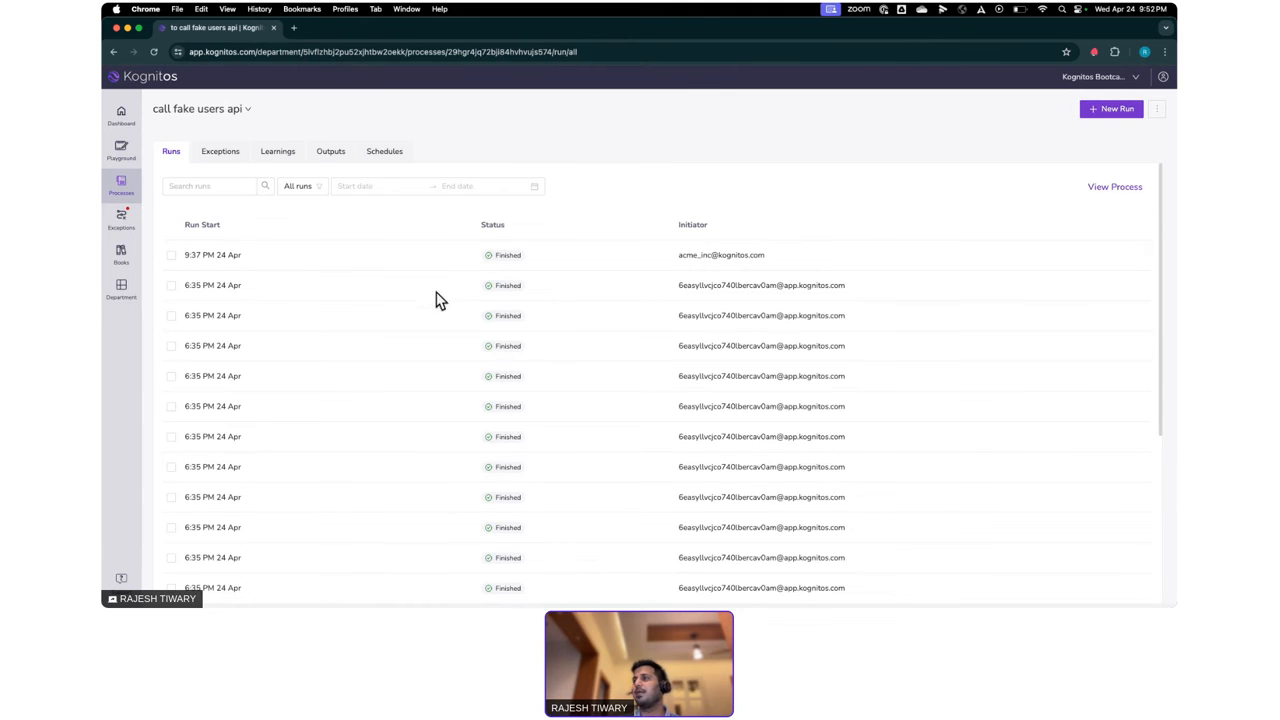
left_click(121, 150)
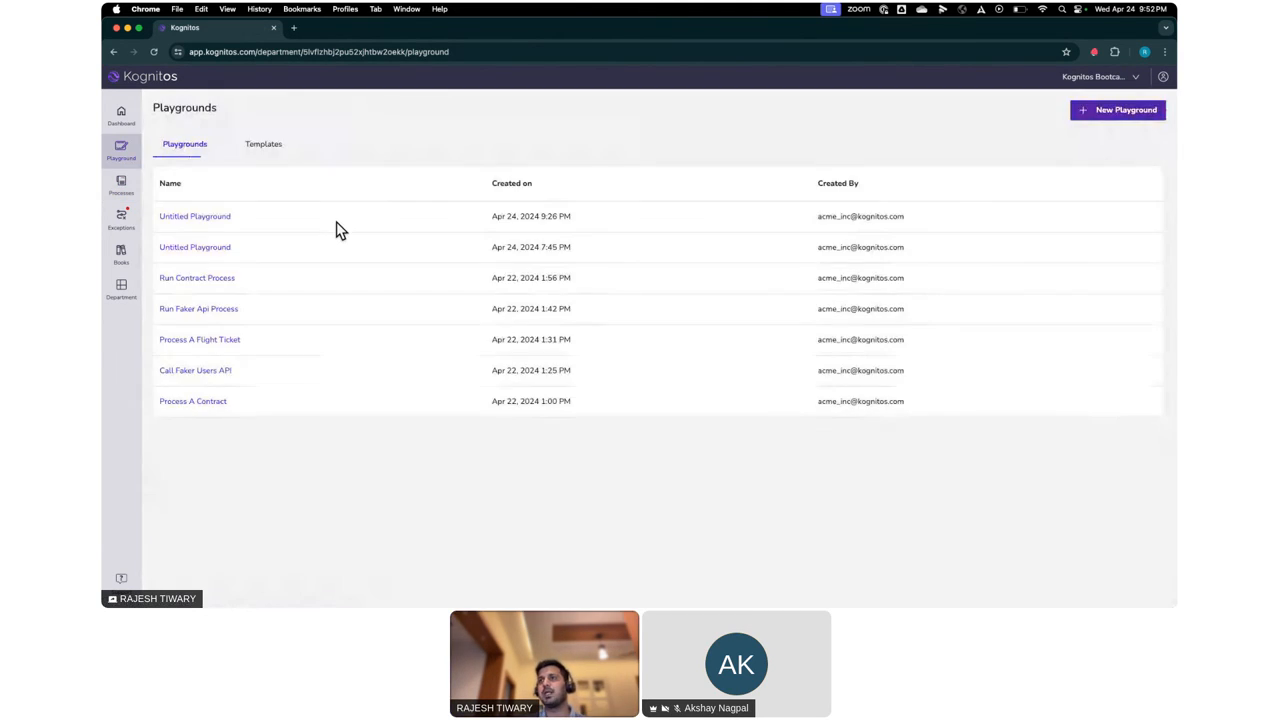
left_click(196, 315)
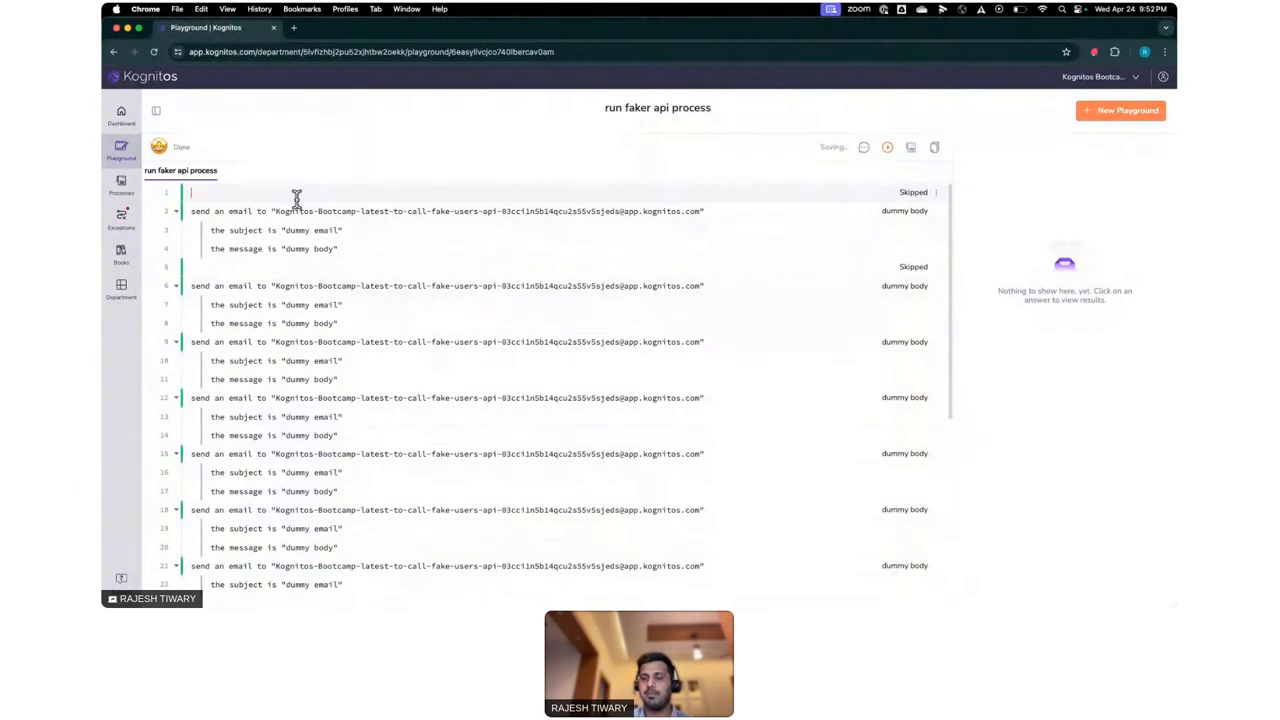
- Add a blank line at the start of the playground and execute it to send the dummy emails
left_click(294, 194)
key("Return")
key("Return")
key("Return")
key("BackSpace")
key("BackSpace")
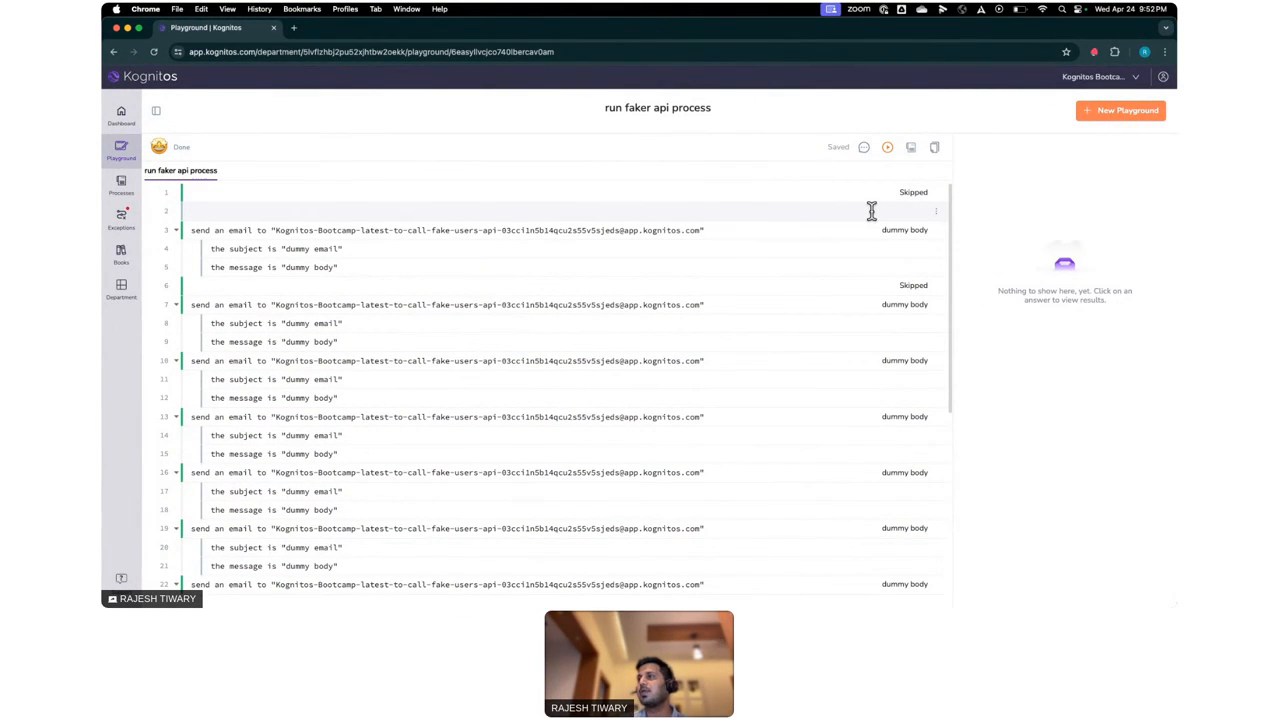
left_click(888, 150)
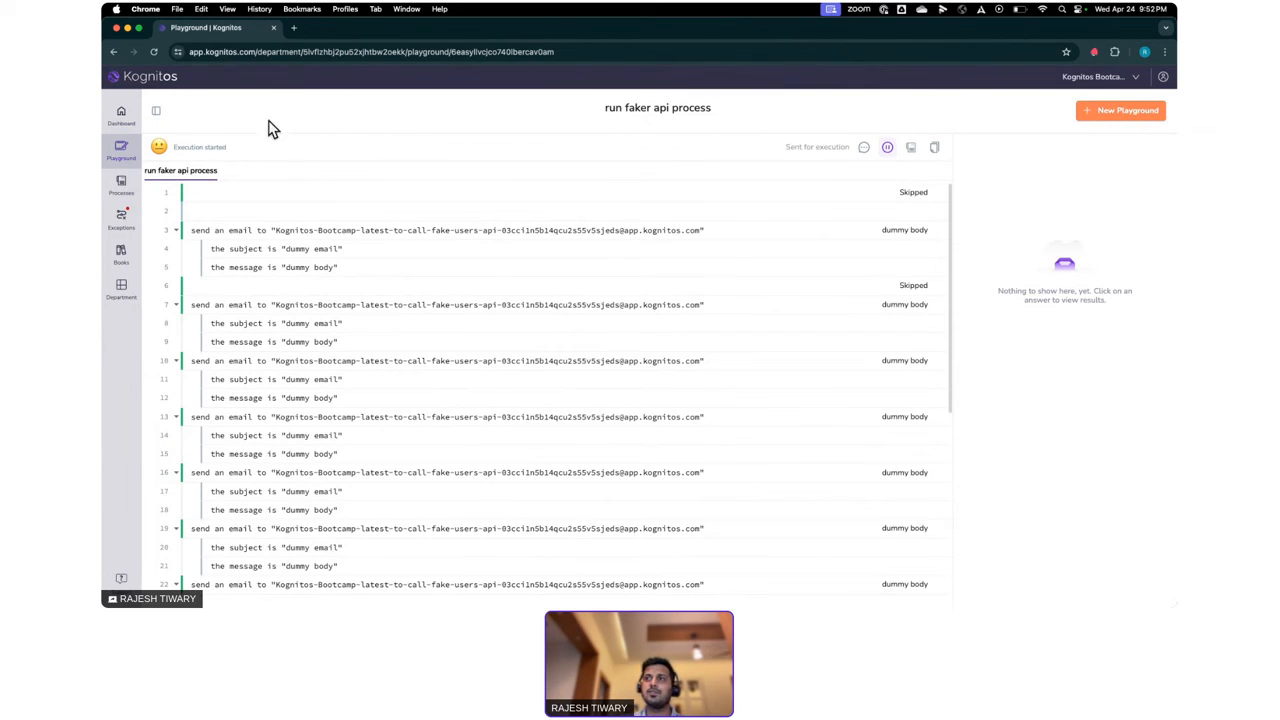
- Open the "call fake users api" process and view its list of runs
left_click(121, 184)
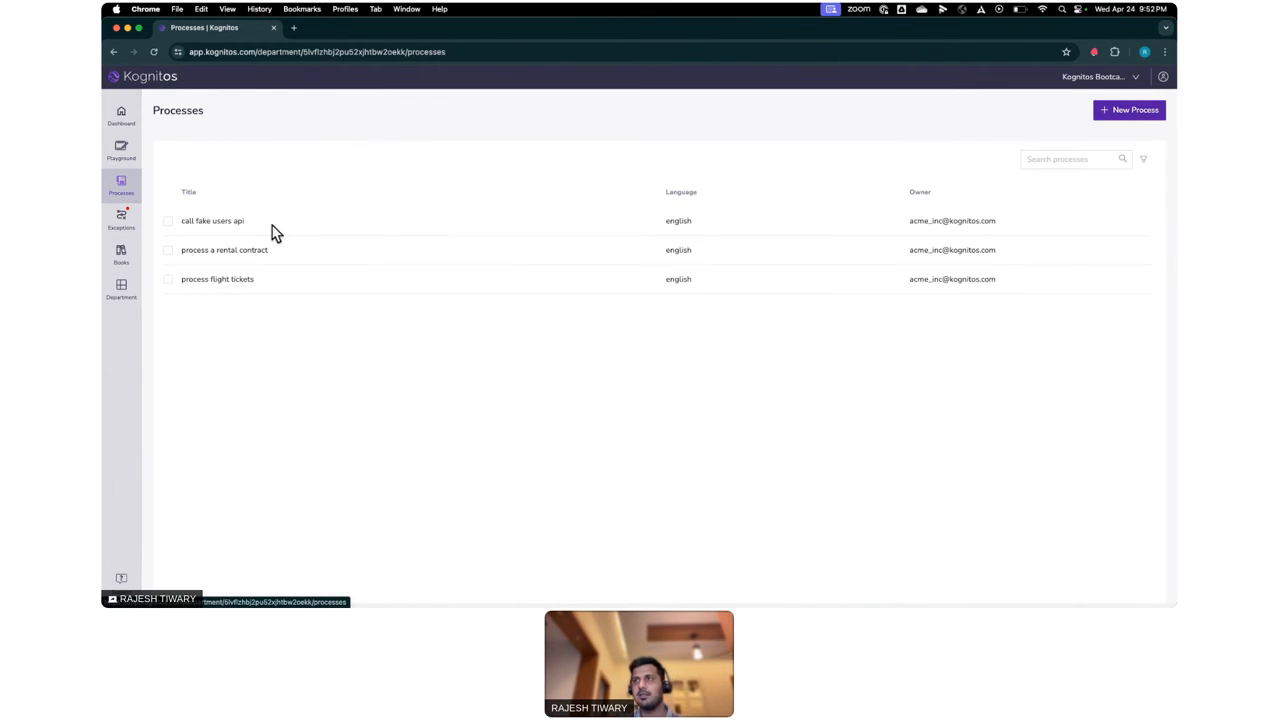
left_click(216, 222)
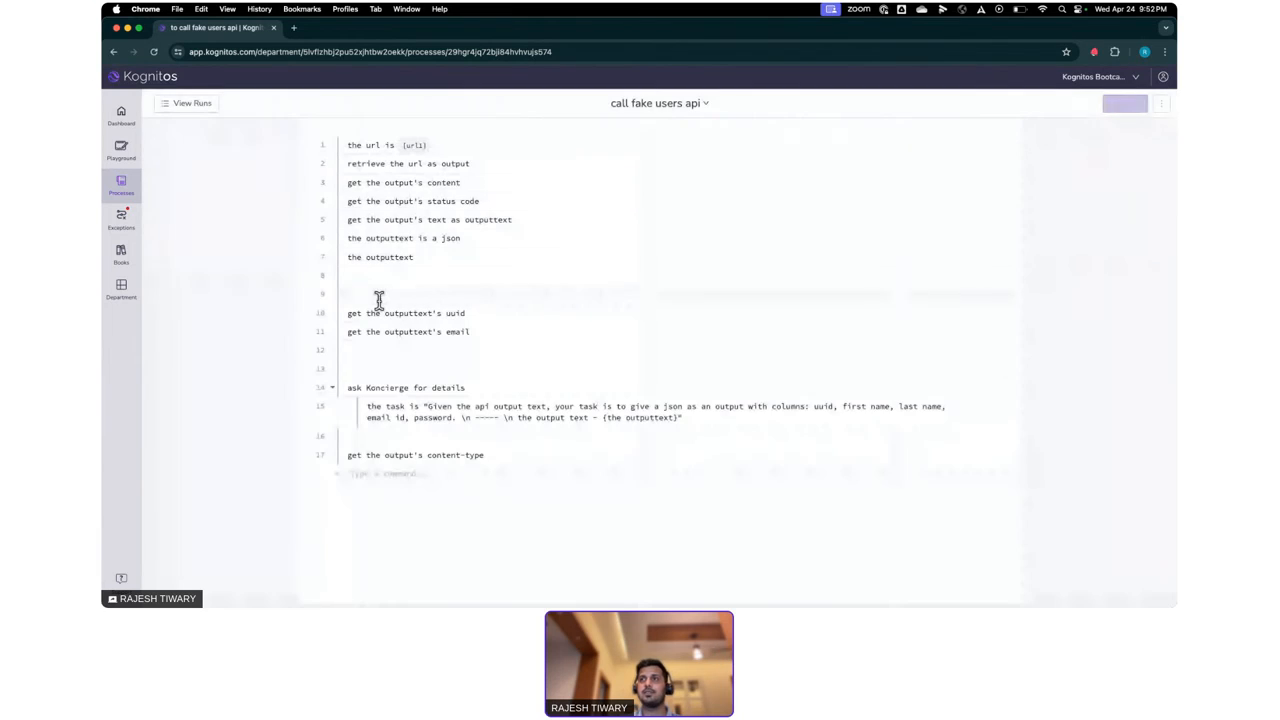
left_click(207, 103)
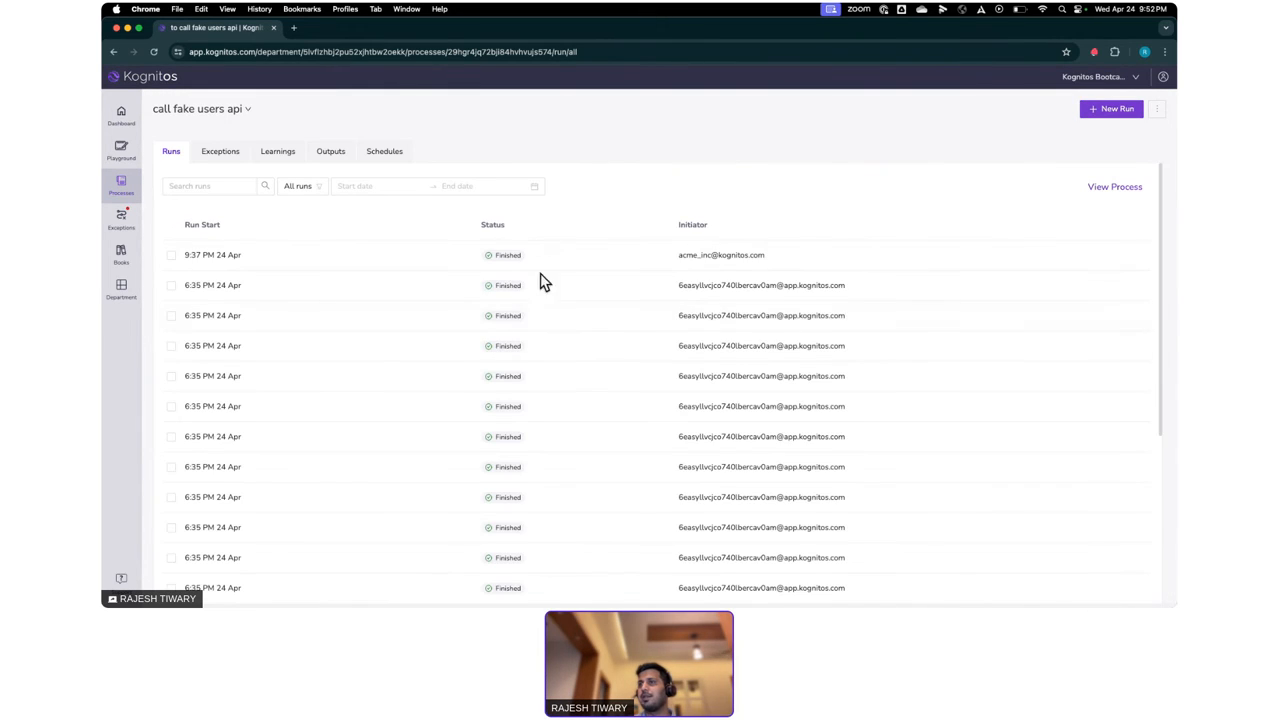
- Check the execution progress in the Run Faker Api Process playground and return to the runs of "call fake users api"
left_click(122, 152)
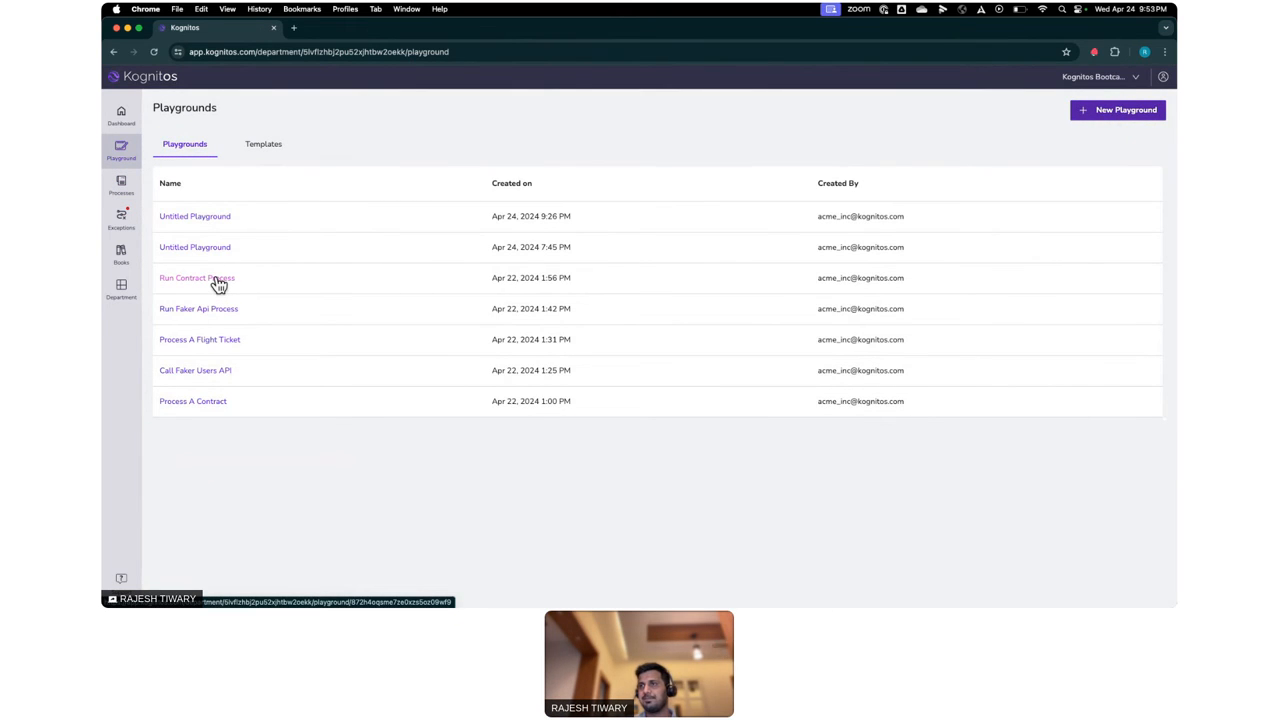
left_click(206, 309)
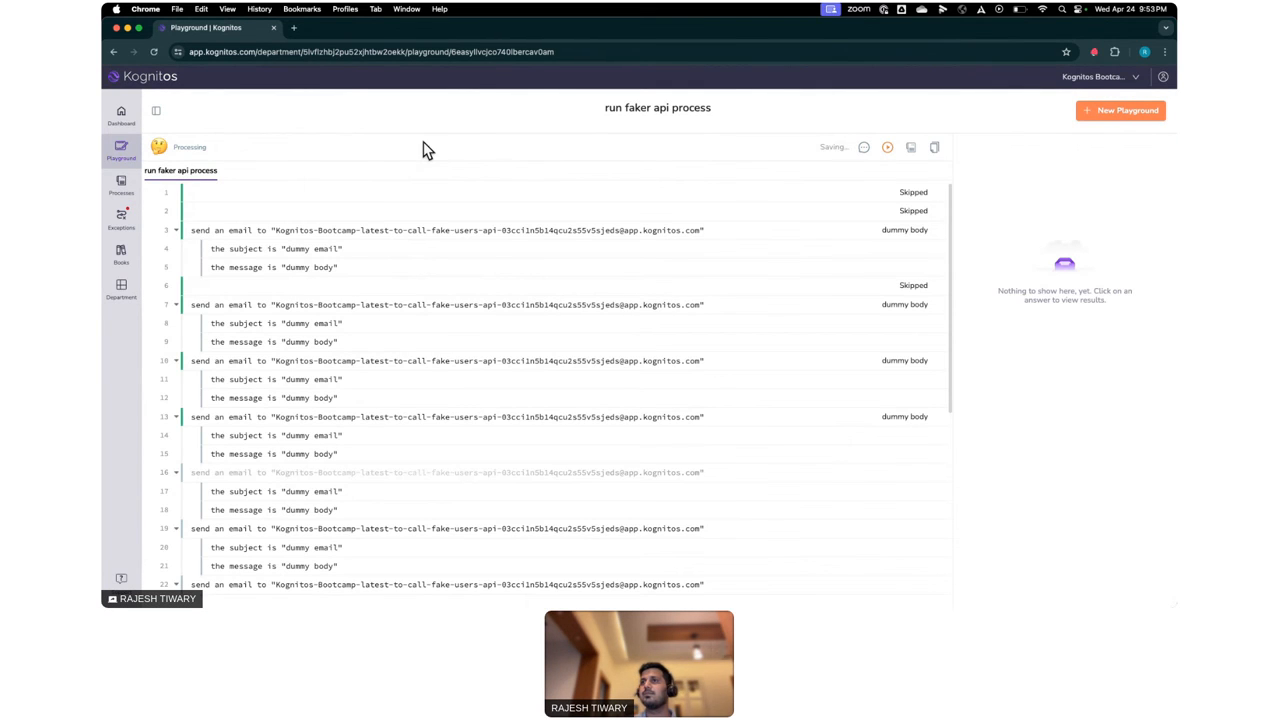
left_click(130, 193)
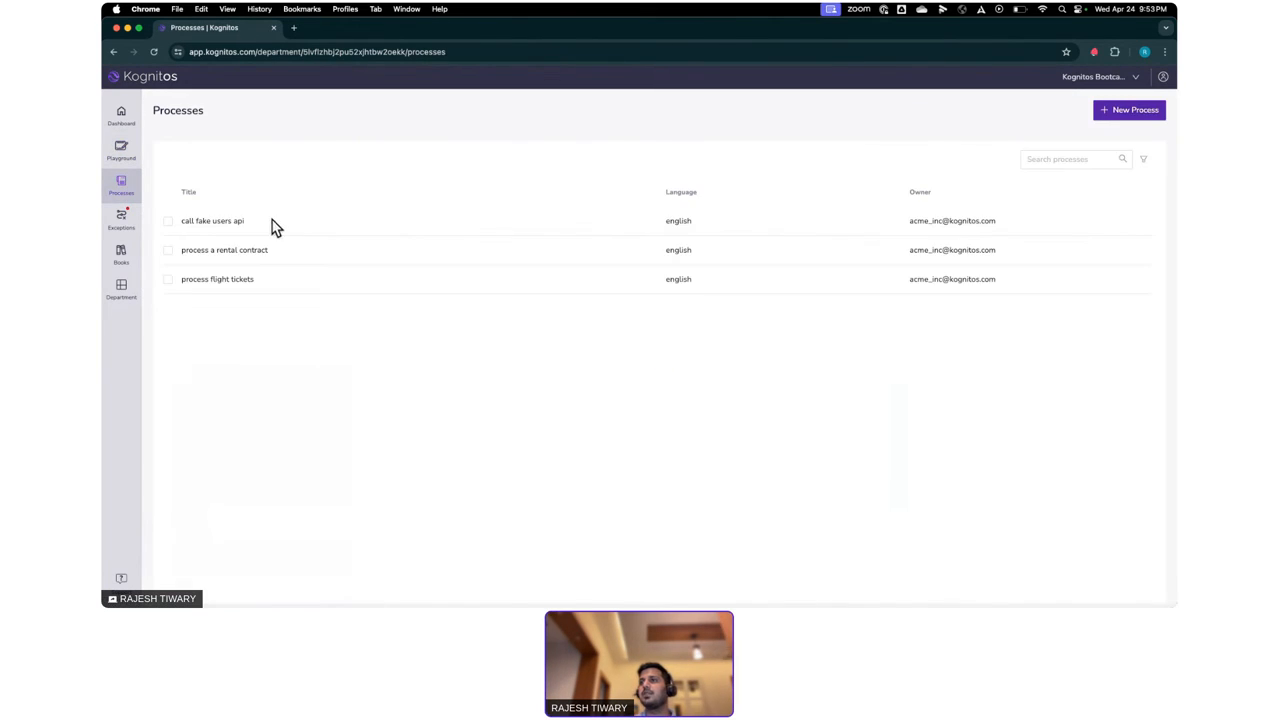
left_click(224, 222)
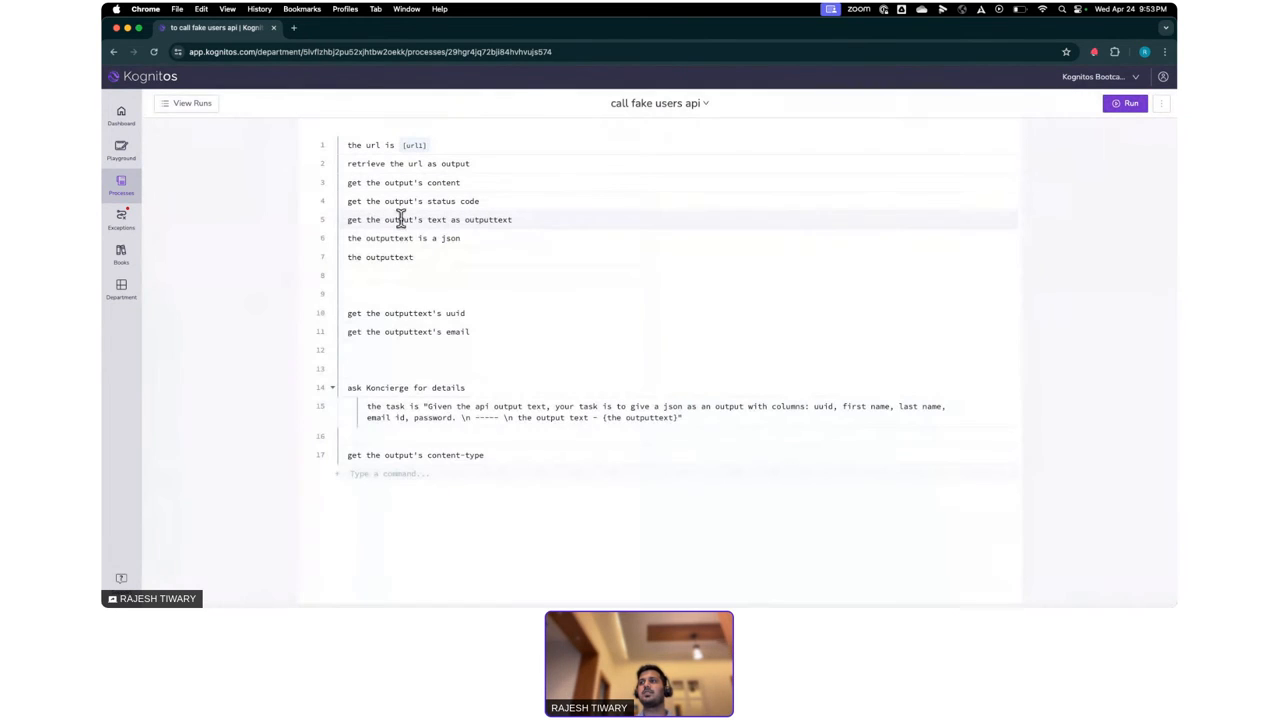
left_click(185, 105)
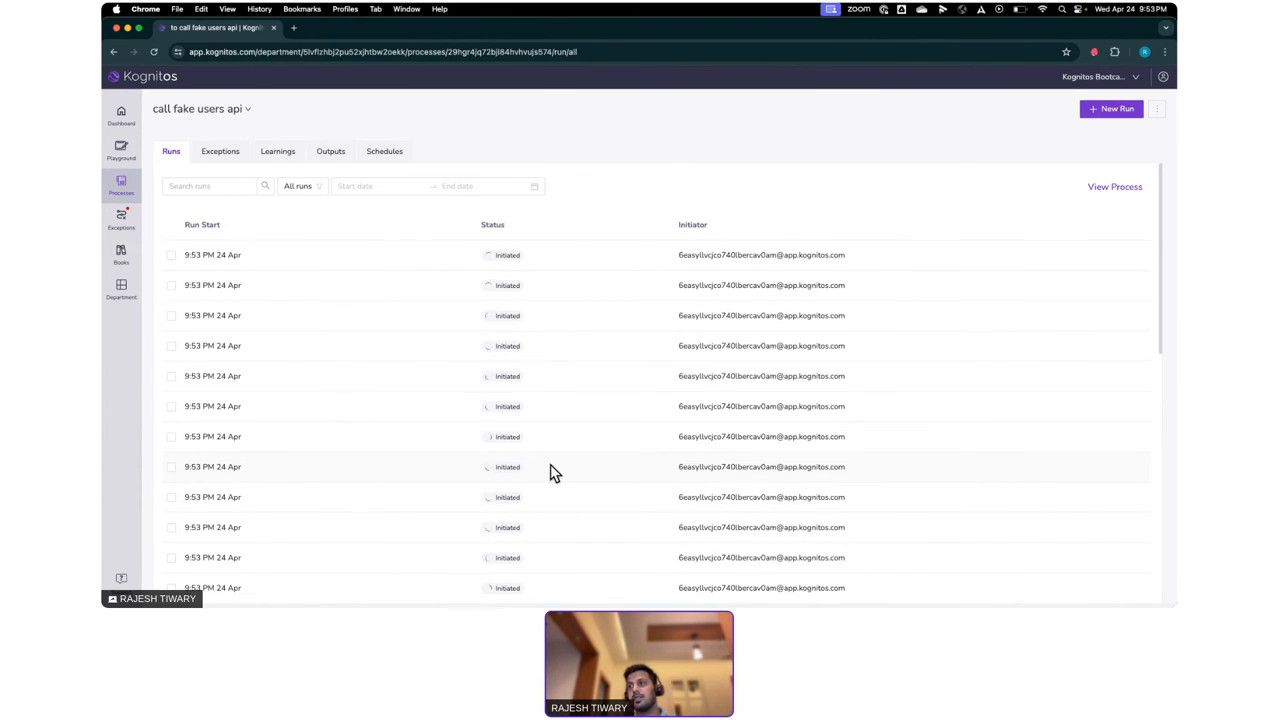
- Reload the list of runs until processing ends and examine the status of the runs started at 9:53 PM
scroll(550, 470, "down", 1)
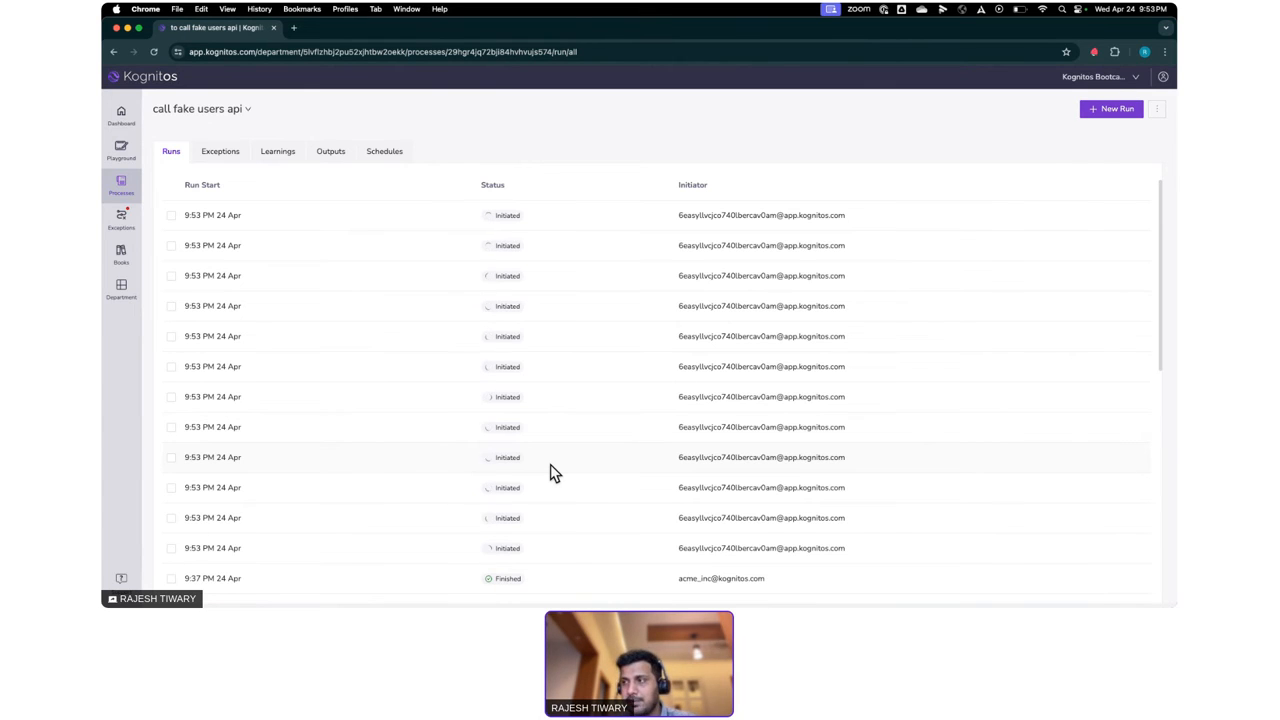
scroll(550, 464, "up", 1)
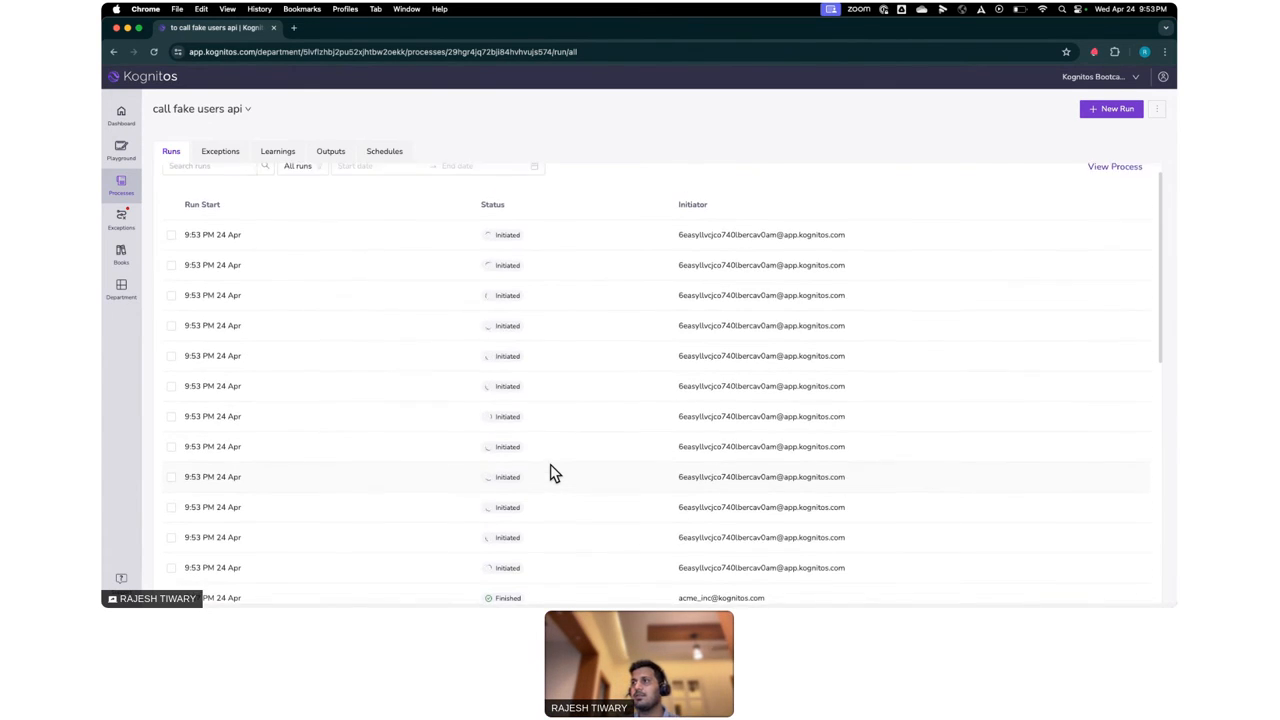
scroll(550, 464, "down", 1)
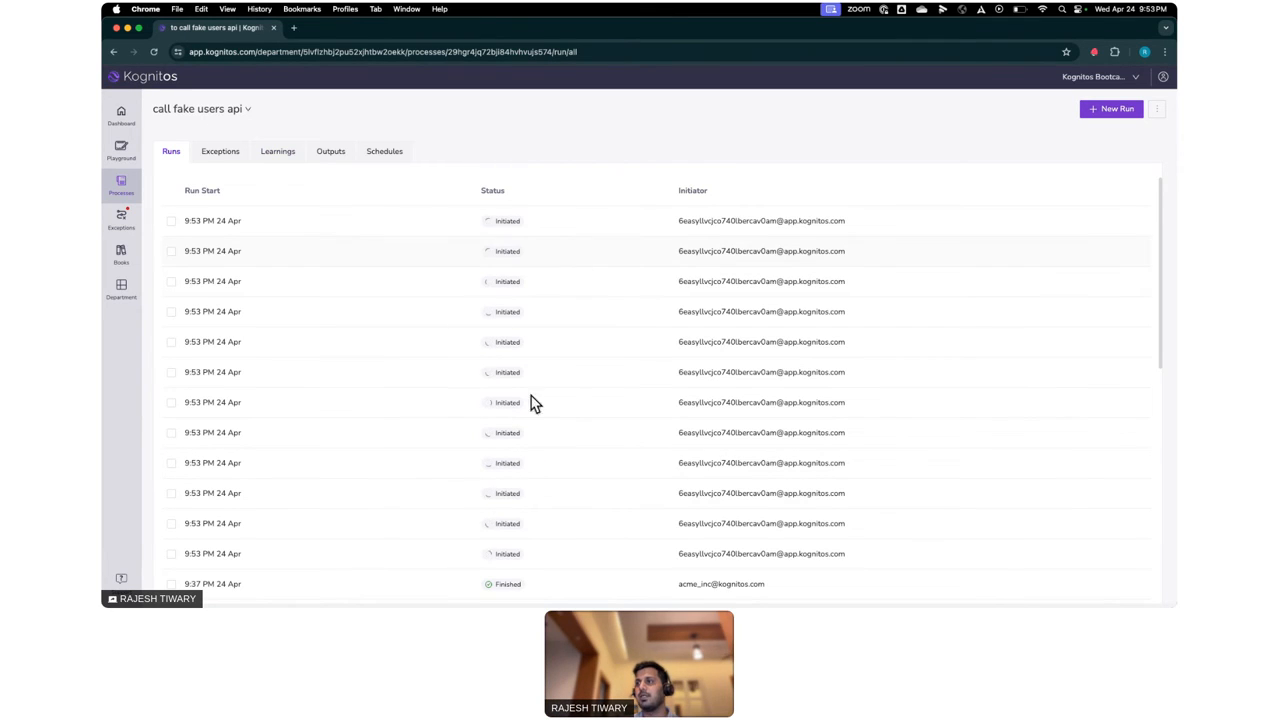
left_click(154, 52)
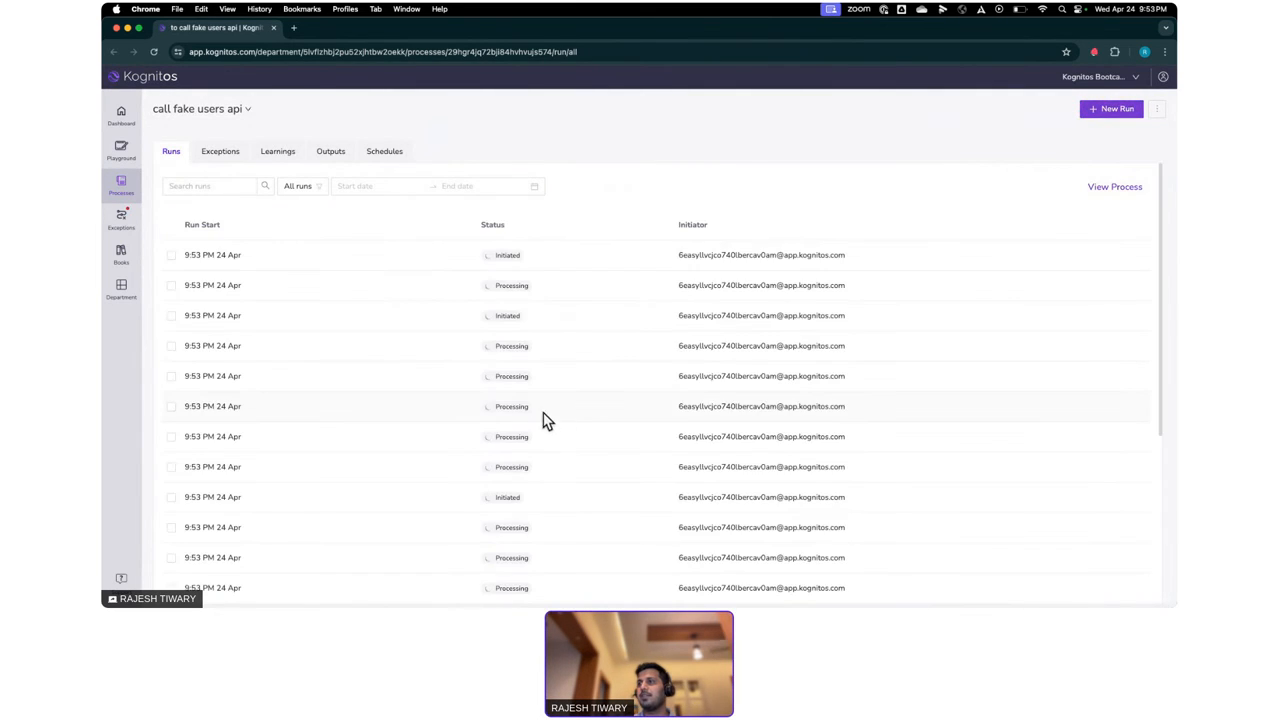
scroll(570, 435, "down", 1)
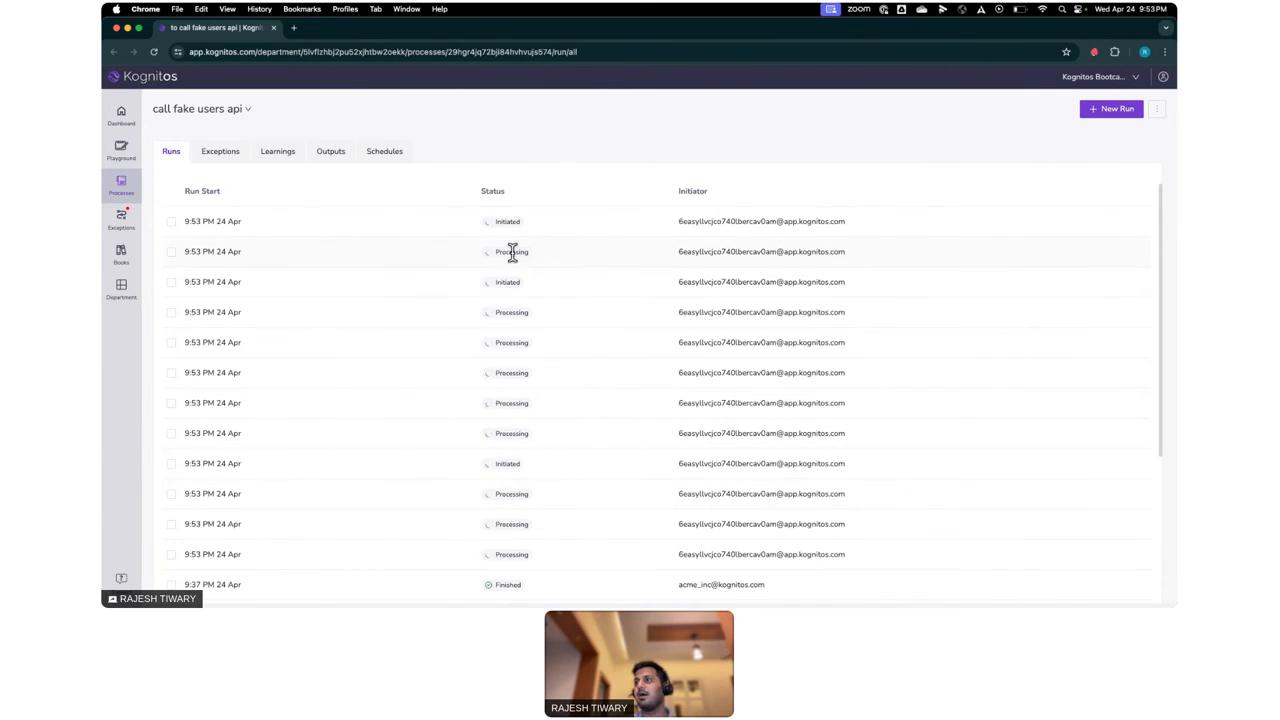
left_click(154, 51)
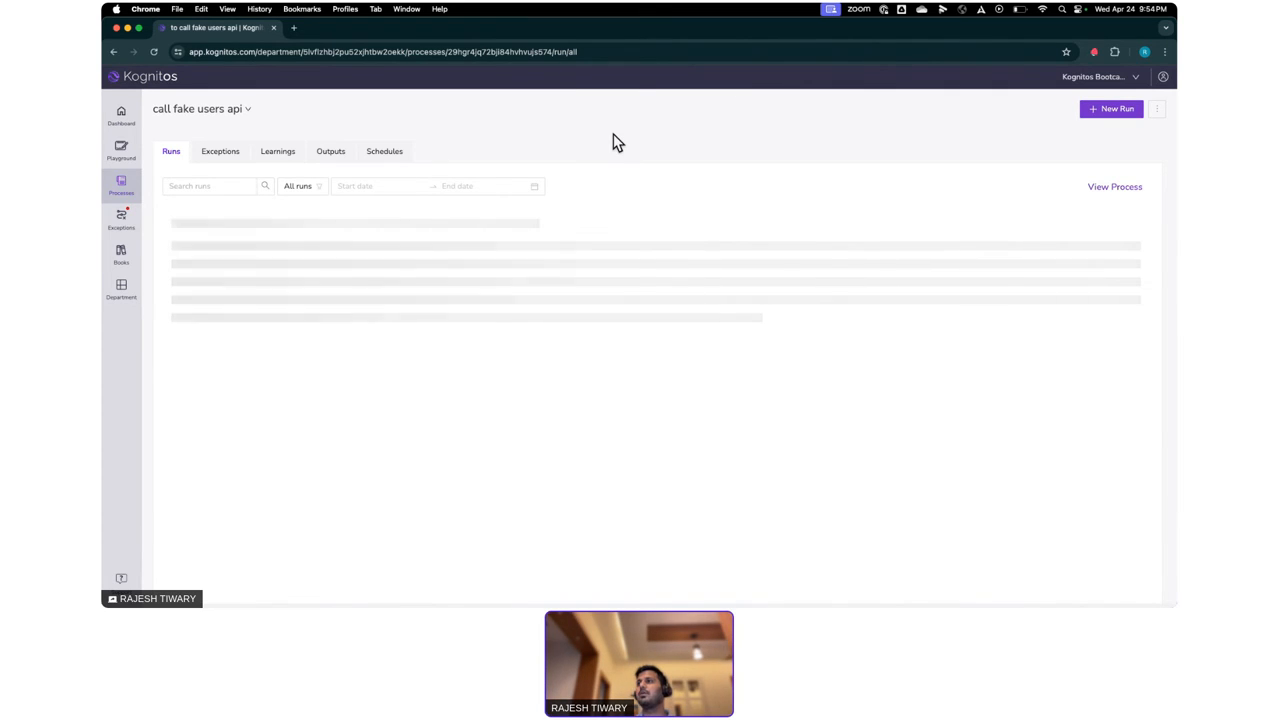
scroll(590, 444, "down", 3)
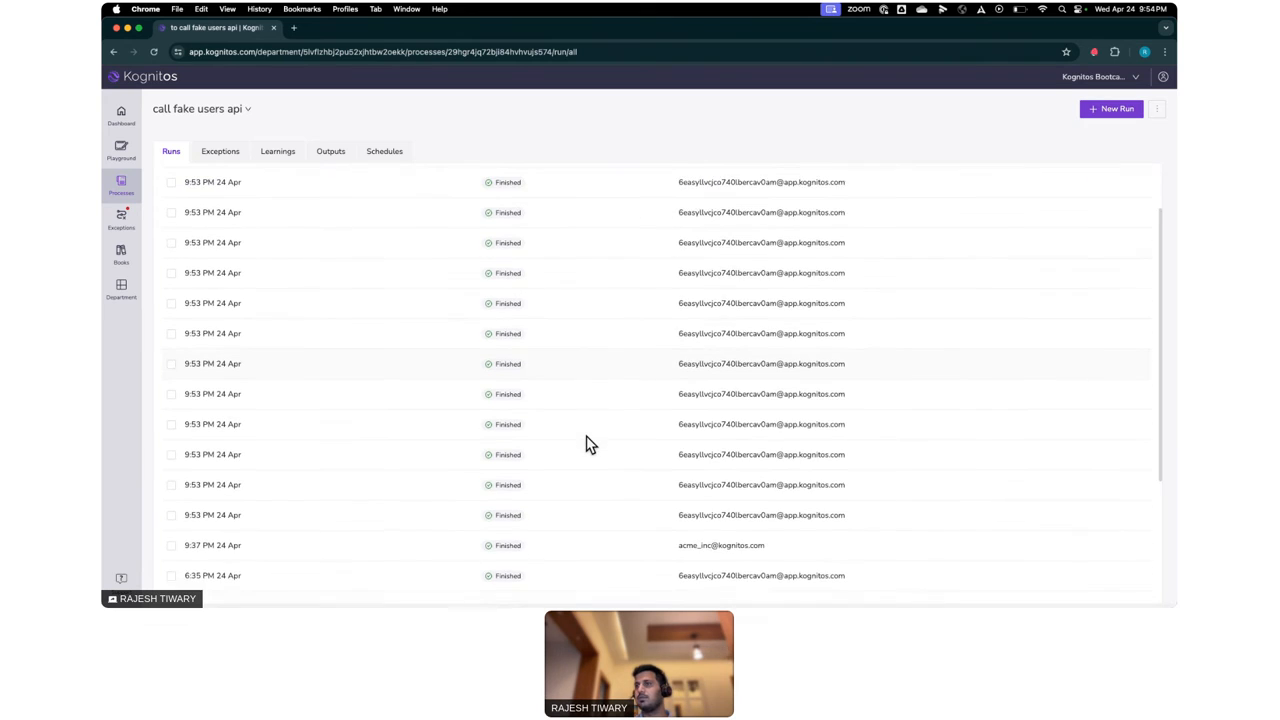
scroll(590, 444, "up", 3)
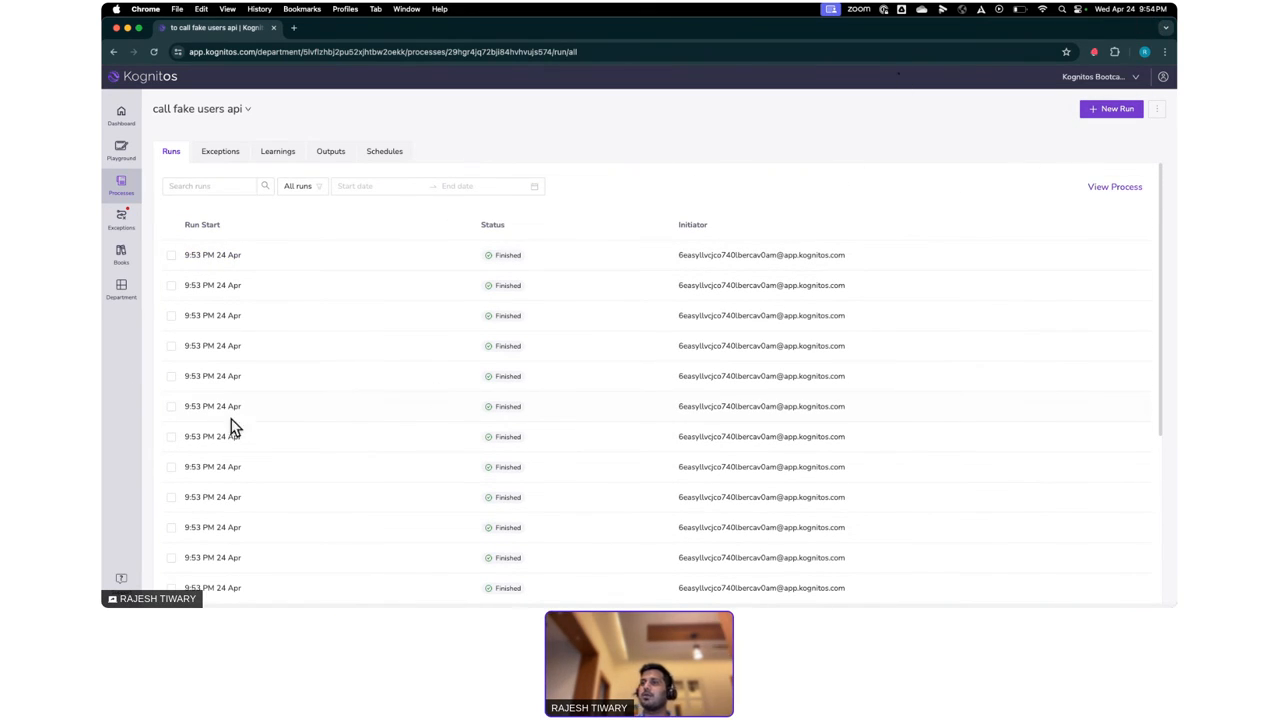
scroll(251, 471, "down", 5)
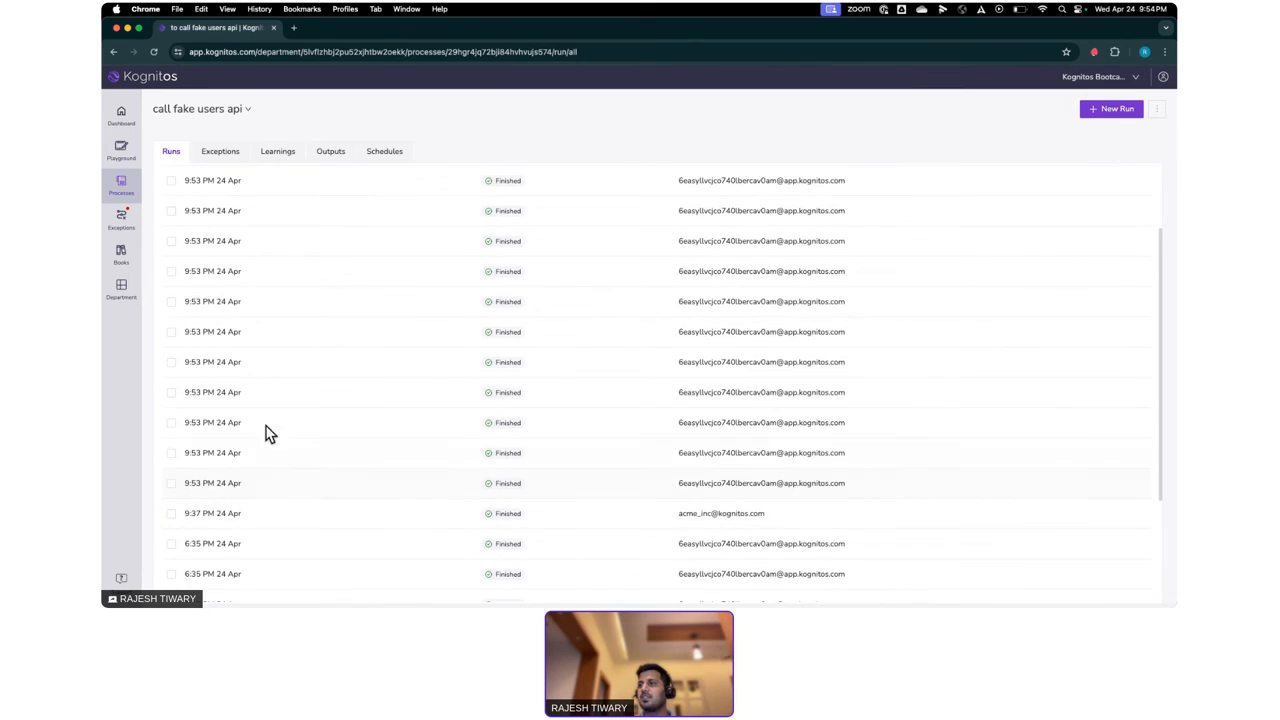
scroll(266, 431, "up", 5)
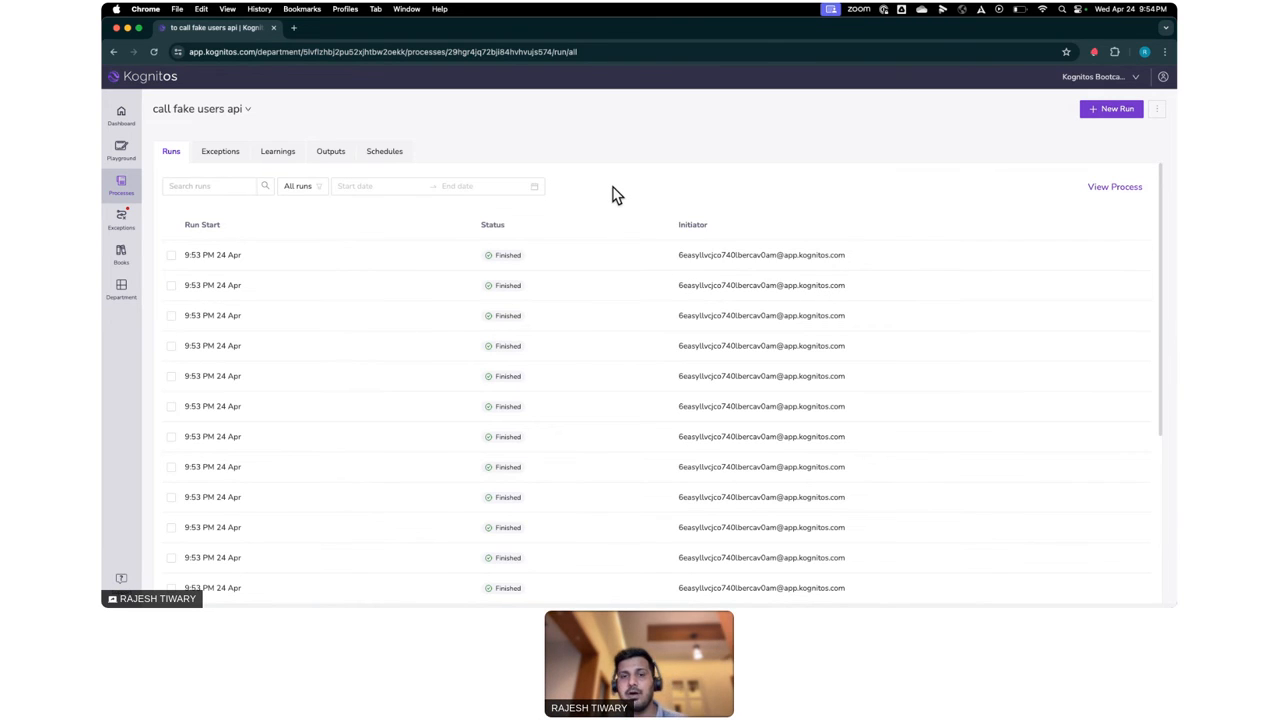
- Switch to the "process flight tickets" process and open its run started at 9:50 PM on 24 Apr
left_click(204, 112)
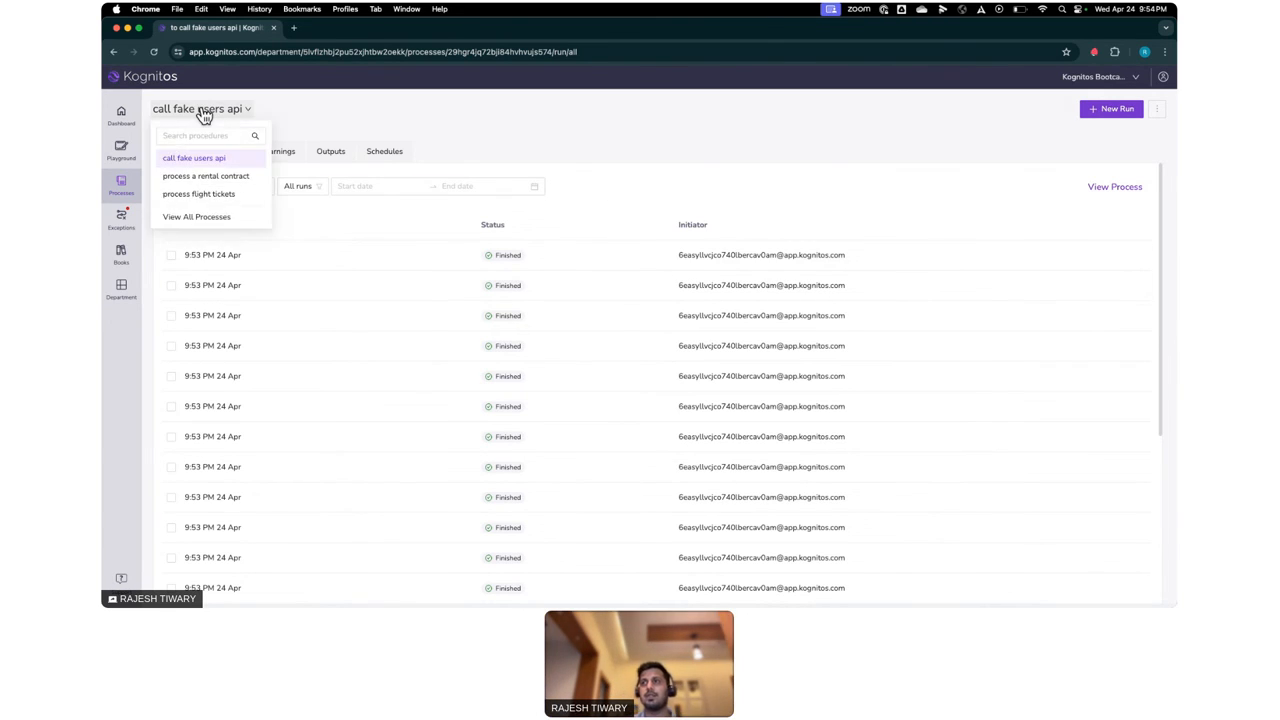
left_click(206, 196)
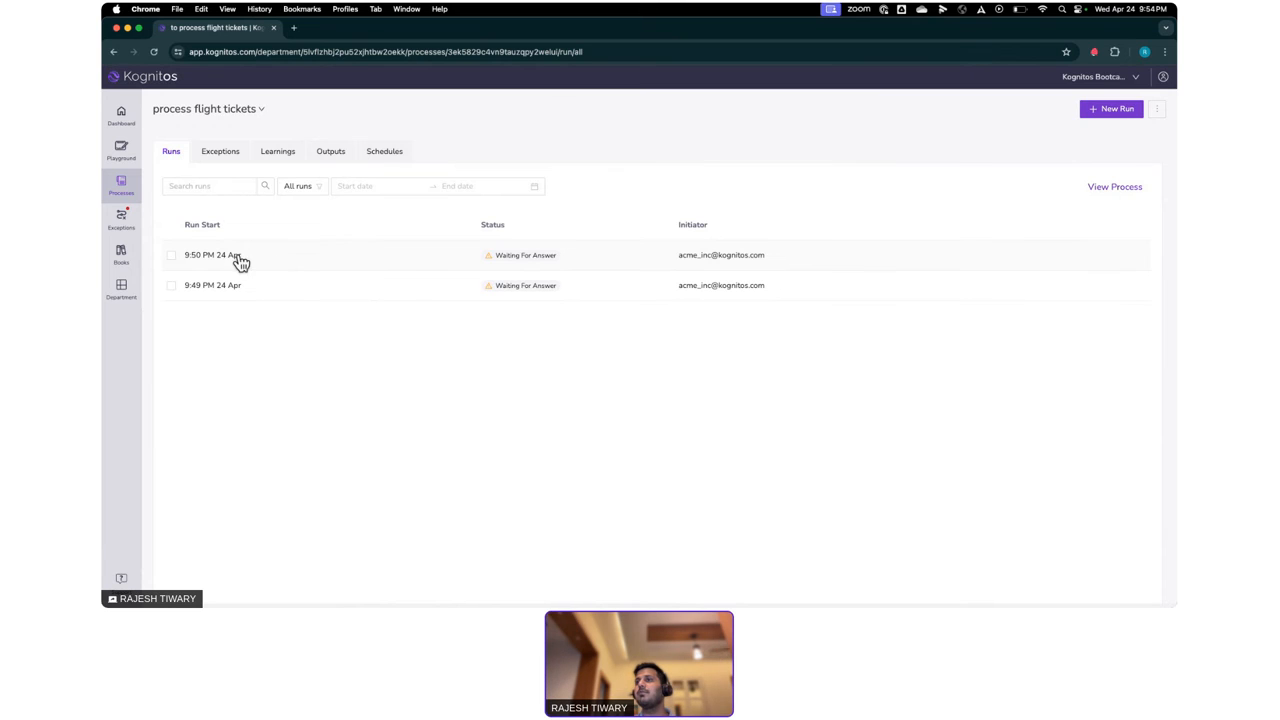
left_click(234, 260)
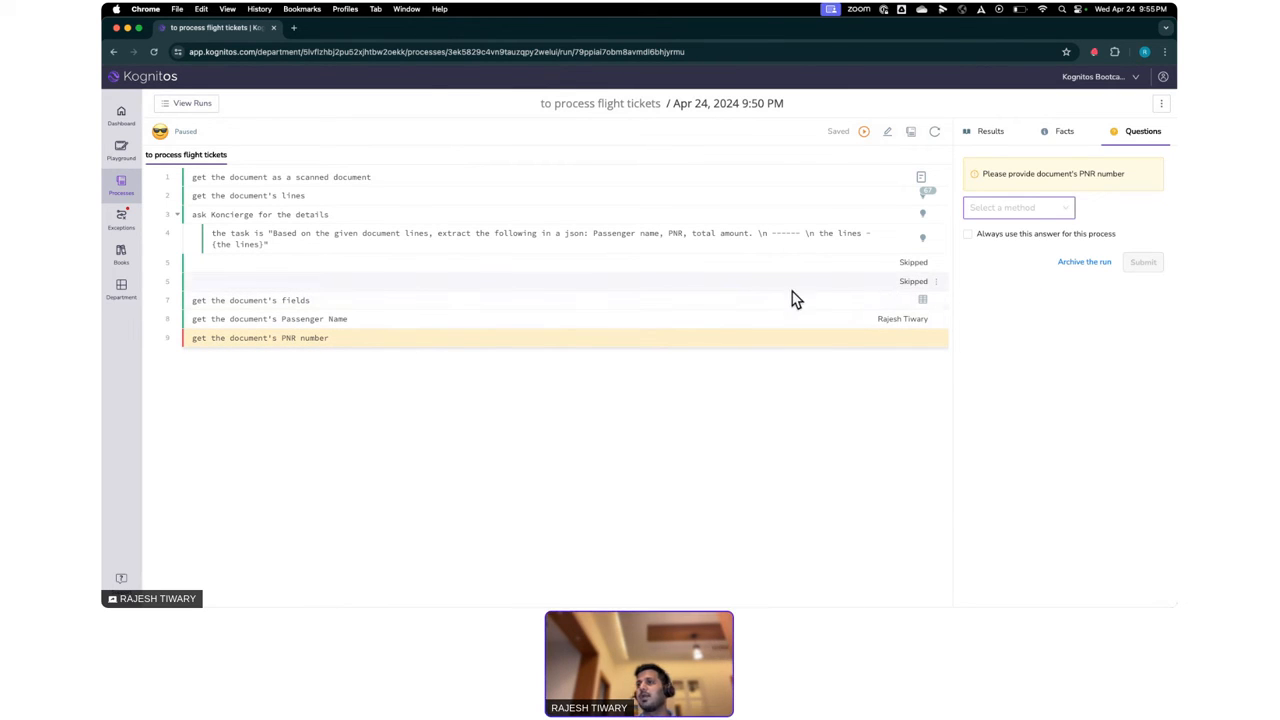
- Show the Koncierge details output of this run and examine the JSON with passenger name, PNR and total amount
left_click(925, 216)
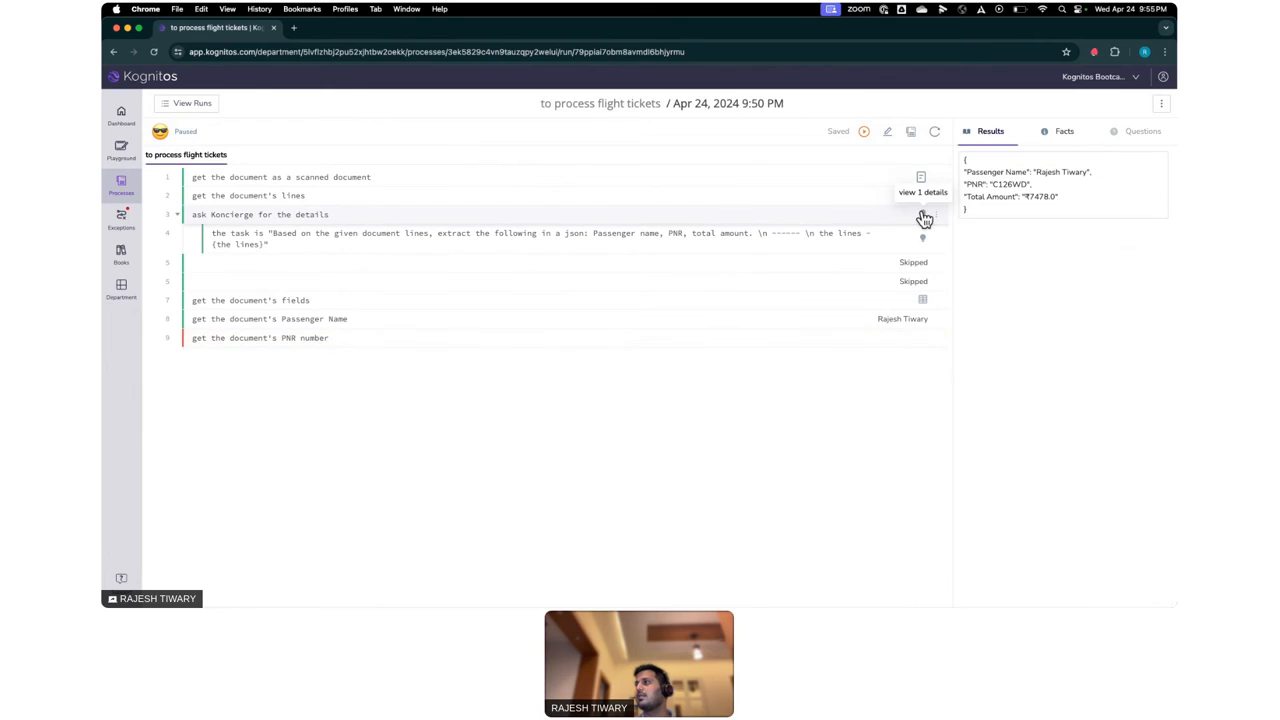
left_click_drag(965, 172, 1086, 204)
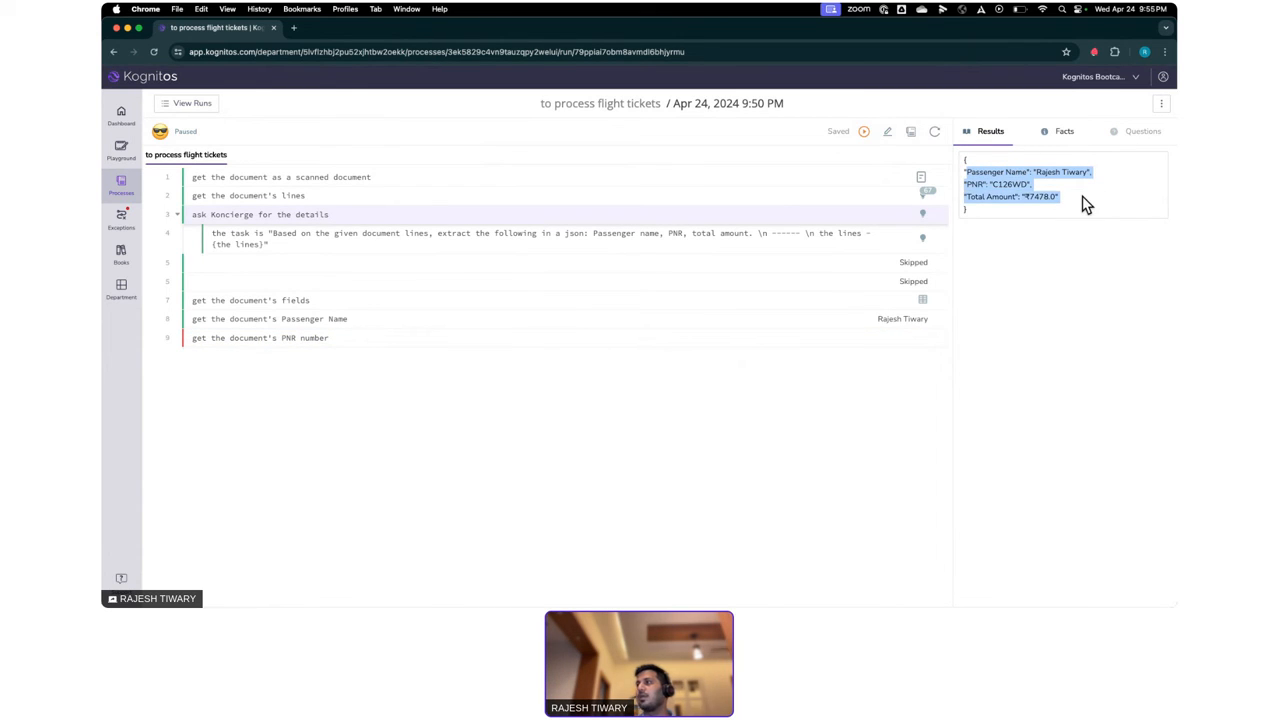
left_click(1086, 204)
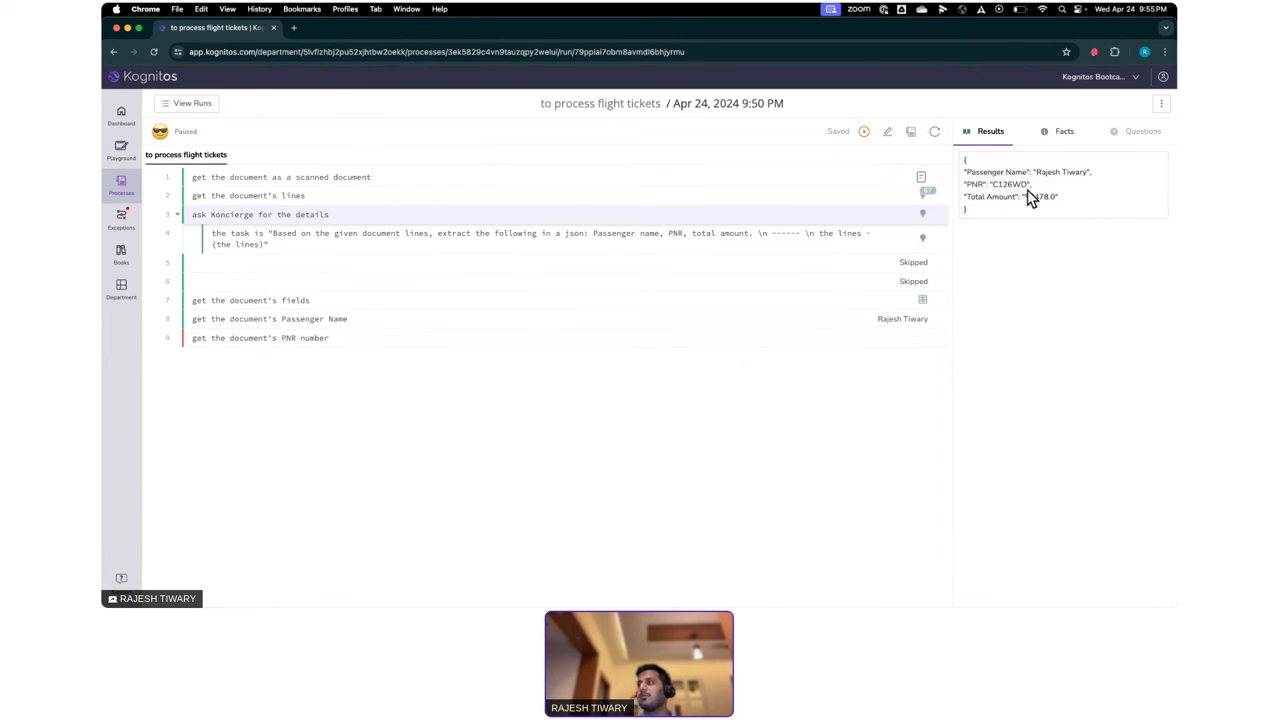
- Examine the run's scanned document BOM-BLR_FLight.pdf in the enlarged view and return to the list of commands
left_click(922, 181)
left_click(1163, 176)
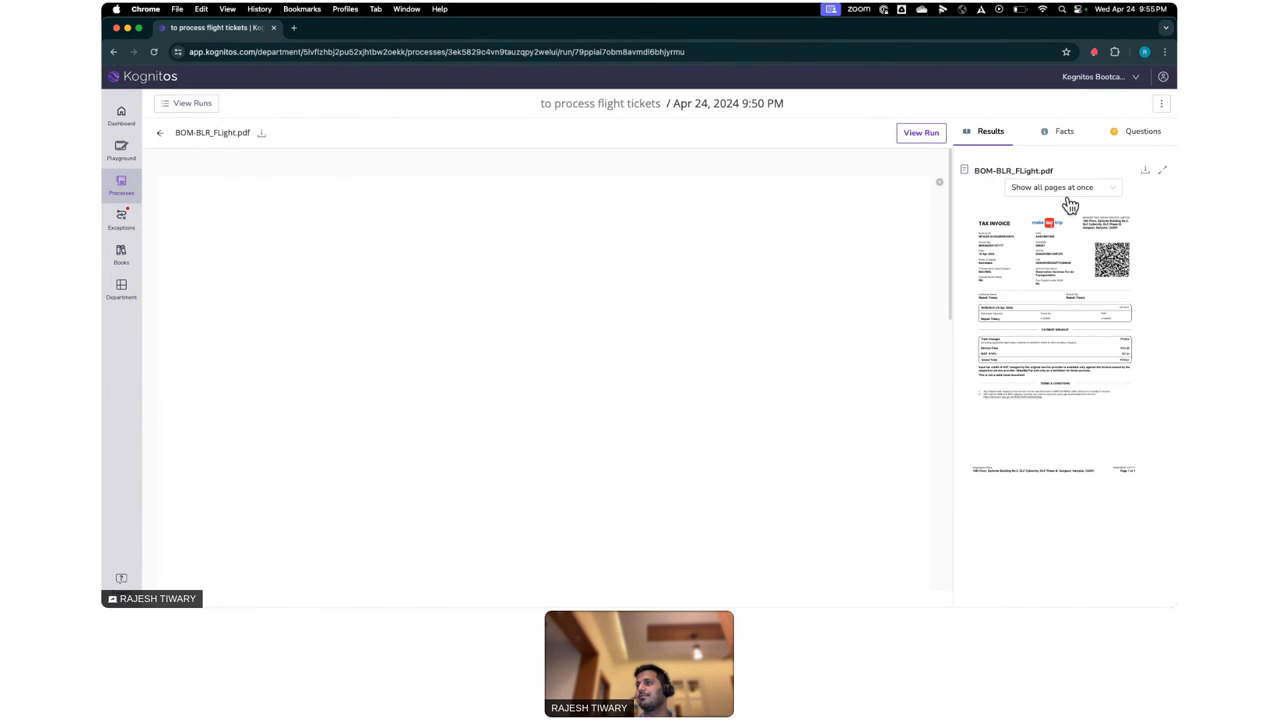
scroll(711, 374, "down", 4)
scroll(709, 374, "up", 5)
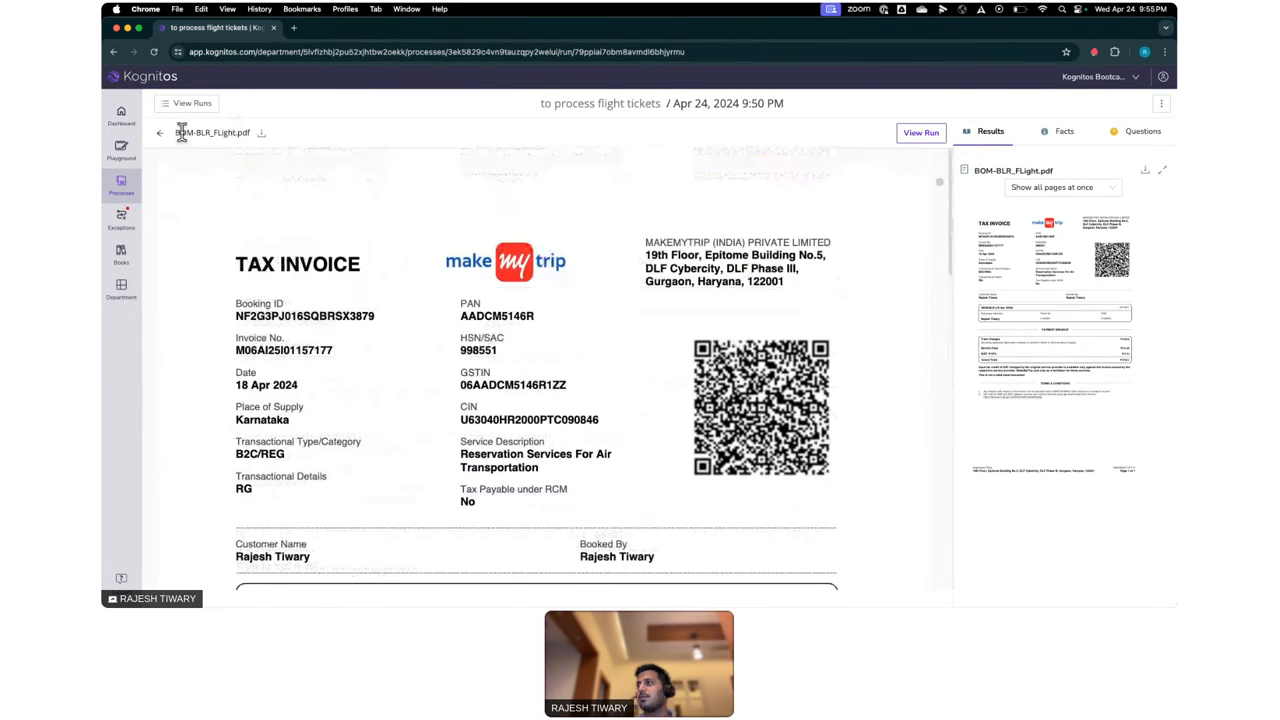
left_click(160, 132)
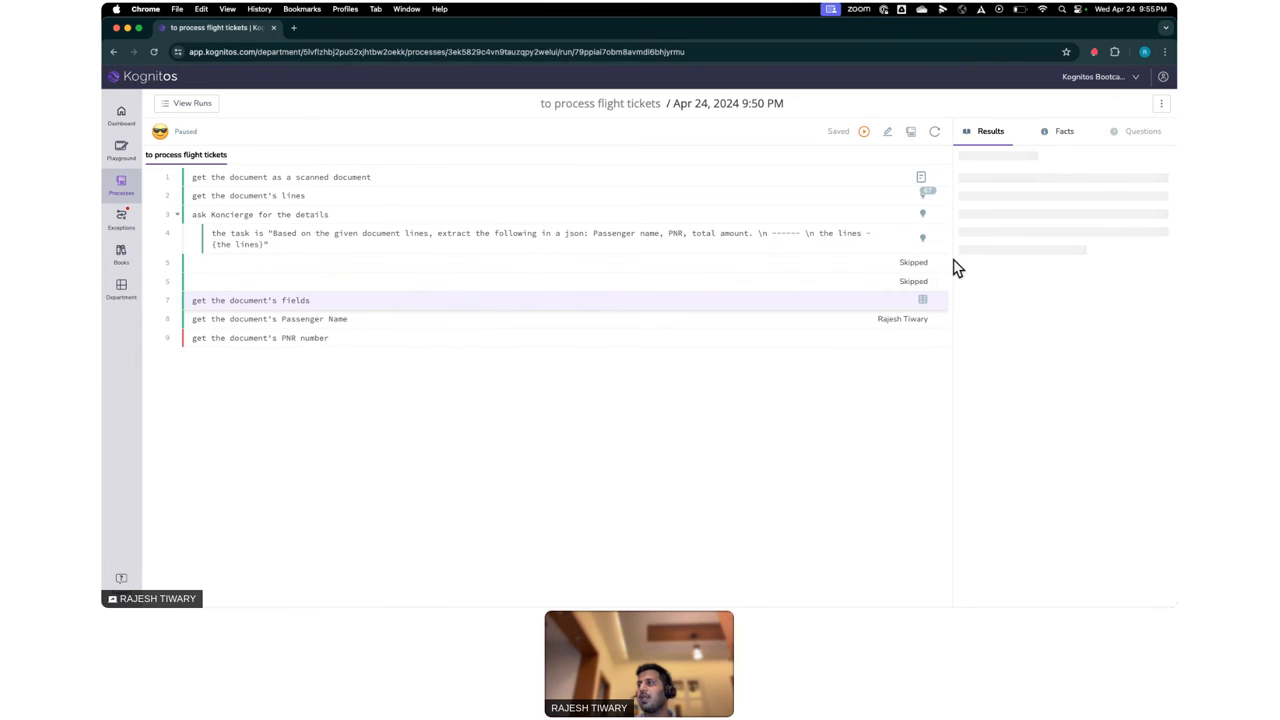
- Show the fields table produced by "get the document's fields", widen the results area and examine the names and values
left_click_drag(943, 260, 674, 323)
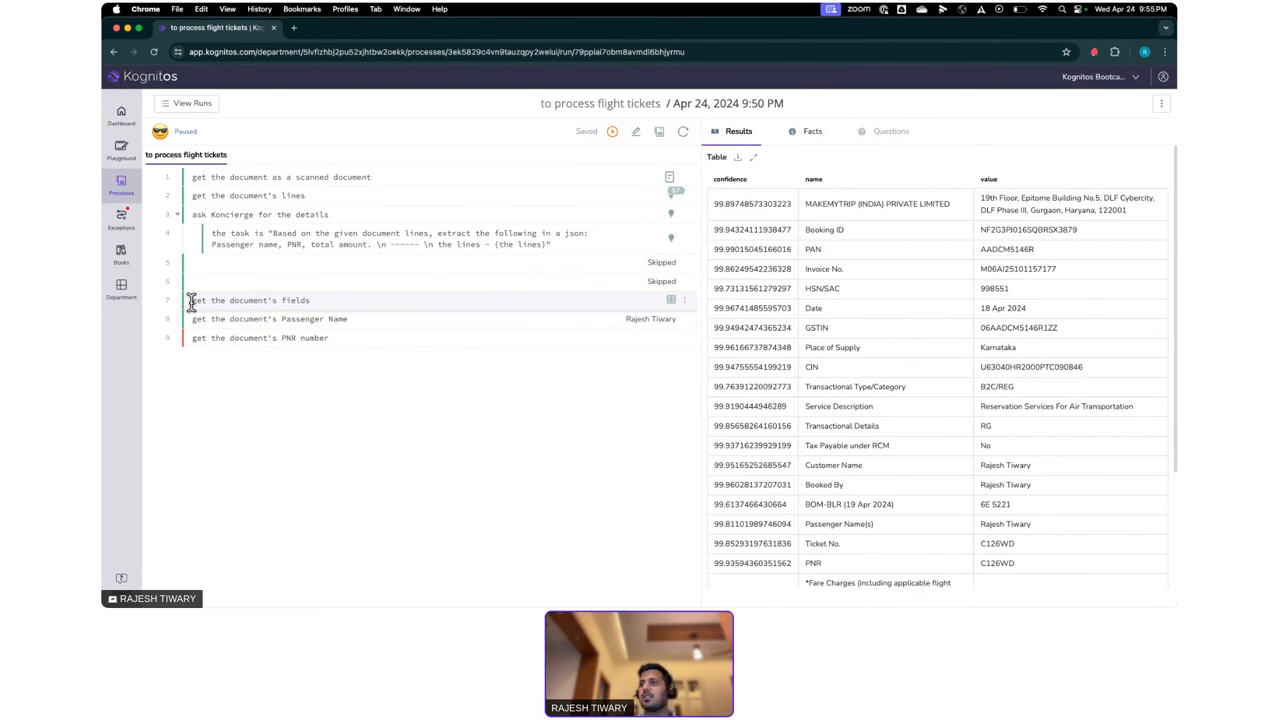
left_click_drag(191, 302, 322, 307)
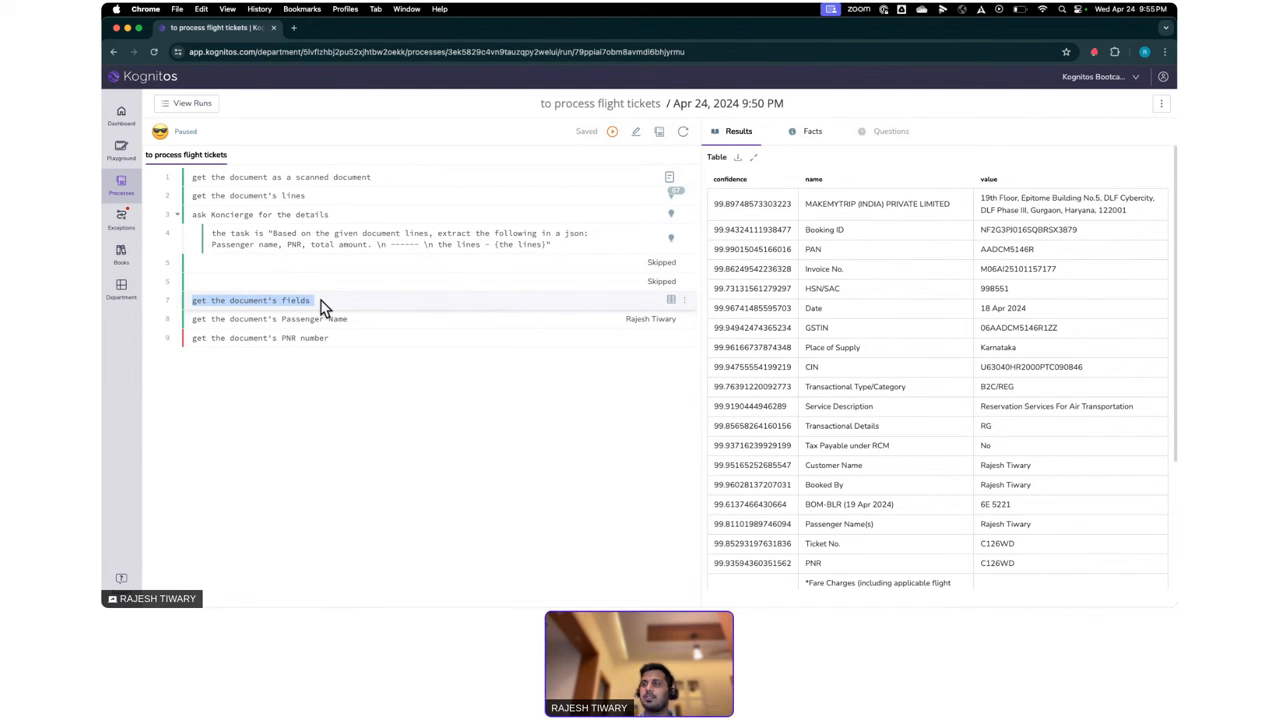
left_click(322, 307)
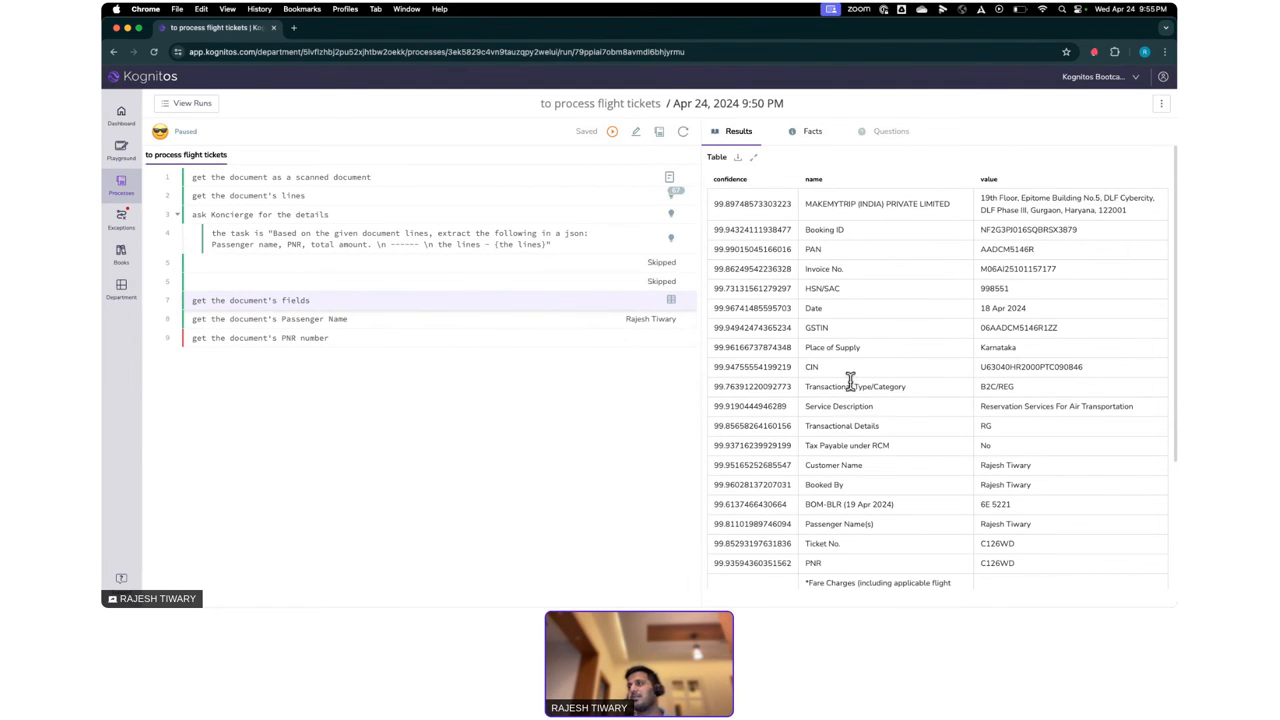
scroll(850, 380, "down", 5)
scroll(850, 380, "up", 5)
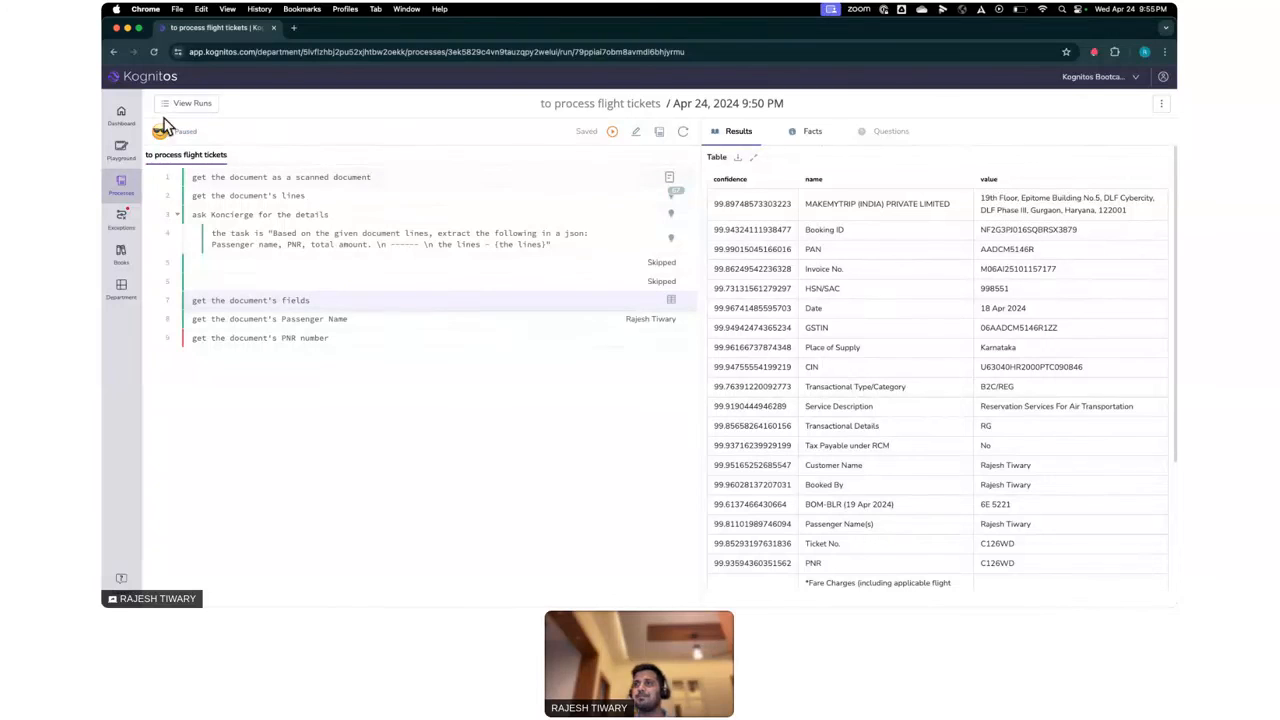
- Switch to the Kognitos Automation Bootcamp_24 April 2024 presentation in PowerPoint
key("super+Tab")
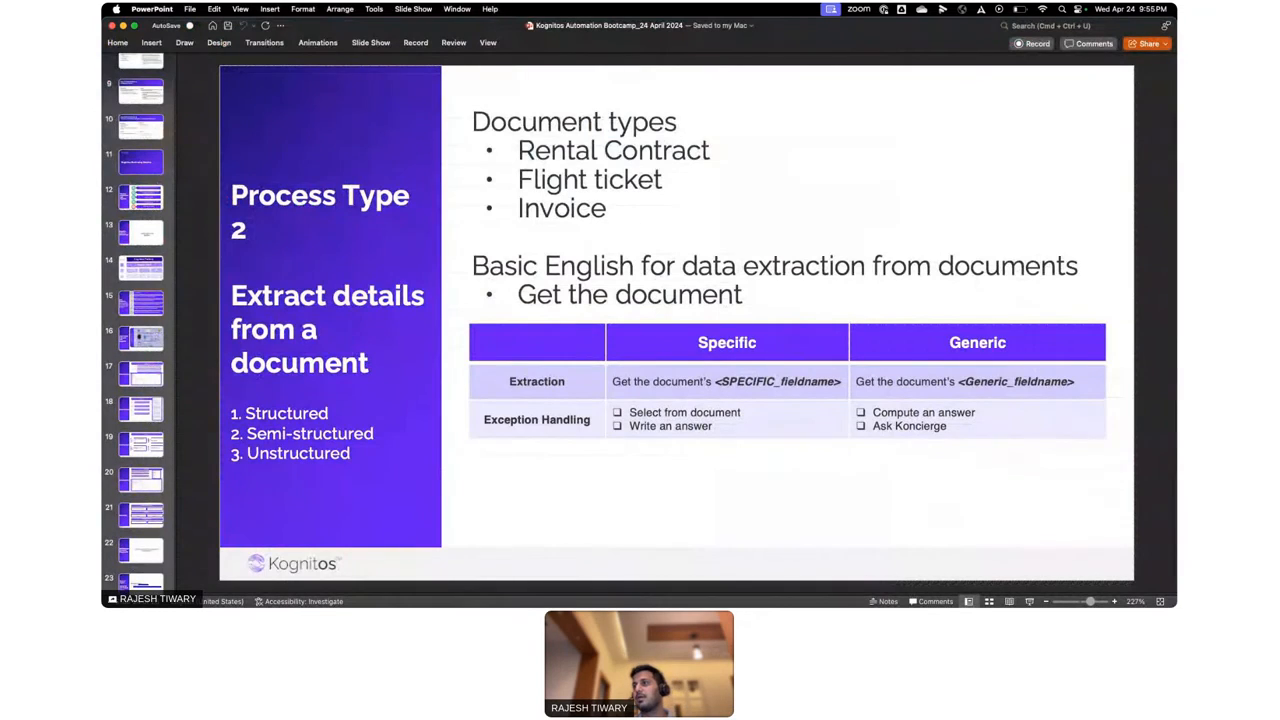